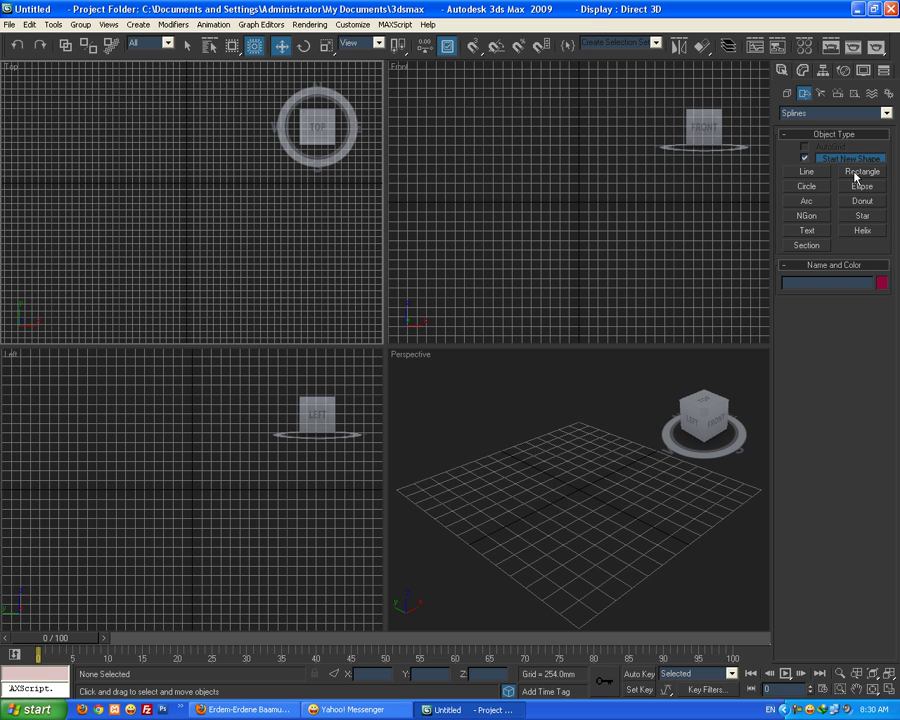
# - Try a closed, curved five-point Line spline in the Top viewport and undo it
pyautogui.click(855, 175)
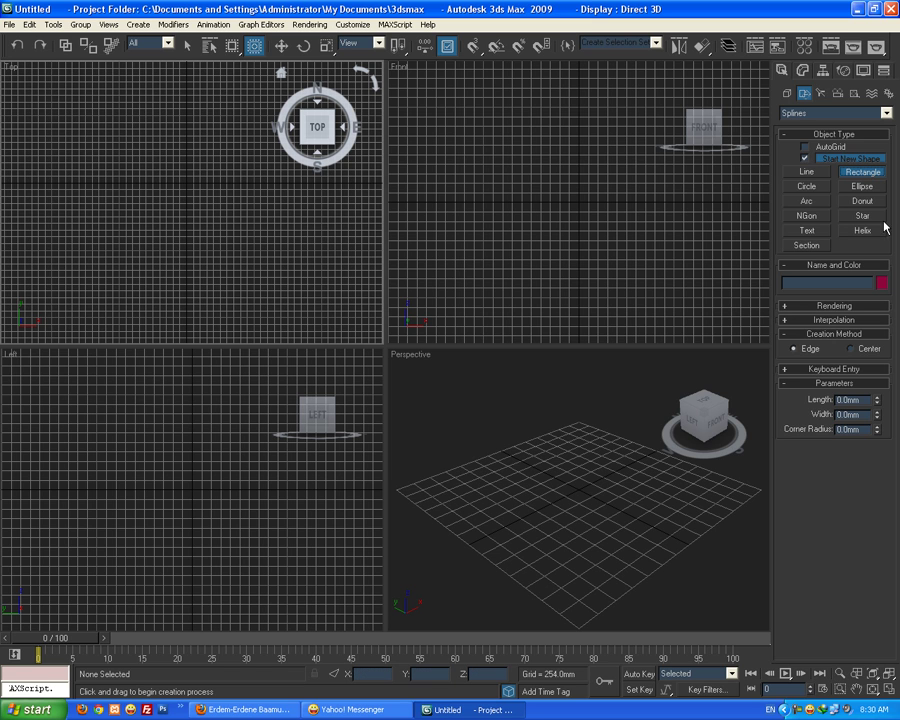
pyautogui.click(807, 173)
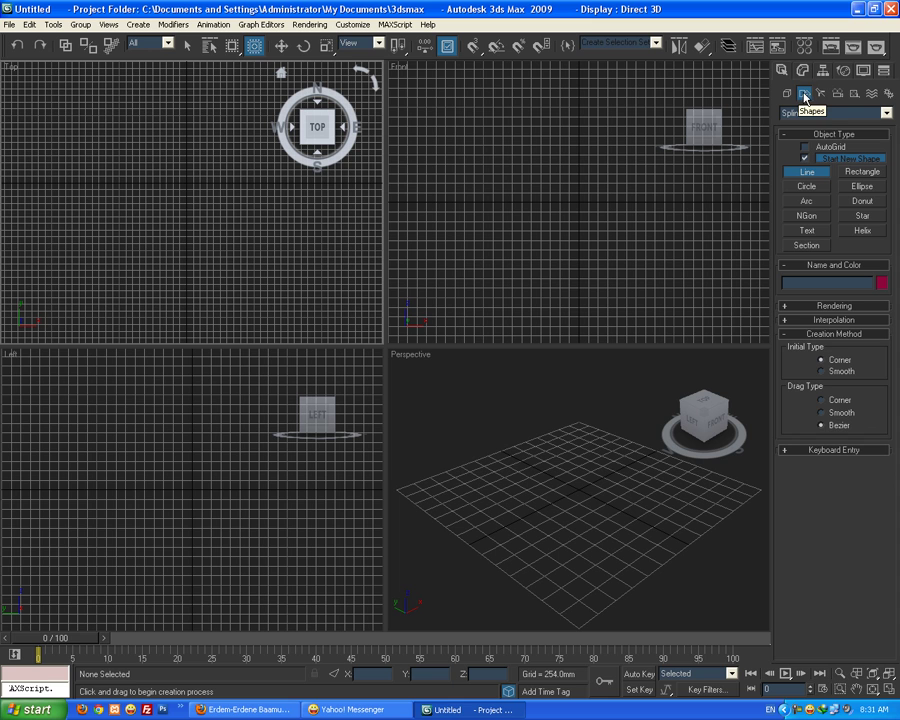
pyautogui.click(806, 186)
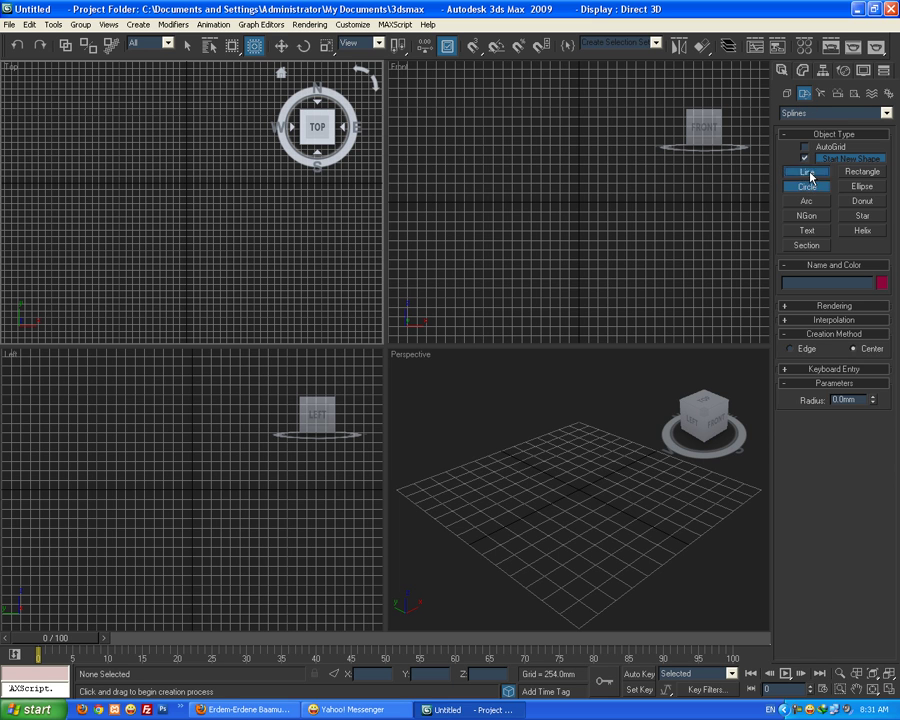
pyautogui.click(807, 172)
pyautogui.click(105, 133)
pyautogui.click(217, 222)
pyautogui.click(314, 212)
pyautogui.click(217, 122)
pyautogui.click(148, 95)
pyautogui.click(105, 133)
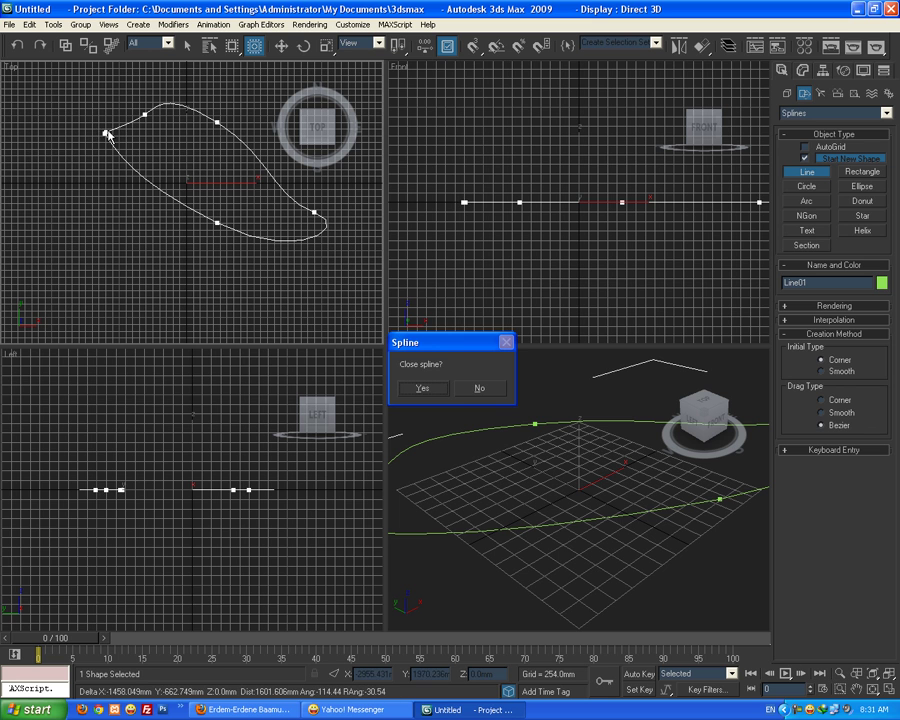
pyautogui.click(422, 388)
pyautogui.scroll(-3, 221, 283)
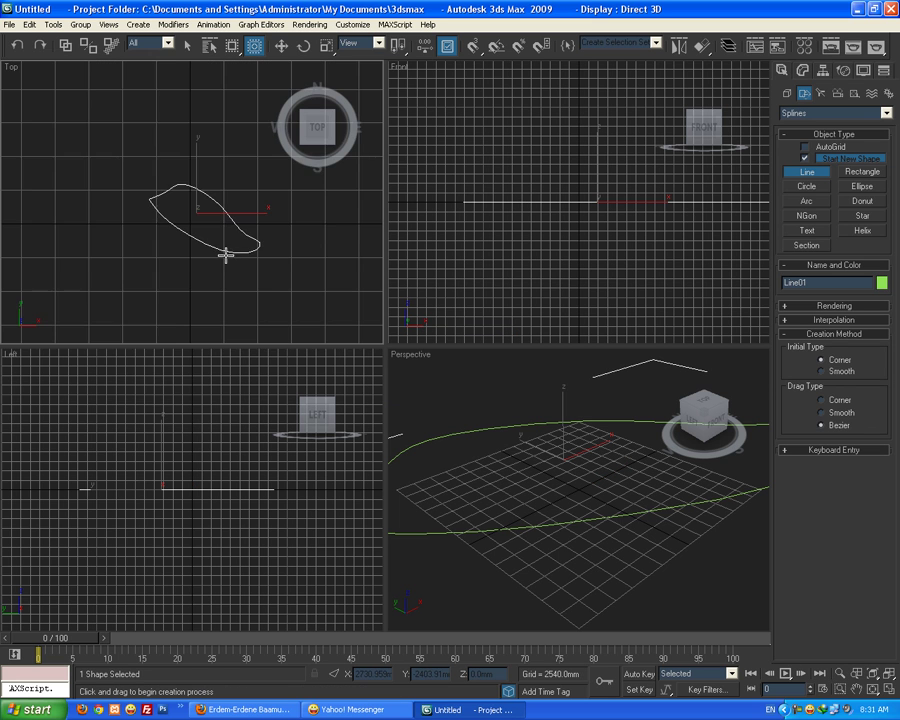
pyautogui.hotkey('ctrl', 'z')
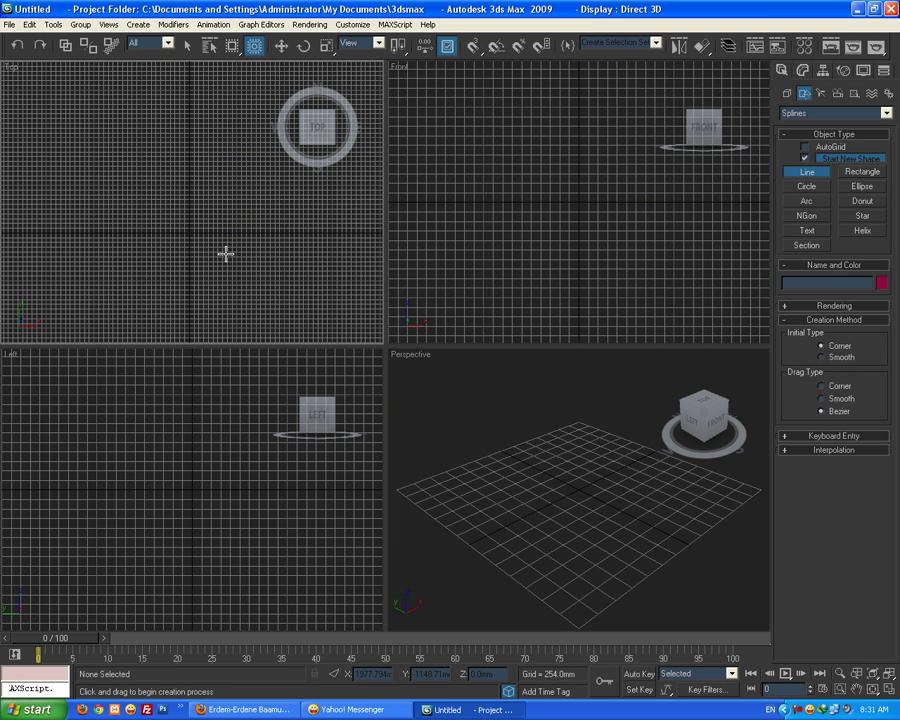
# - Try a Circle with a radius of about 6495 mm and an Arc in the Top viewport, undoing each one
pyautogui.click(800, 187)
pyautogui.moveTo(94, 178); pyautogui.dragTo(196, 254)
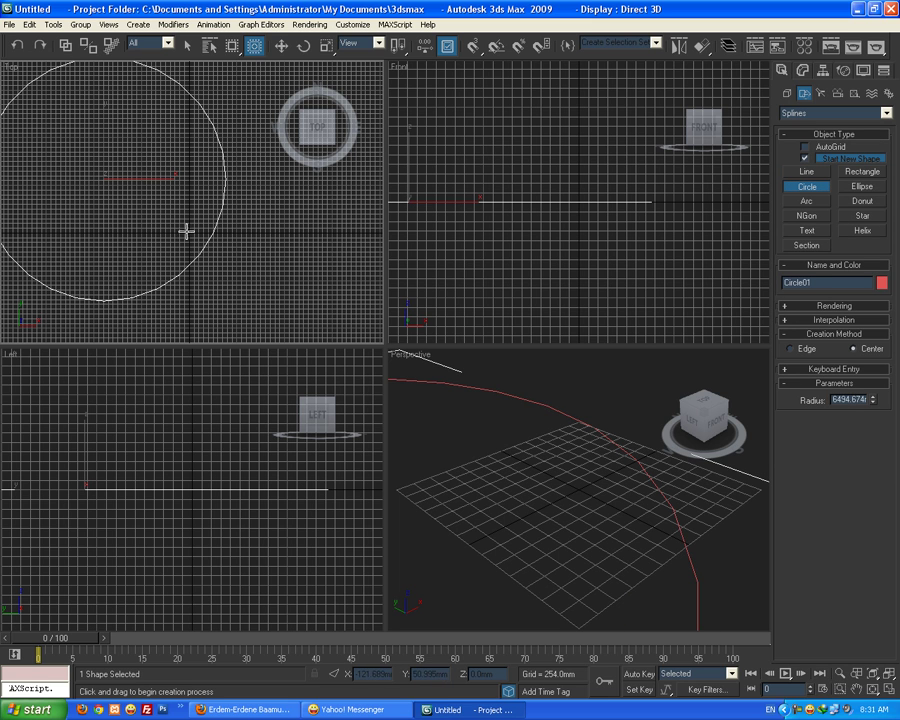
pyautogui.hotkey('ctrl', 'z')
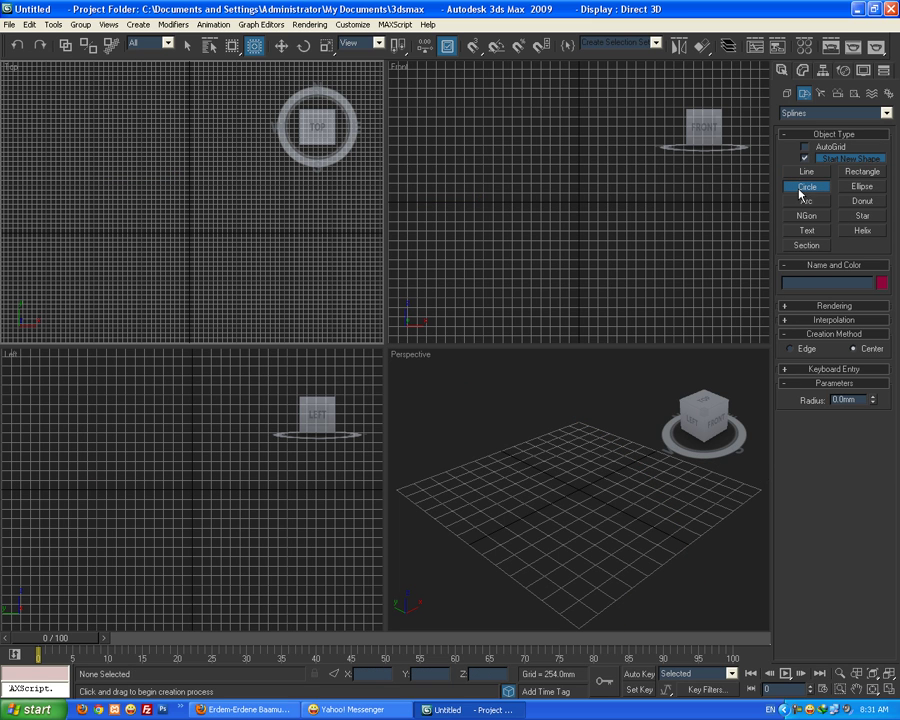
pyautogui.click(807, 201)
pyautogui.moveTo(145, 198); pyautogui.dragTo(200, 248)
pyautogui.click(222, 212)
pyautogui.hotkey('ctrl', 'z')
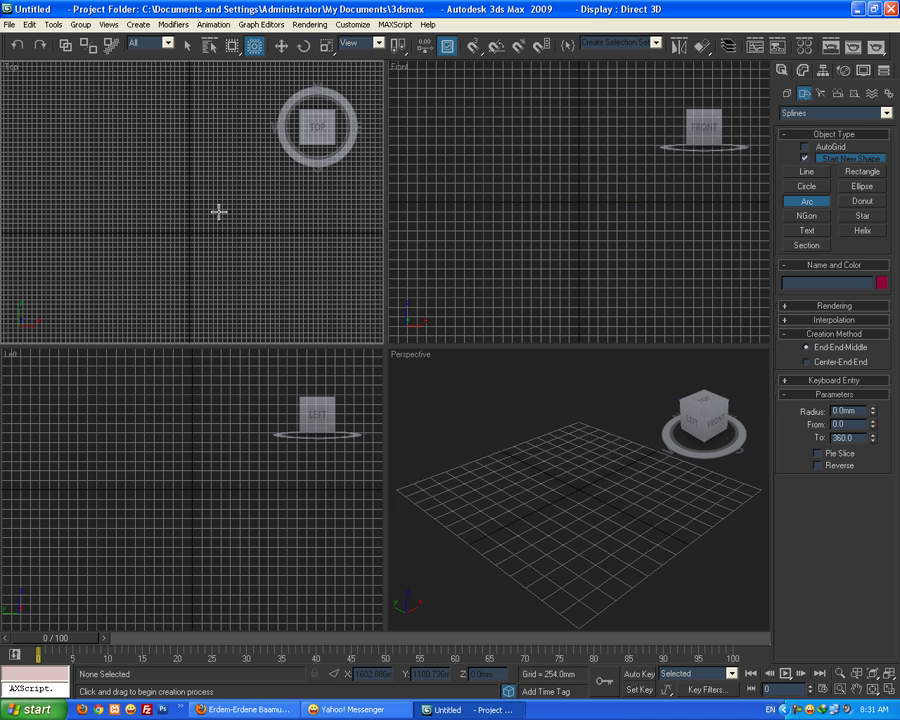
# - Draw a square Rectangle spline about 26300 mm per side in the Top viewport and move it to the grid origin
pyautogui.click(862, 171)
pyautogui.scroll(-6, 180, 254)
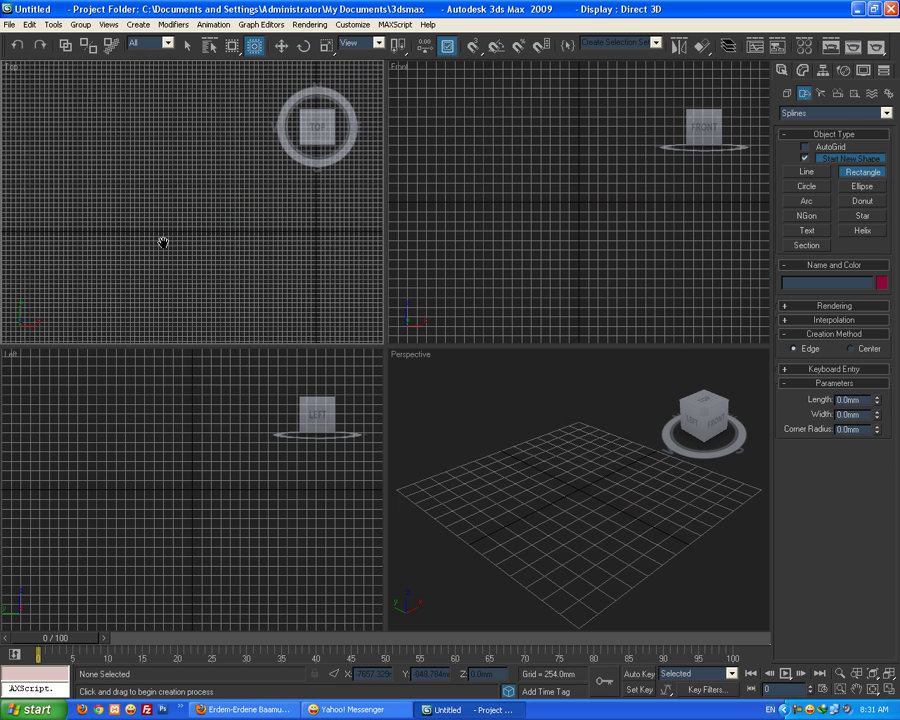
pyautogui.moveTo(104, 138); pyautogui.dragTo(278, 315)
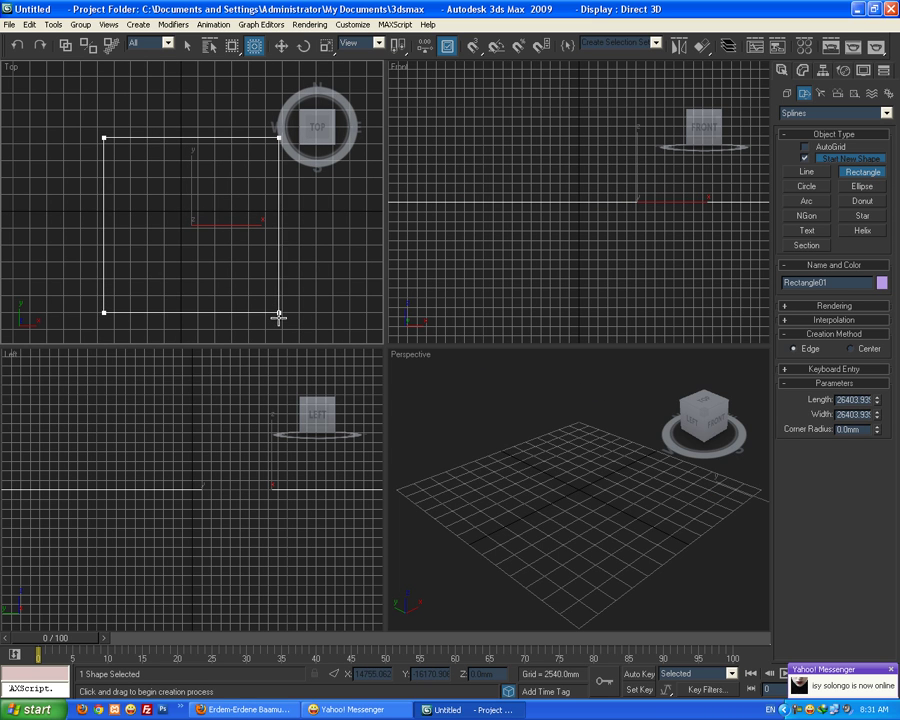
pyautogui.click(281, 46)
pyautogui.moveTo(233, 224); pyautogui.dragTo(223, 224)
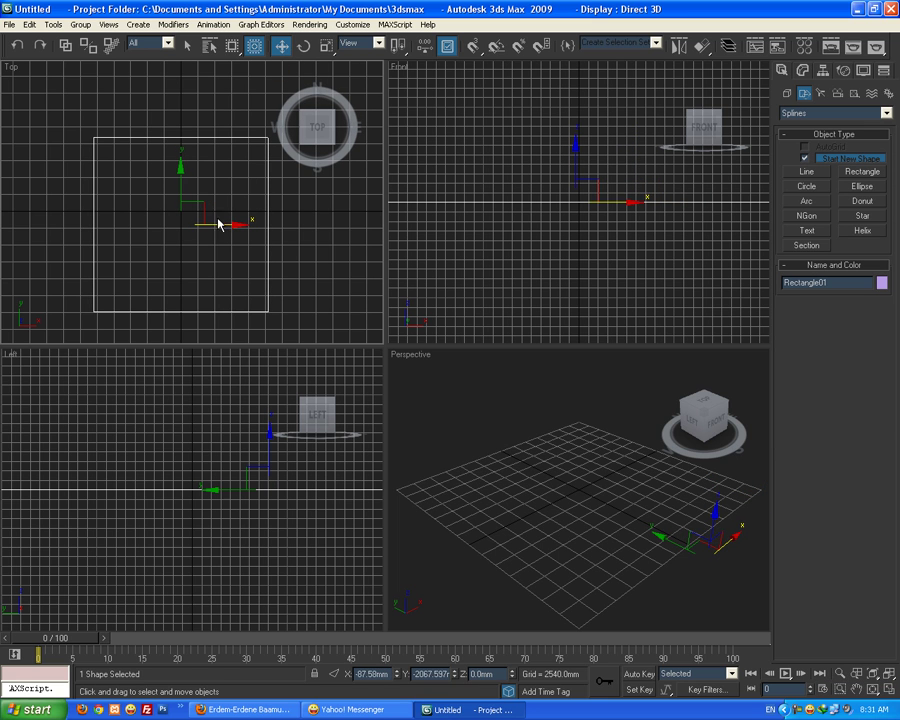
pyautogui.moveTo(181, 188); pyautogui.dragTo(180, 175)
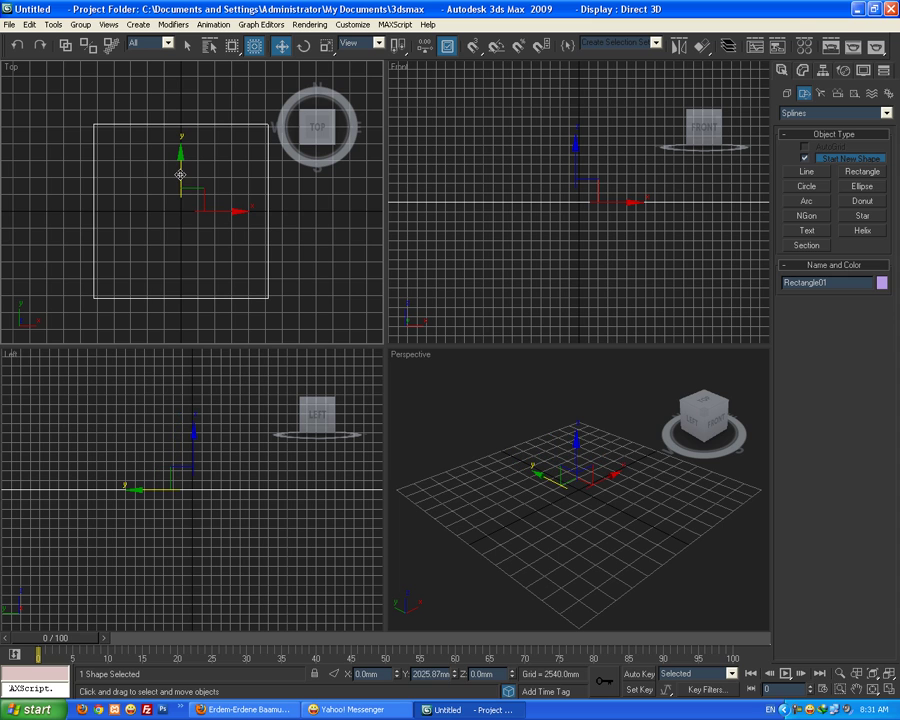
# - Examine the rectangle's Rendering and Interpolation parameters and its available context commands
pyautogui.click(803, 70)
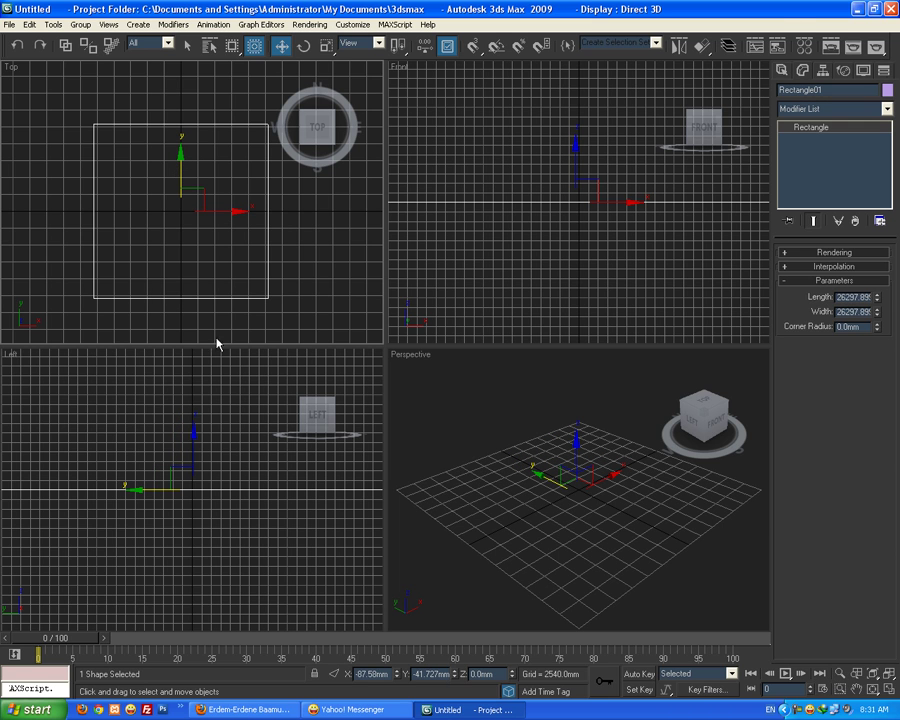
pyautogui.click(787, 253)
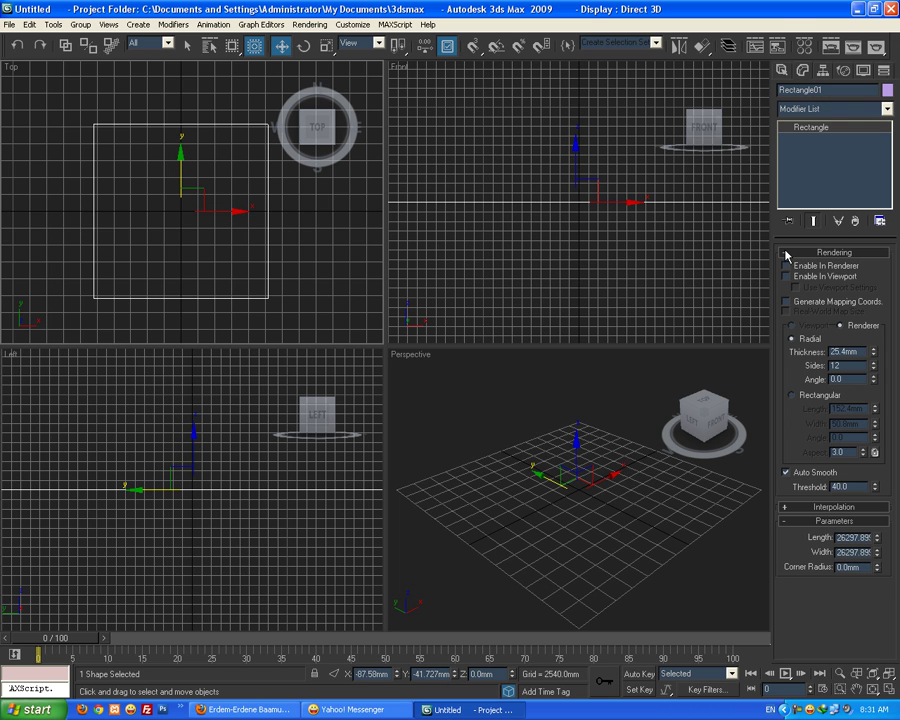
pyautogui.click(830, 507)
pyautogui.scroll(-3, 190, 208)
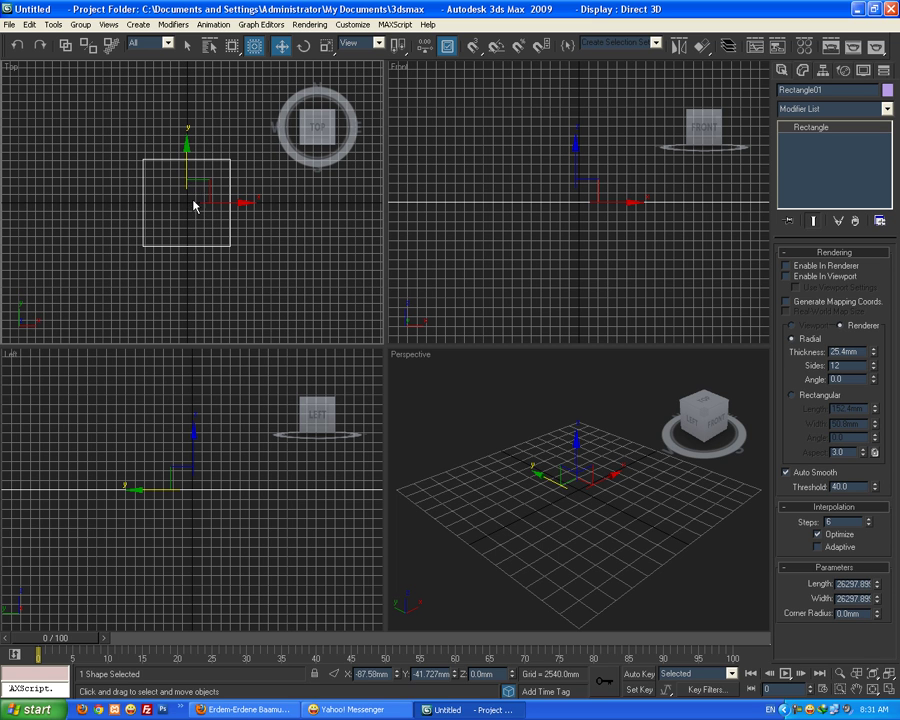
pyautogui.rightClick(190, 198)
pyautogui.moveTo(236, 329)
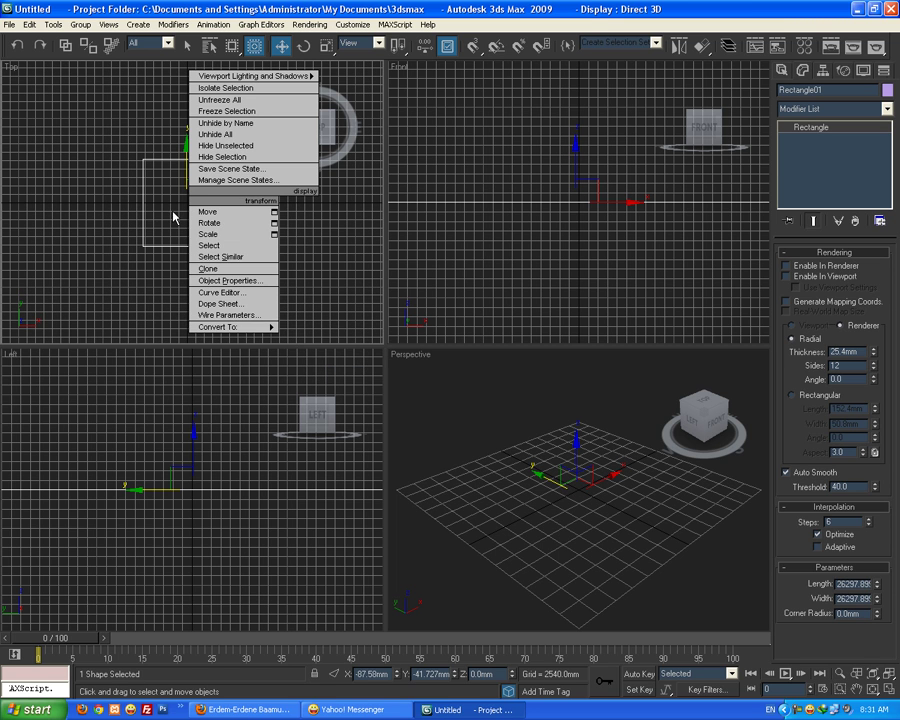
pyautogui.scroll(2, 195, 198)
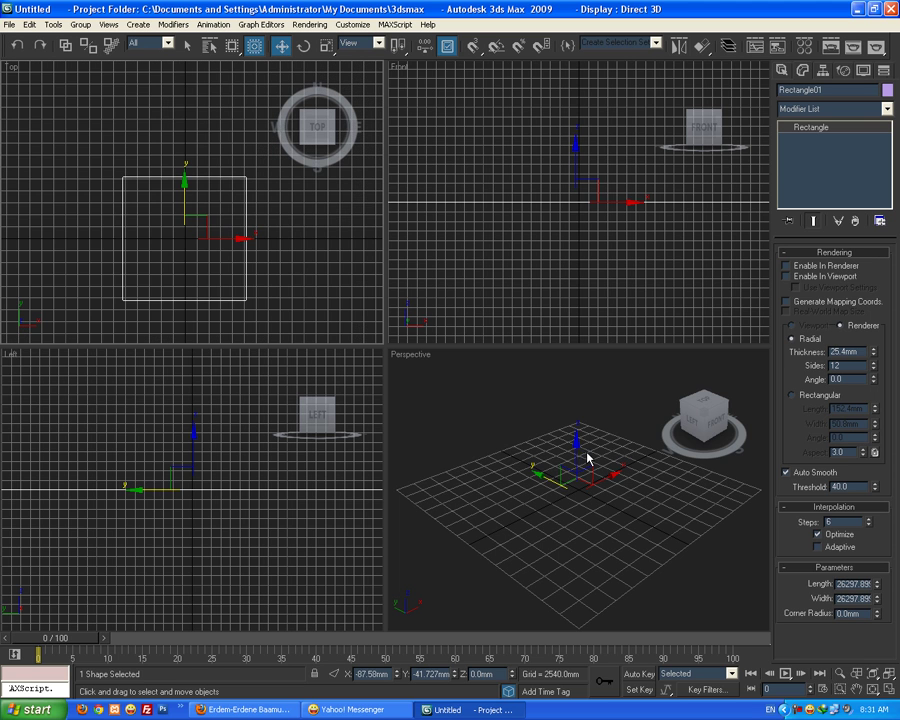
# - Nudge the rectangle along X to about X -29 mm, closer to the origin, and deselect it
pyautogui.click(872, 689)
pyautogui.scroll(2, 355, 385)
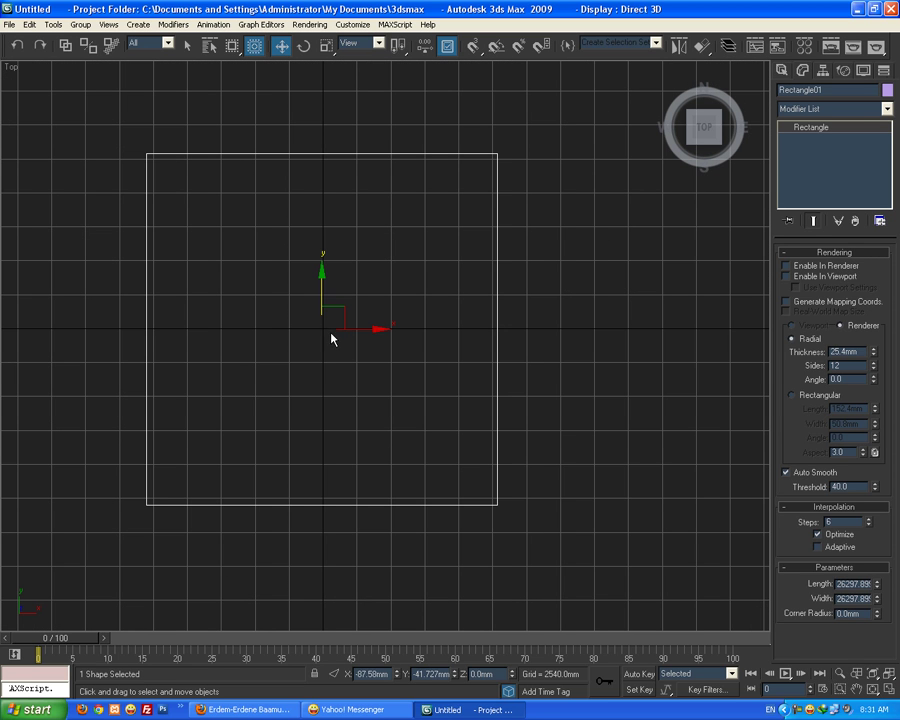
pyautogui.moveTo(350, 327); pyautogui.dragTo(350, 328)
pyautogui.click(880, 675)
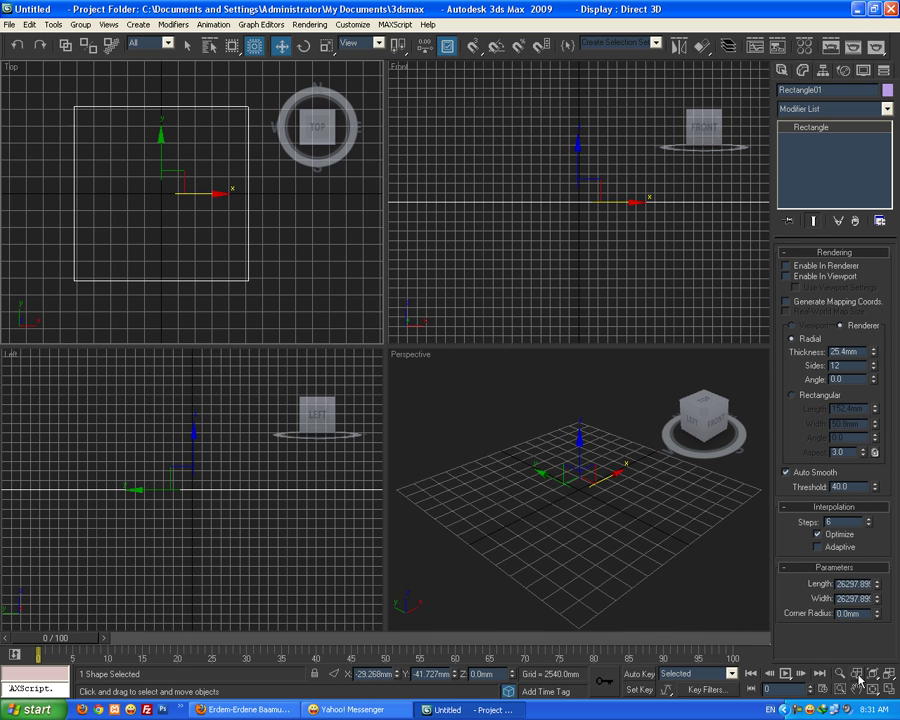
pyautogui.scroll(-3, 597, 539)
pyautogui.scroll(-4, 604, 545)
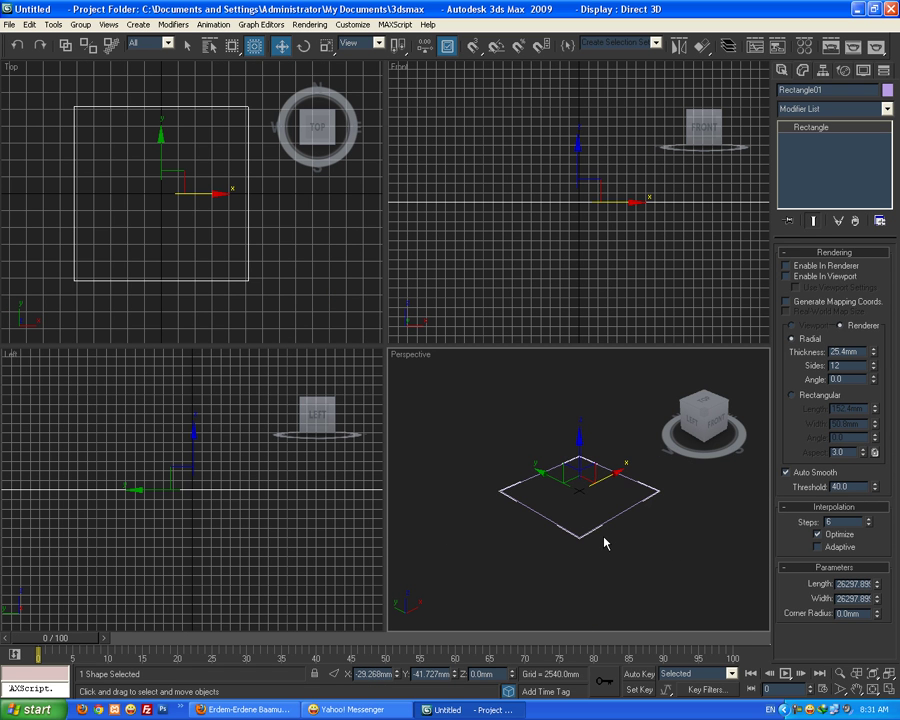
pyautogui.scroll(2, 678, 576)
pyautogui.click(633, 530)
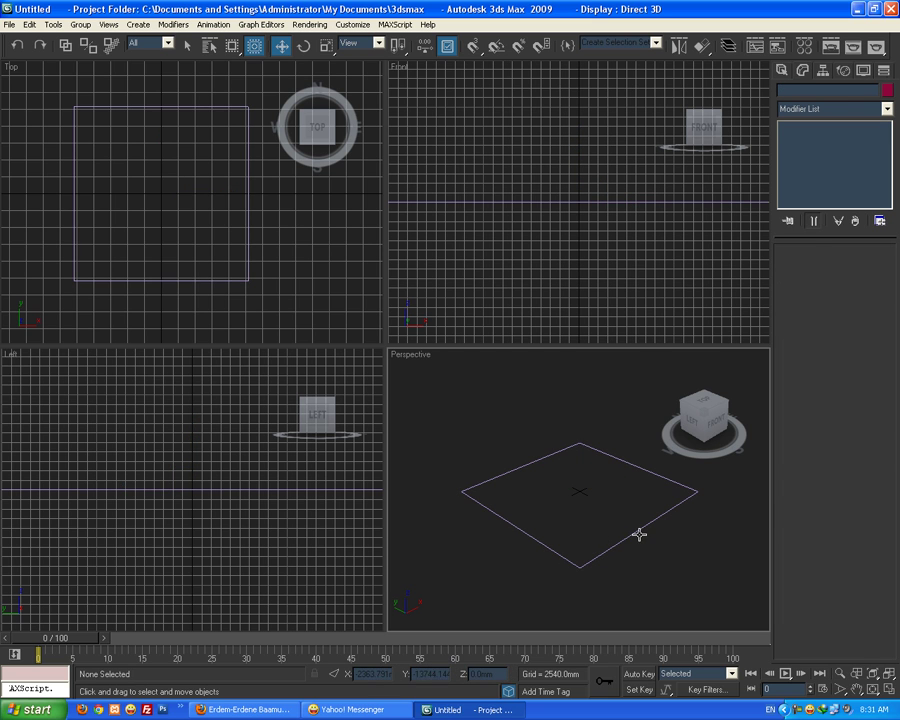
pyautogui.click(637, 534)
pyautogui.click(308, 330)
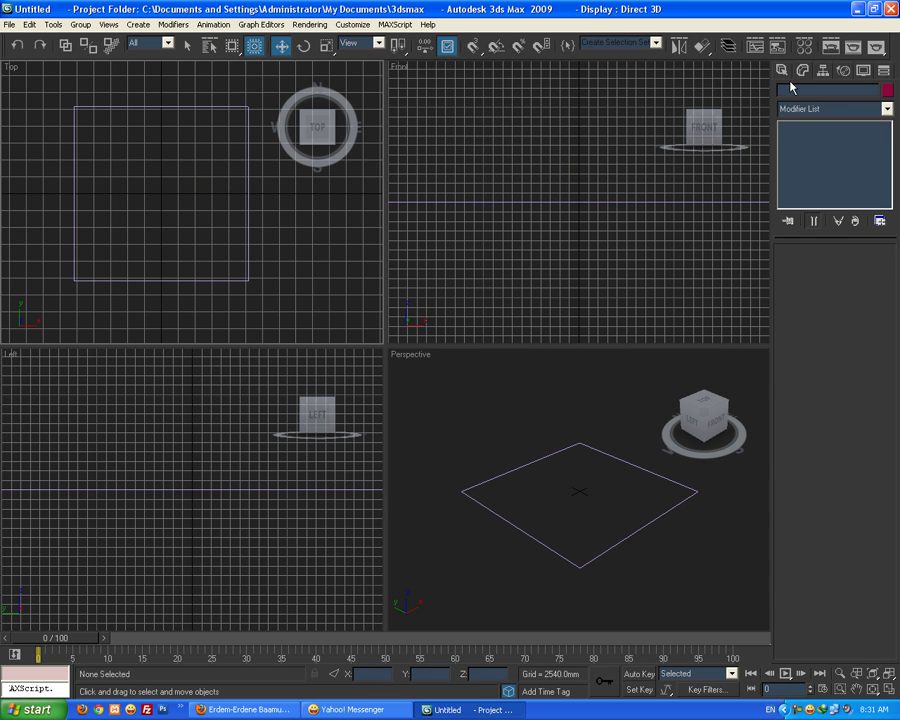
# - Create a flat standard Box about 28193 mm long, 36891 mm wide and 2099 mm high beside the rectangle
pyautogui.click(783, 72)
pyautogui.click(787, 93)
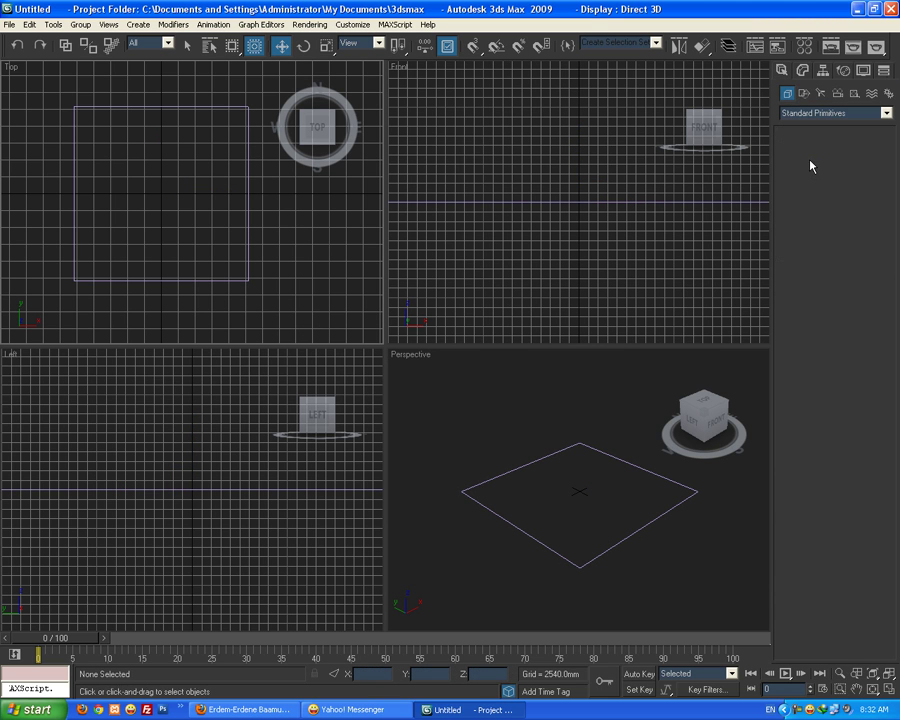
pyautogui.click(807, 161)
pyautogui.scroll(-4, 244, 245)
pyautogui.moveTo(64, 164); pyautogui.dragTo(150, 232)
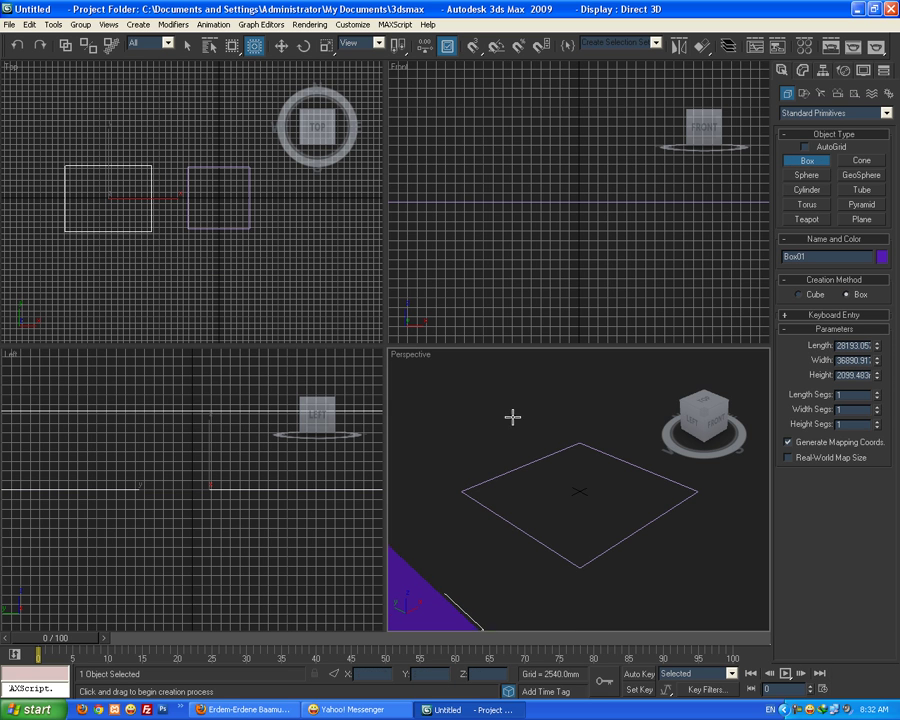
pyautogui.moveTo(480, 424); pyautogui.dragTo(552, 414, button='middle')
pyautogui.scroll(-5, 553, 446)
pyautogui.scroll(2, 562, 466)
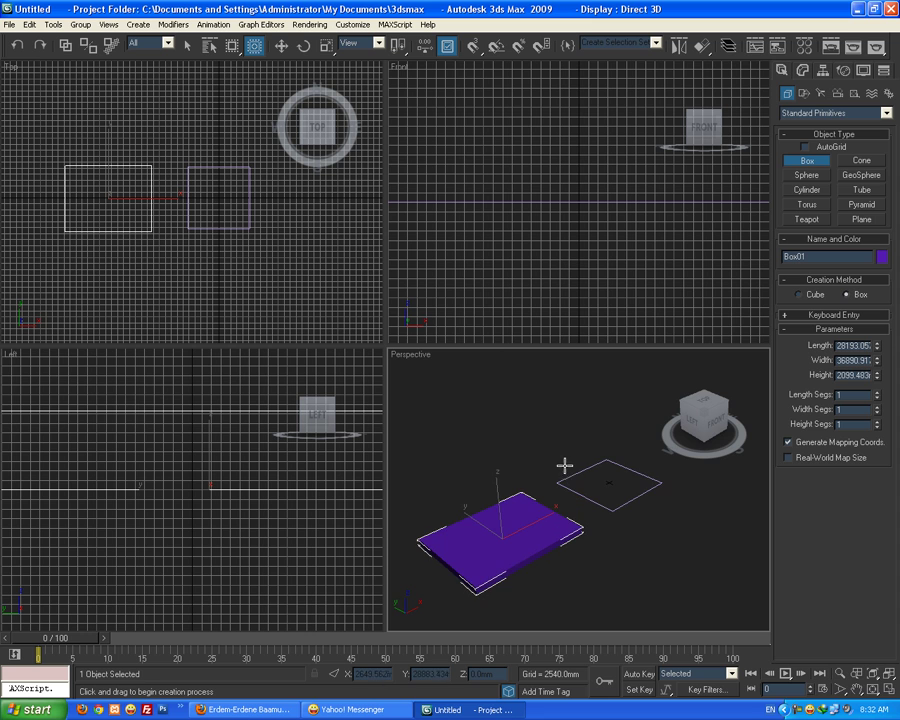
# - Inspect the box beside the rectangle in the Perspective view and delete the box
pyautogui.click(887, 689)
pyautogui.click(872, 689)
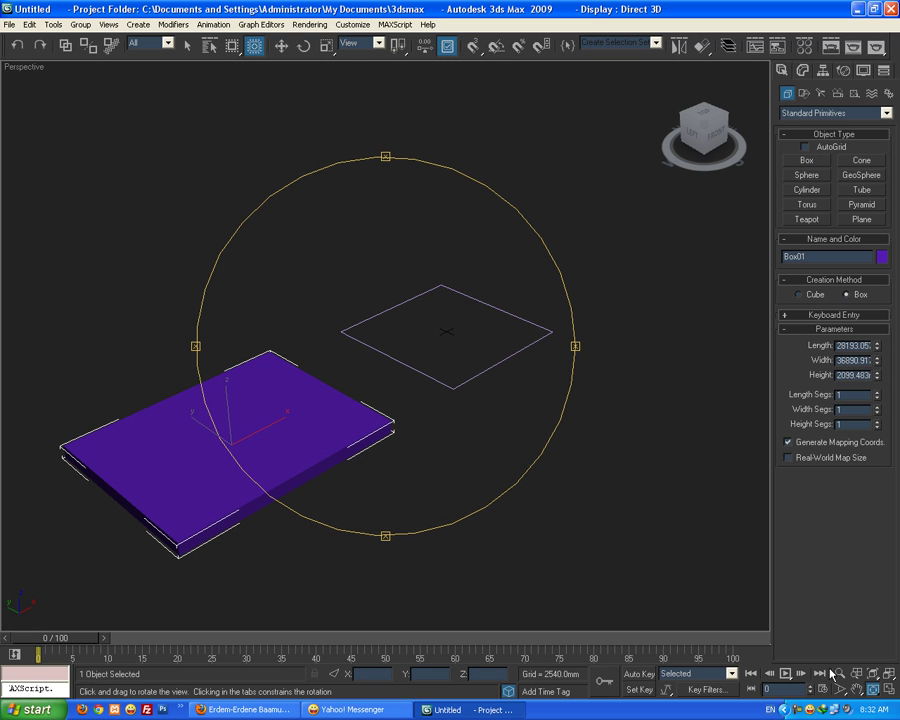
pyautogui.scroll(-3, 432, 383)
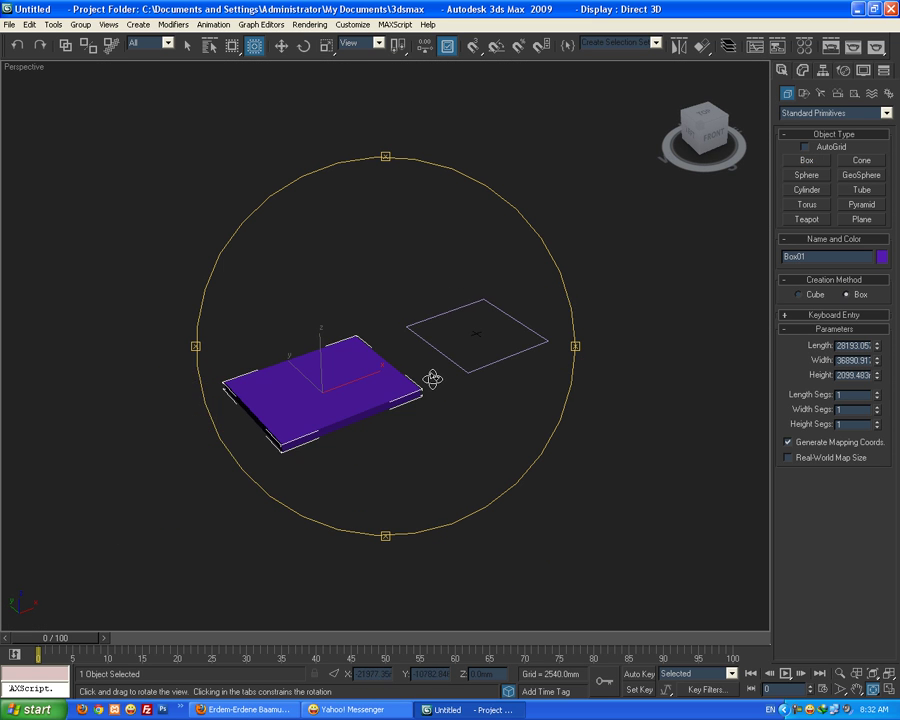
pyautogui.scroll(6, 432, 380)
pyautogui.scroll(-3, 432, 375)
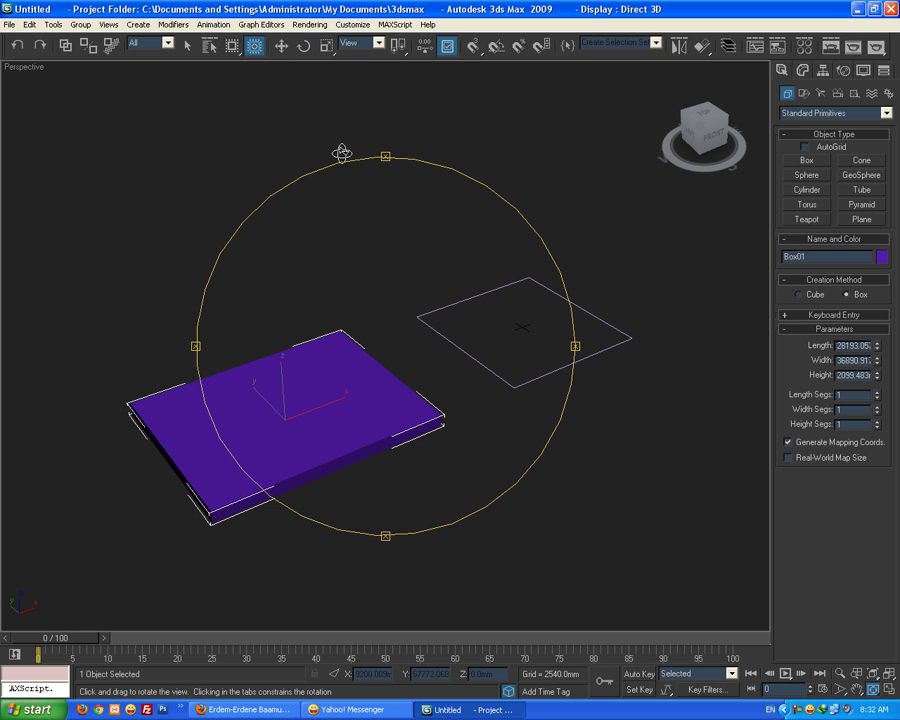
pyautogui.click(281, 46)
pyautogui.scroll(1, 288, 109)
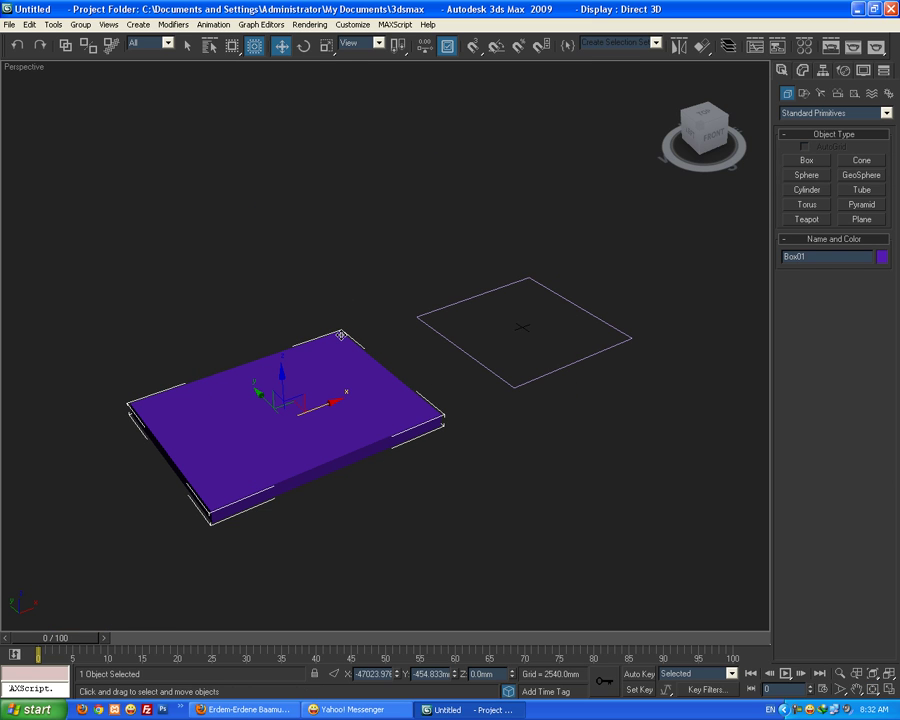
pyautogui.press('Delete')
# - Convert the rectangle to an Editable Spline
pyautogui.click(464, 350)
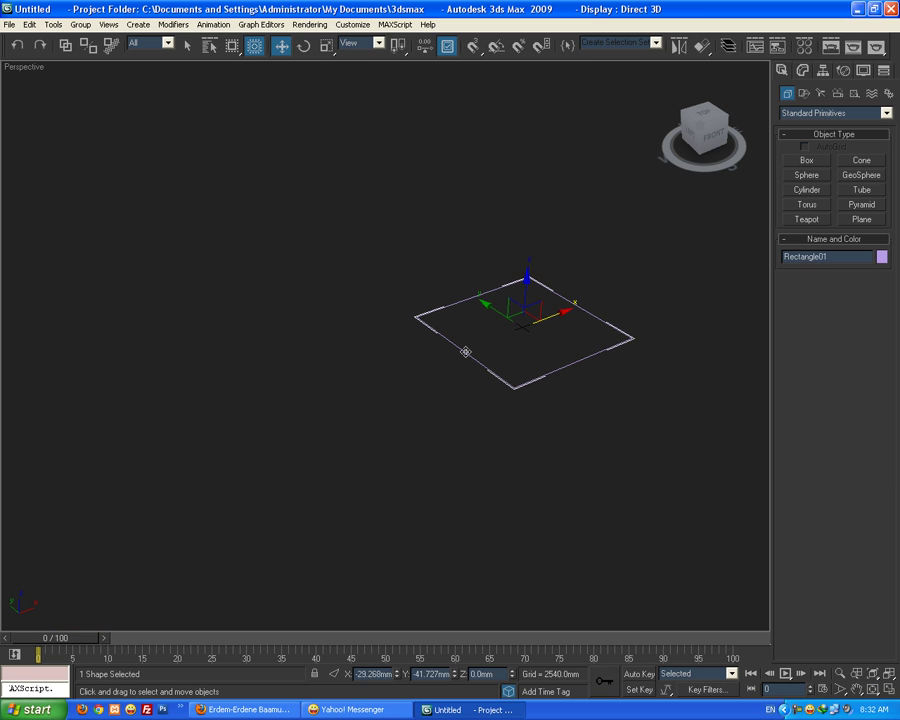
pyautogui.rightClick(463, 348)
pyautogui.moveTo(530, 482)
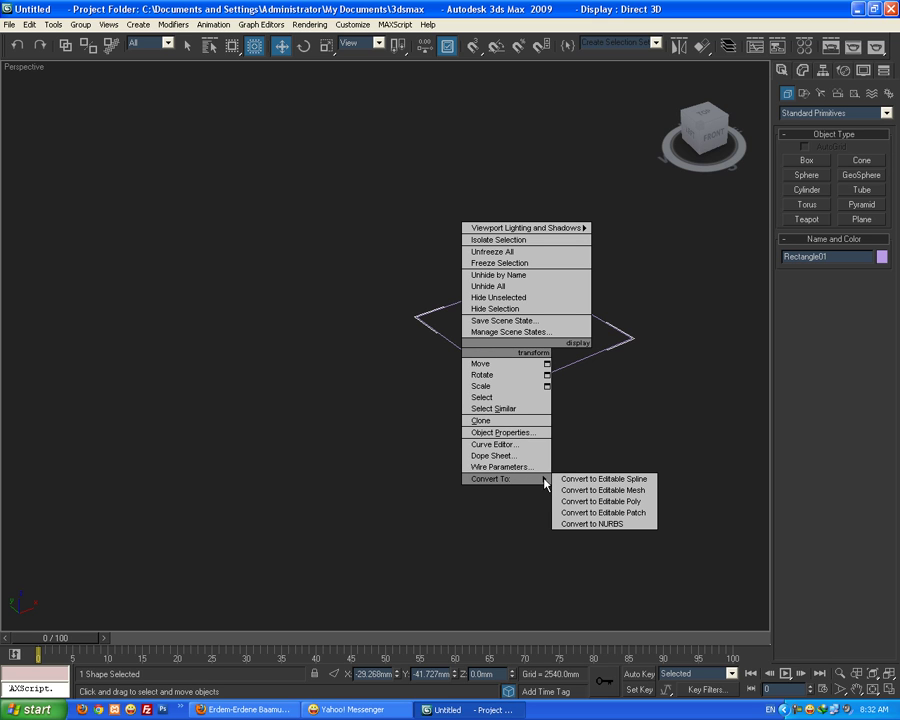
pyautogui.click(605, 484)
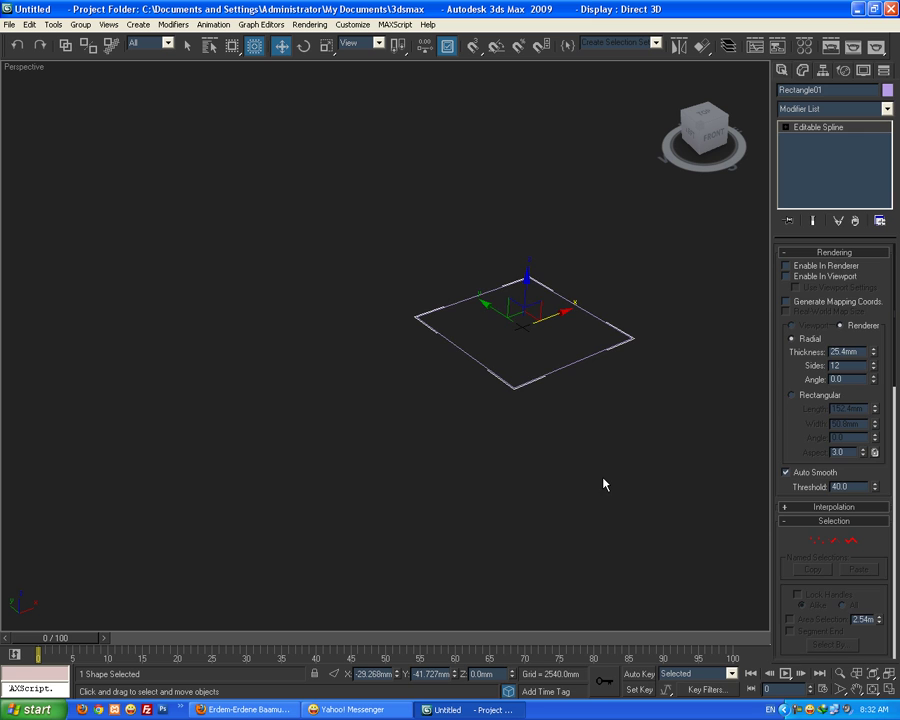
pyautogui.moveTo(558, 369); pyautogui.dragTo(426, 390, button='middle')
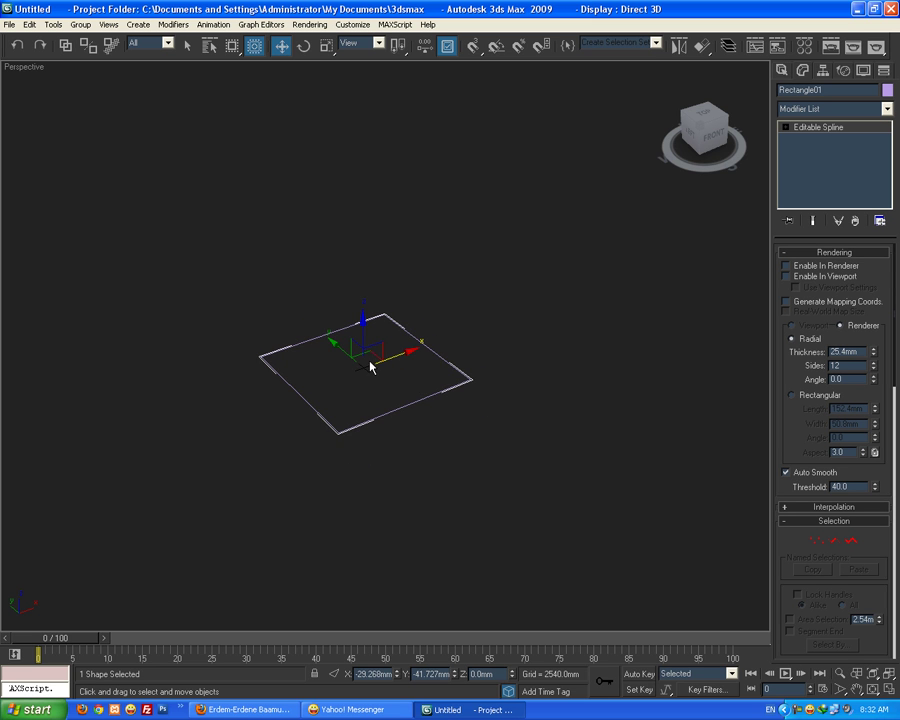
pyautogui.press('t')
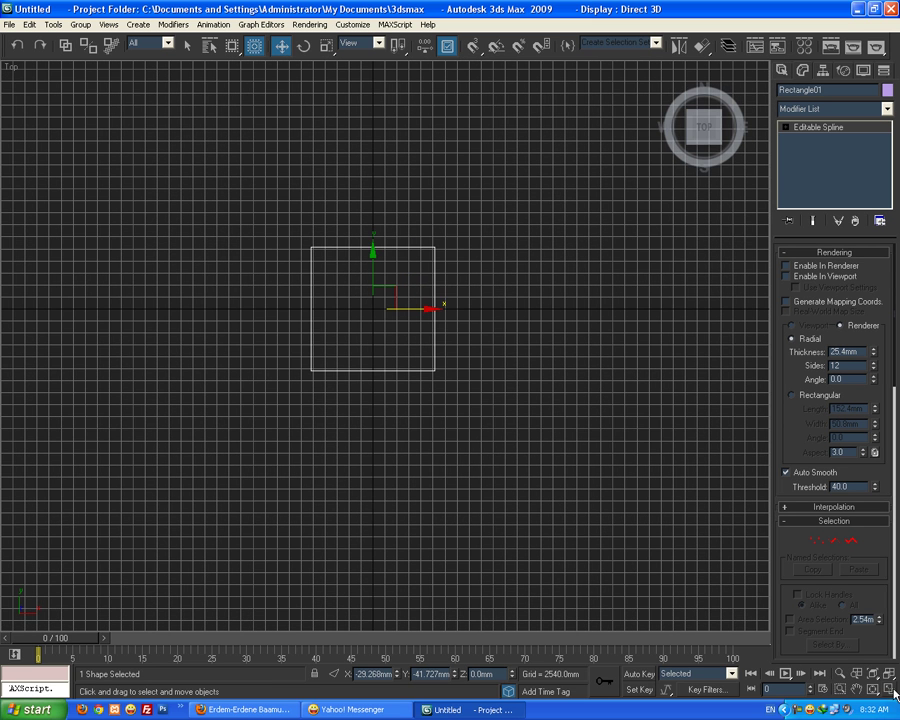
# - Switch the editable spline to Vertex level and select all four corner vertices of the square
pyautogui.hotkey('alt', 'w')
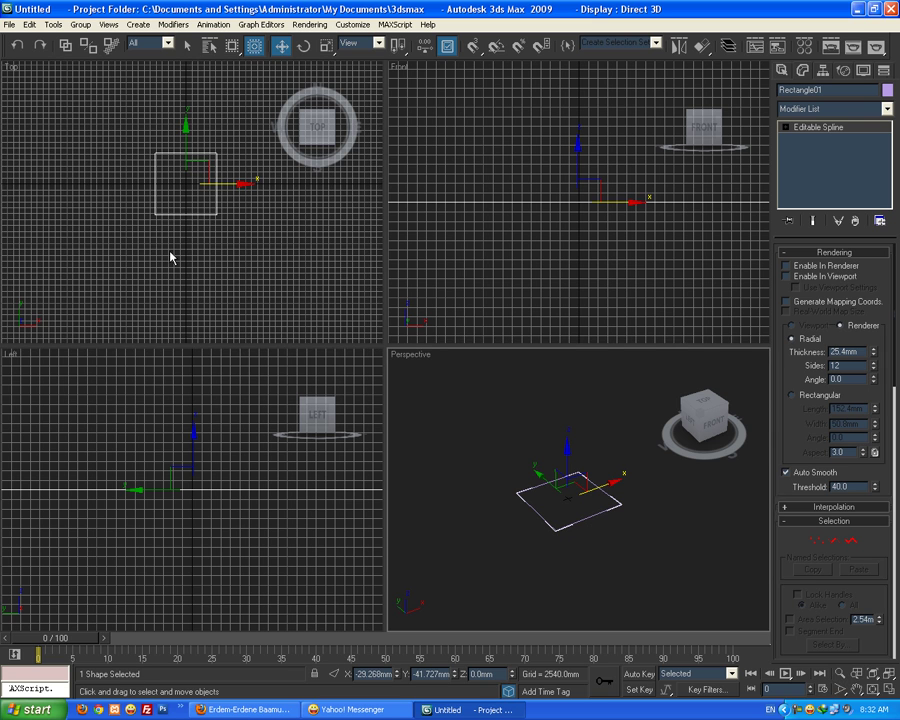
pyautogui.scroll(3, 178, 190)
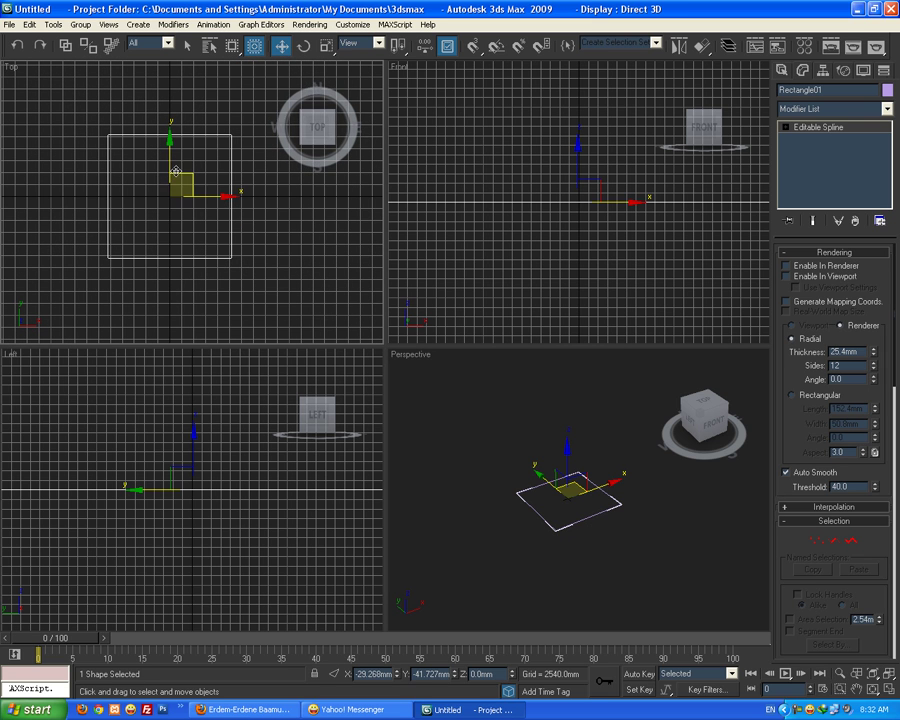
pyautogui.click(785, 127)
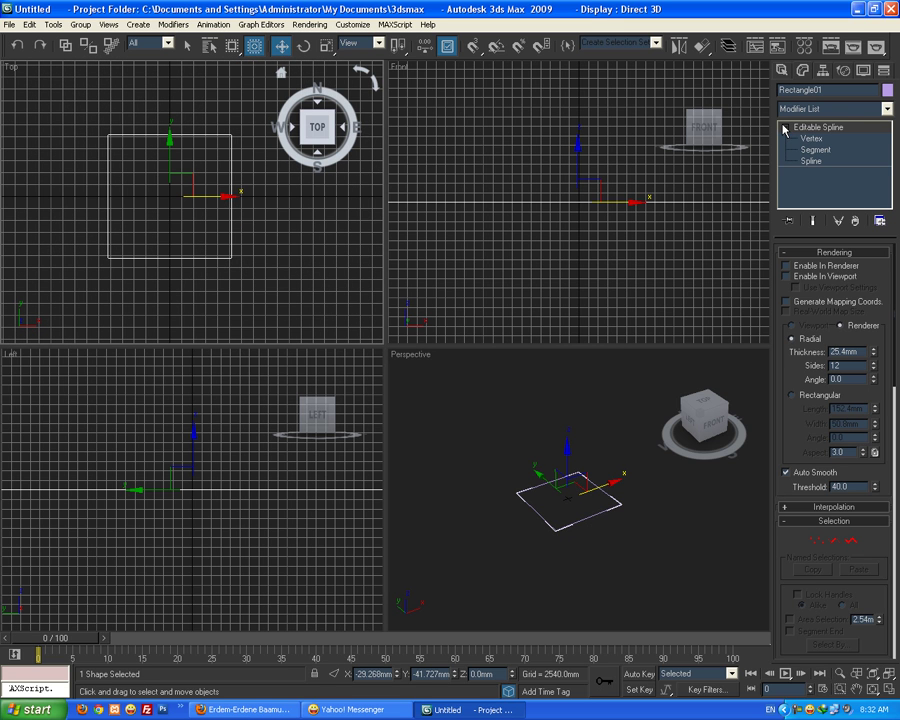
pyautogui.click(821, 141)
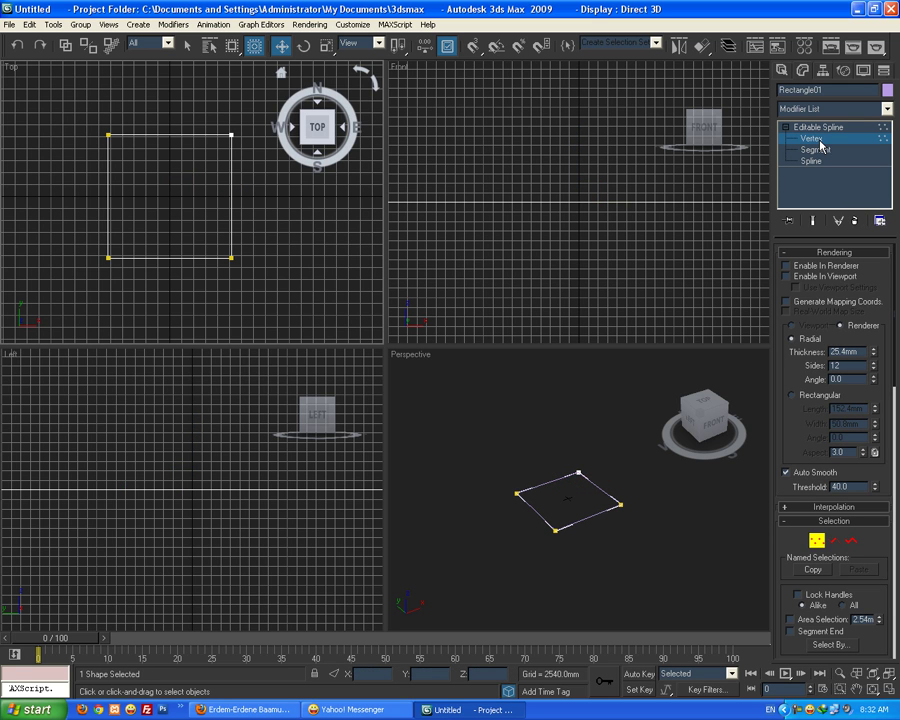
pyautogui.moveTo(147, 85); pyautogui.dragTo(270, 204)
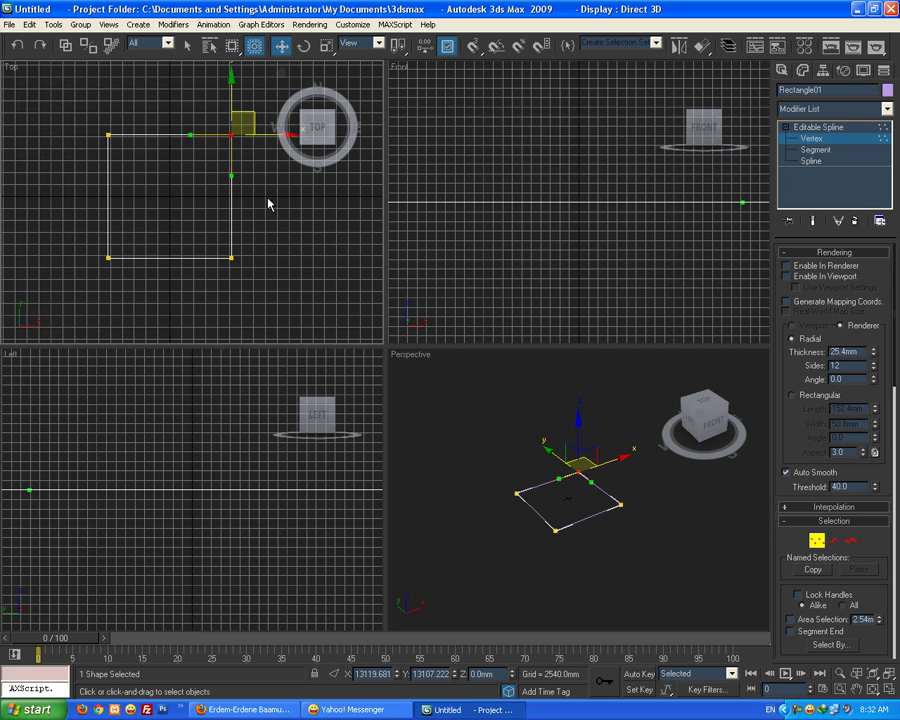
pyautogui.moveTo(56, 105); pyautogui.dragTo(232, 272)
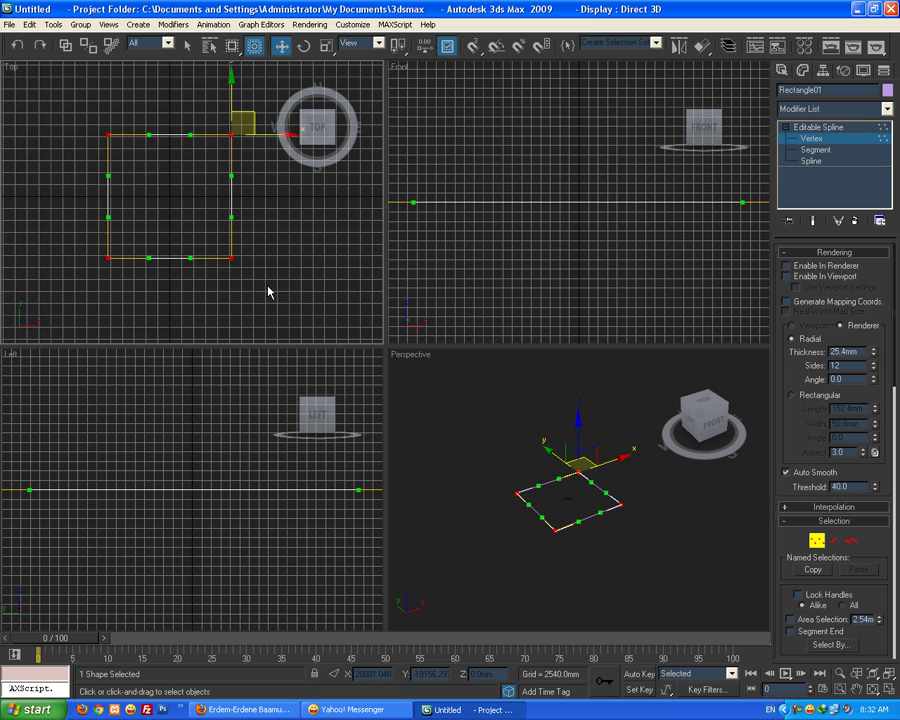
pyautogui.click(268, 276)
pyautogui.moveTo(82, 110); pyautogui.dragTo(250, 269)
# - Round all four corners of the square by applying Fillet to the selected vertices
pyautogui.moveTo(884, 545); pyautogui.dragTo(836, 3)
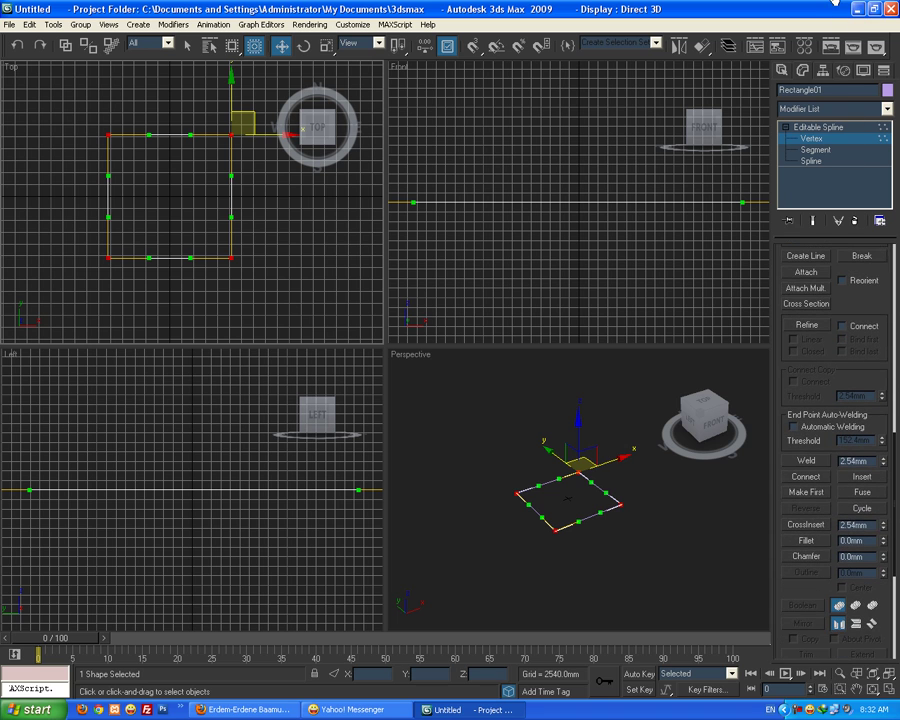
pyautogui.click(818, 543)
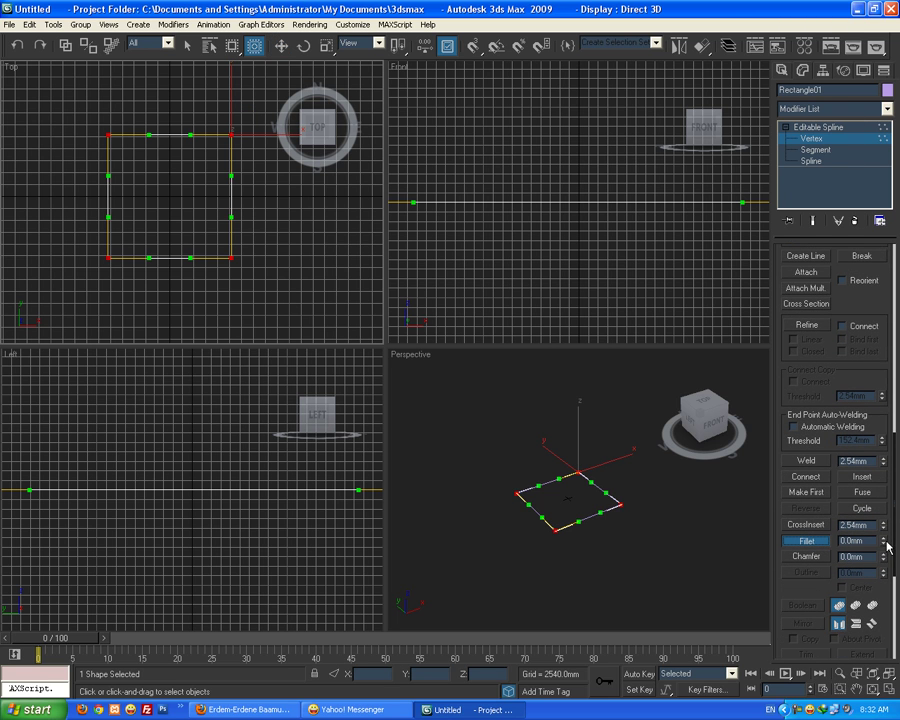
pyautogui.moveTo(884, 543); pyautogui.dragTo(866, 445)
pyautogui.rightClick(257, 270)
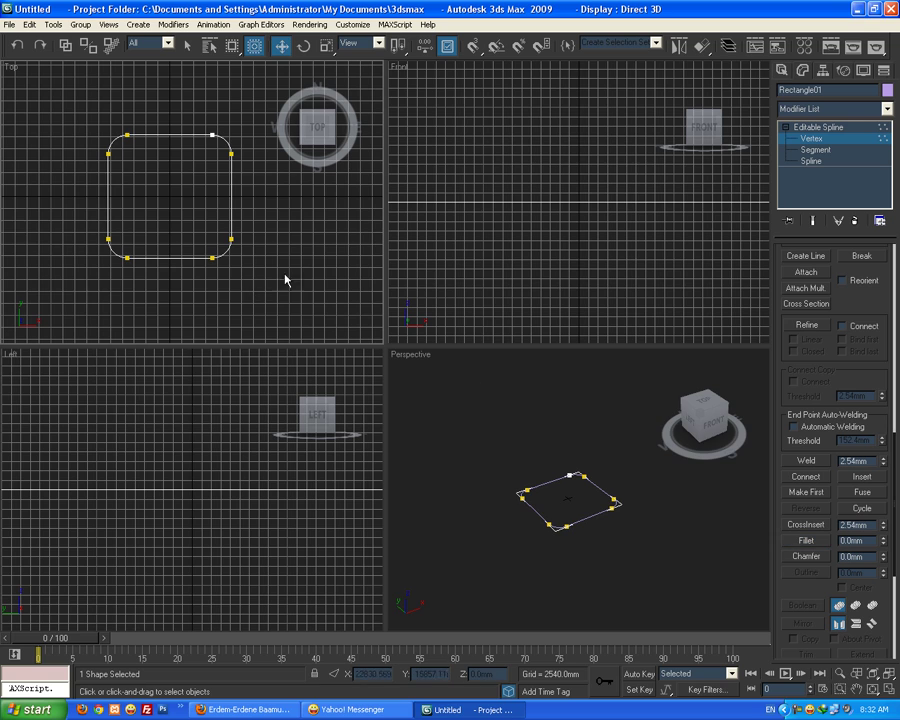
# - Examine the rounded corners in the maximized Top view and undo the fillet
pyautogui.click(889, 690)
pyautogui.moveTo(334, 360); pyautogui.dragTo(386, 390, button='middle')
pyautogui.scroll(3, 405, 405)
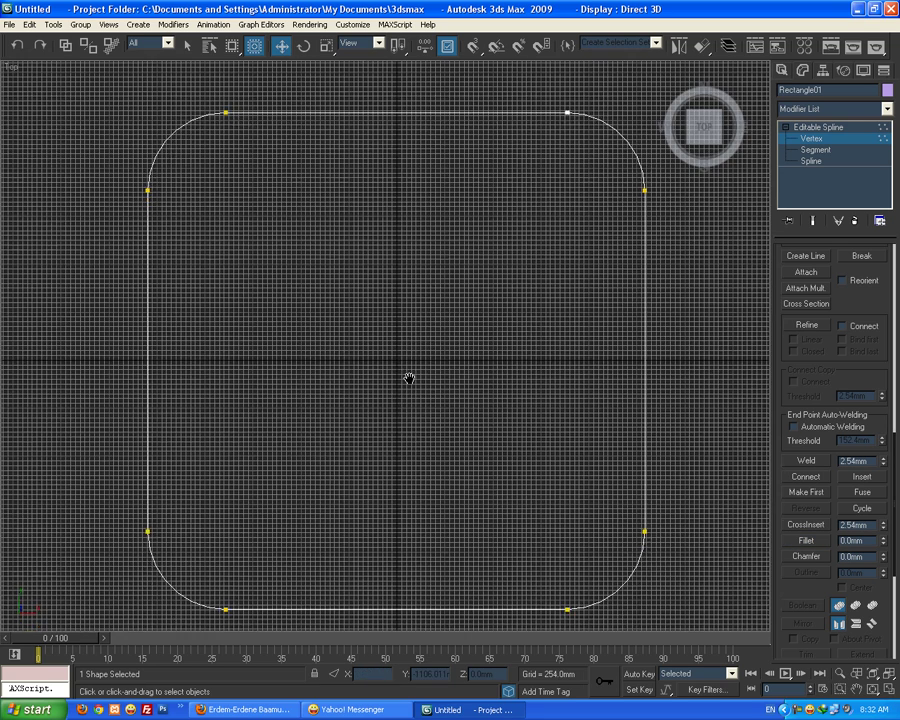
pyautogui.scroll(-2, 412, 358)
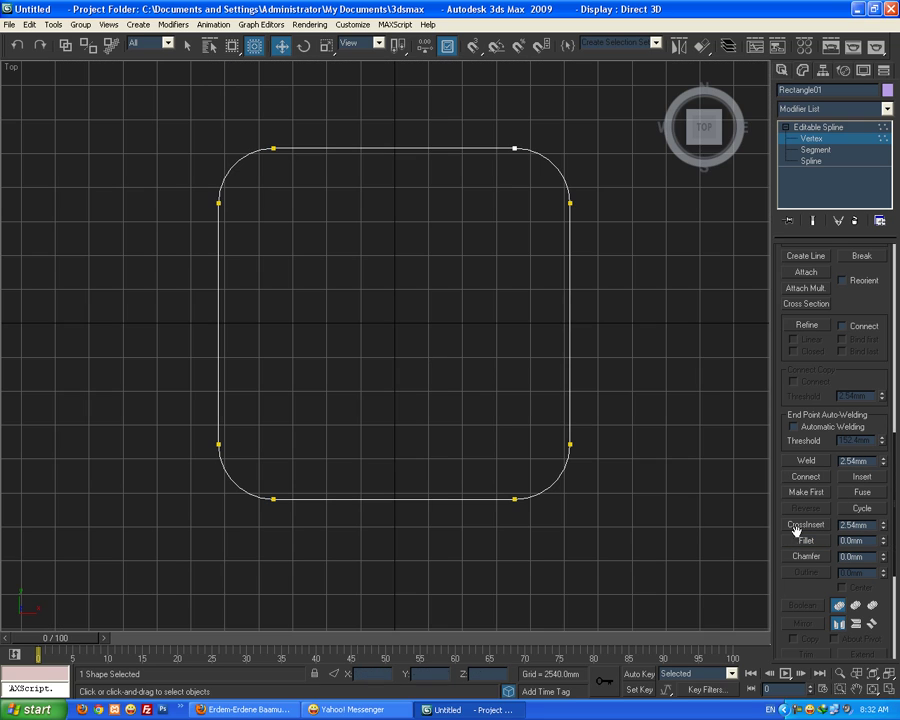
pyautogui.hotkey('ctrl', 'z')
# - Try another fillet and a chamfer on the square's four corner vertices, cancelling the fillet and undoing the chamfer
pyautogui.moveTo(884, 545); pyautogui.dragTo(849, 531)
pyautogui.rightClick(849, 531)
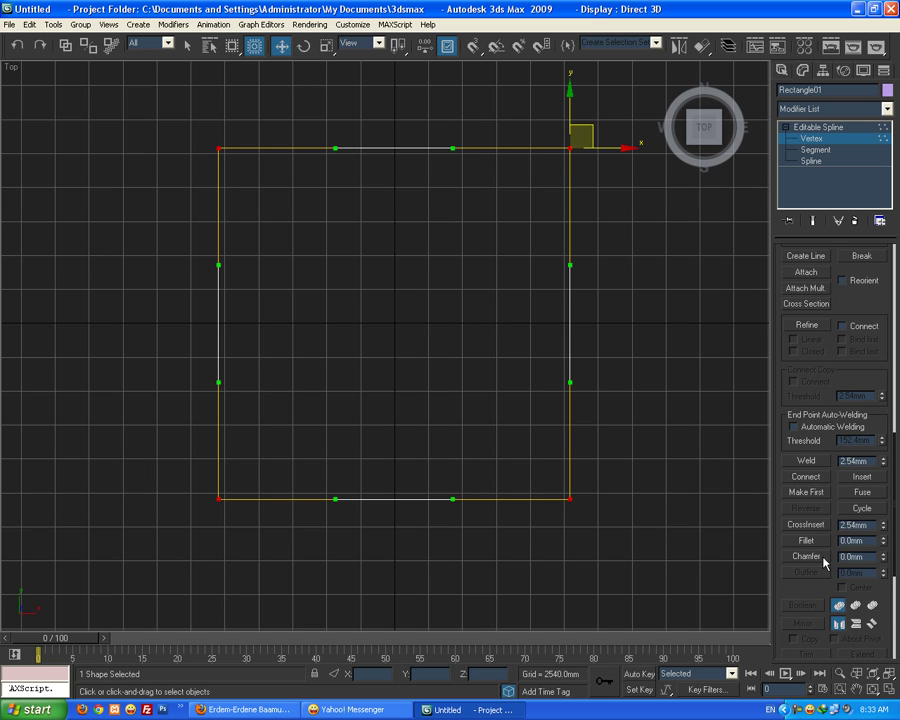
pyautogui.moveTo(883, 564); pyautogui.dragTo(876, 452)
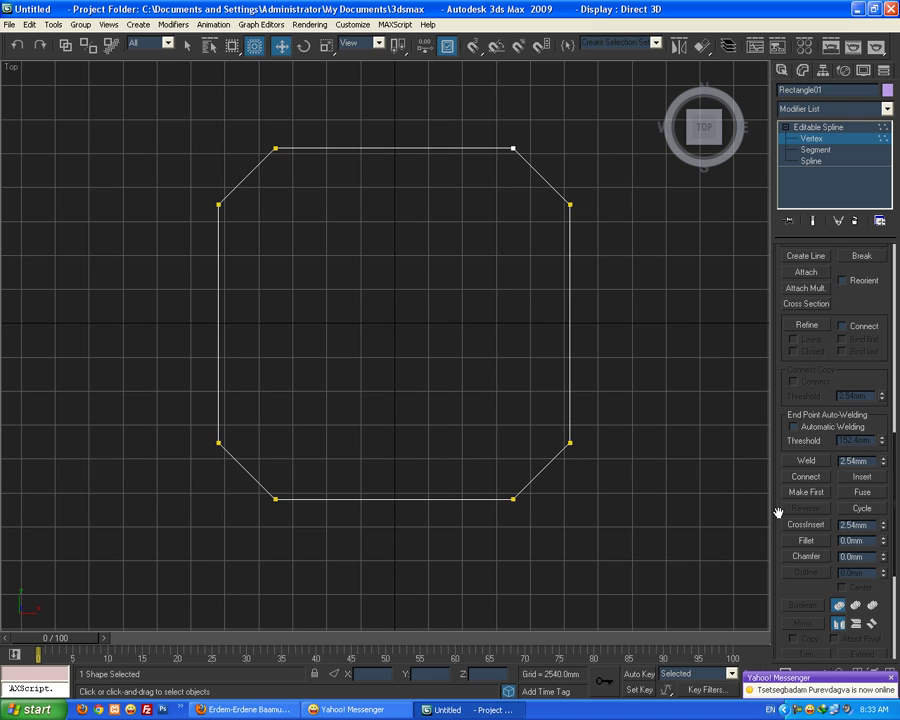
pyautogui.hotkey('ctrl', 'z')
# - Set the CrossInsert threshold to 307.34 mm and deselect the vertices
pyautogui.moveTo(882, 528); pyautogui.dragTo(882, 515)
pyautogui.click(584, 506)
pyautogui.moveTo(460, 358); pyautogui.dragTo(460, 368, button='middle')
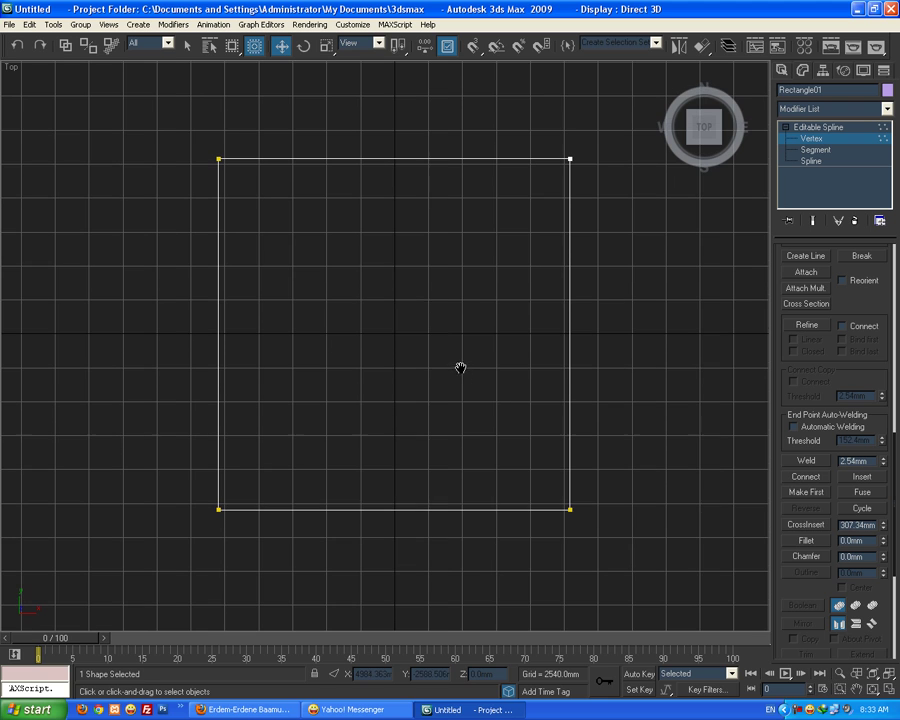
# - At Segment level, try moving the square's right-hand segment outward along X, and undo the move
pyautogui.click(812, 150)
pyautogui.click(568, 238)
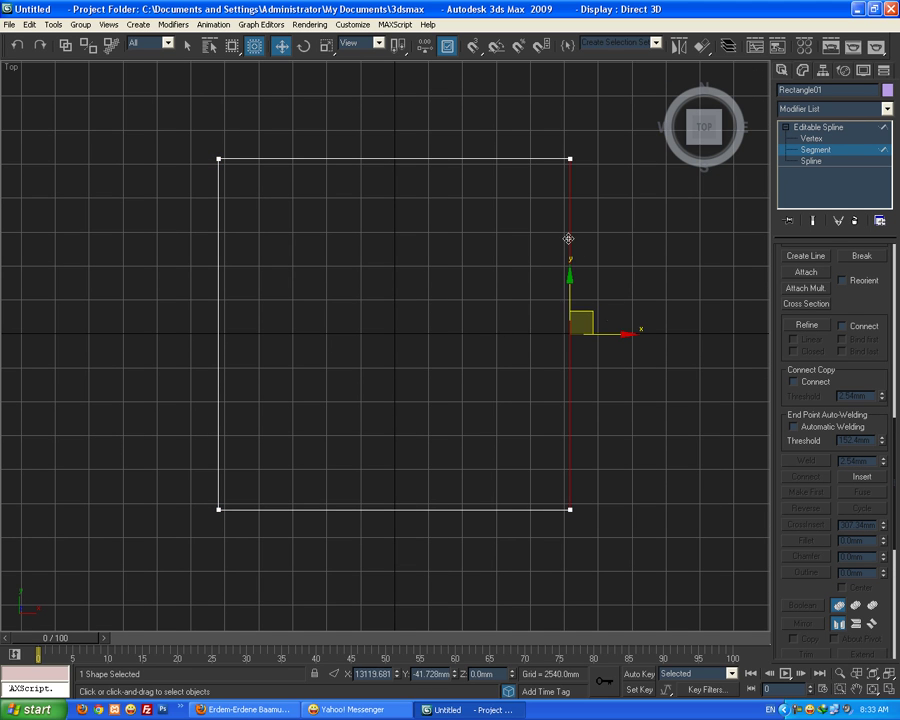
pyautogui.moveTo(613, 332); pyautogui.dragTo(640, 332)
pyautogui.hotkey('ctrl', 'z')
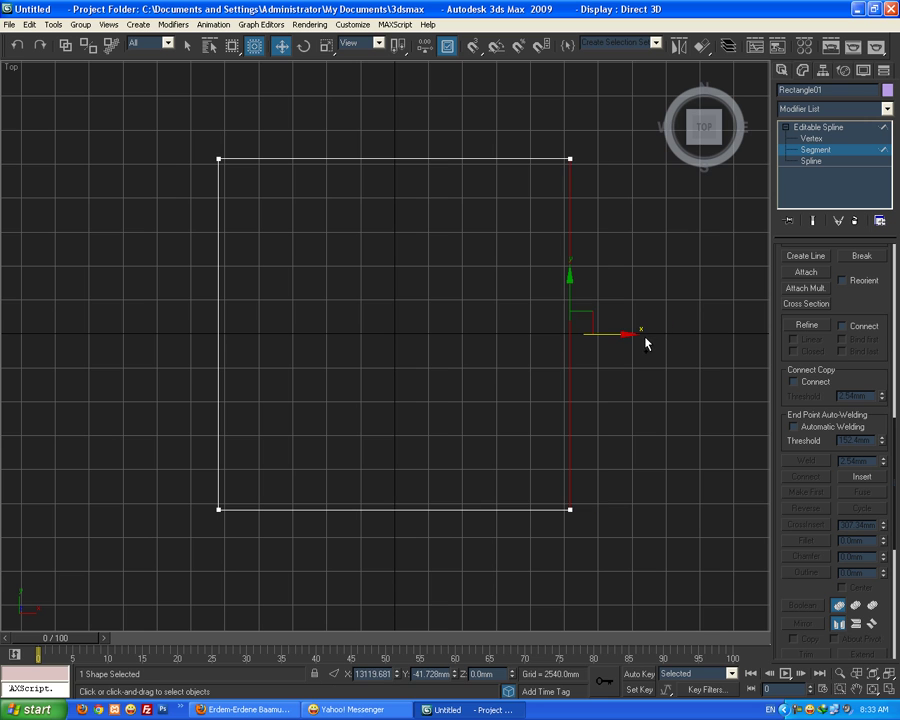
# - Select the whole square at Spline level and return to the top level of the Editable Spline
pyautogui.click(812, 162)
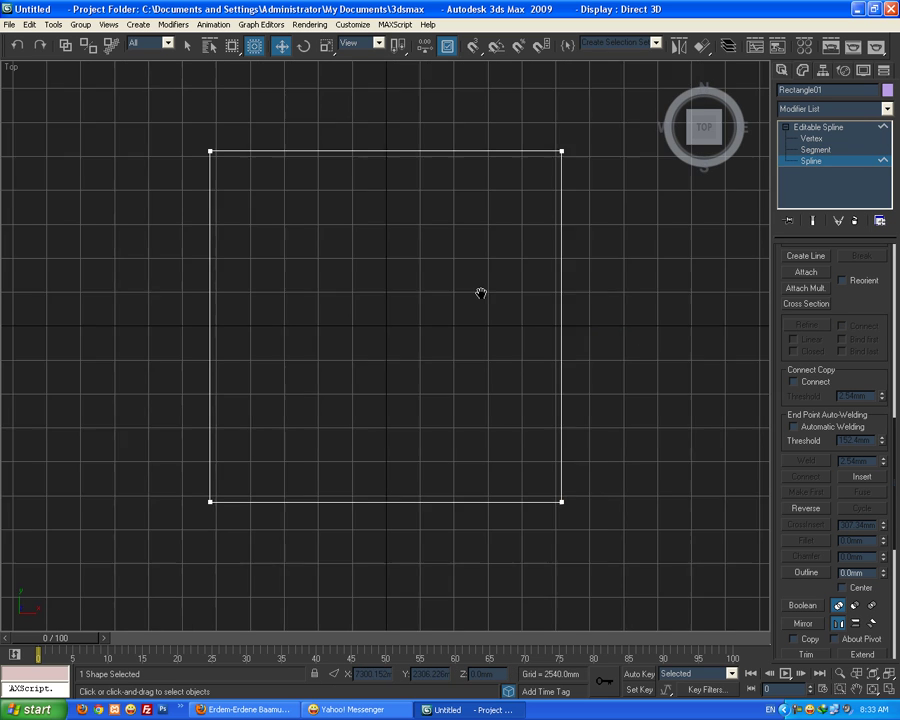
pyautogui.scroll(-3, 494, 310)
pyautogui.moveTo(253, 174); pyautogui.dragTo(743, 535)
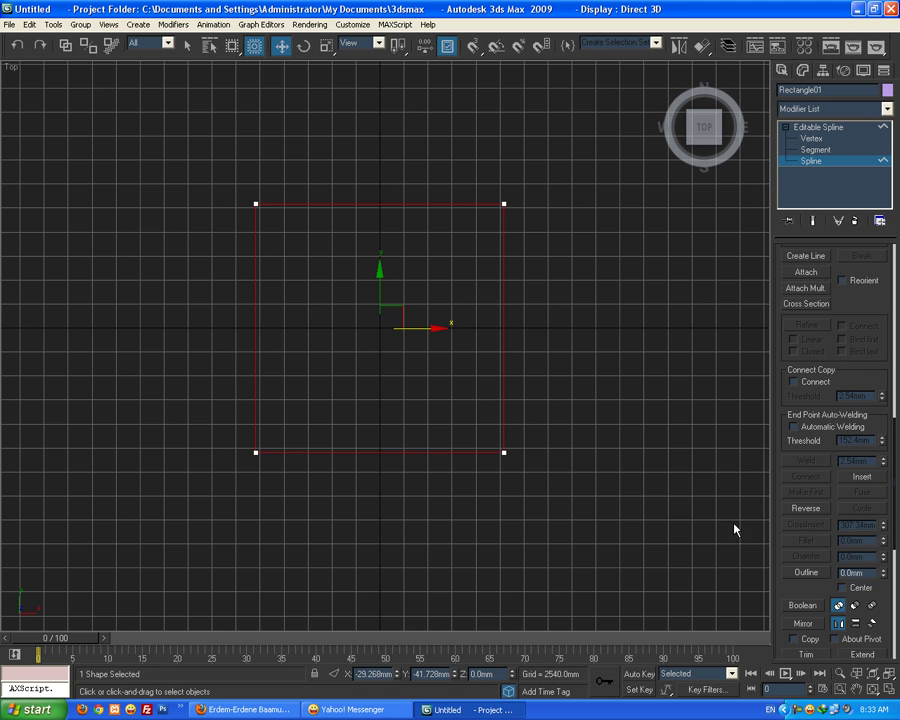
pyautogui.click(798, 127)
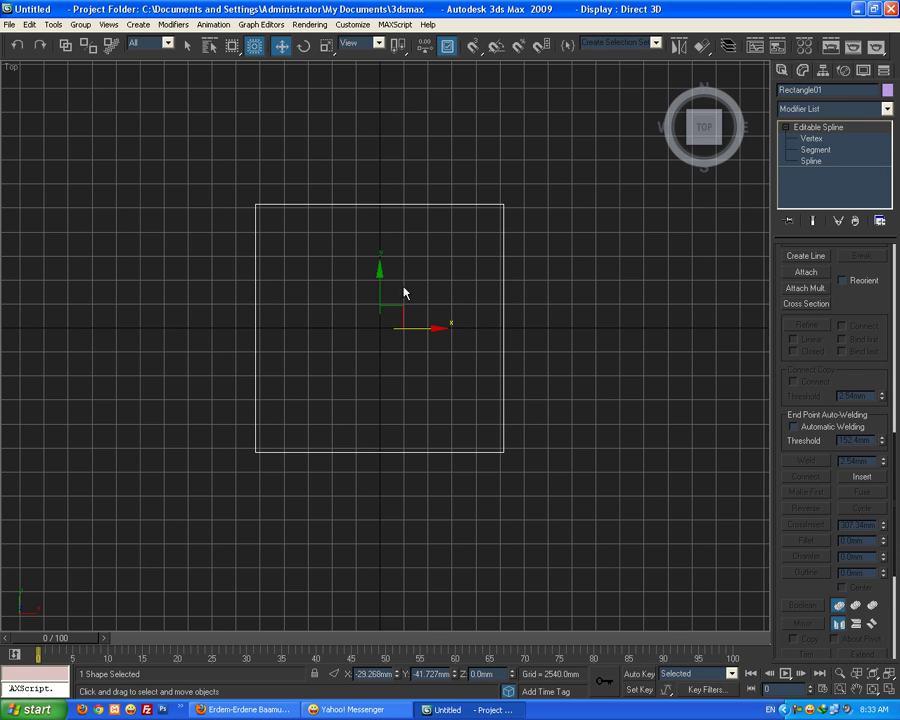
# - Try cloning the square downward along Y and moving it along X, undoing both operations
pyautogui.moveTo(379, 289)
pyautogui.keyDown('shift'); pyautogui.mouseDown()
pyautogui.moveTo(382, 424)
pyautogui.moveTo(382, 404)
pyautogui.mouseUp(); pyautogui.keyUp('shift')
pyautogui.click(462, 418)
pyautogui.moveTo(421, 449); pyautogui.dragTo(537, 449)
pyautogui.hotkey('ctrl', 'z')
pyautogui.hotkey('ctrl', 'z')
pyautogui.rightClick(416, 329)
pyautogui.moveTo(487, 461)
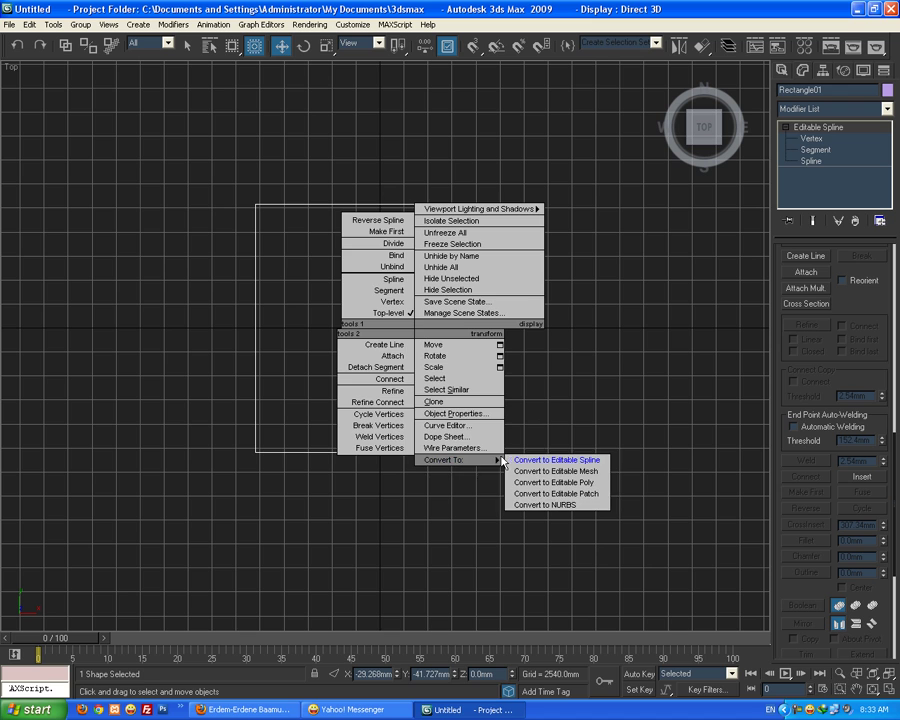
# - Outline the square spline inward at Spline level to add a smaller concentric square inside it
pyautogui.click(811, 161)
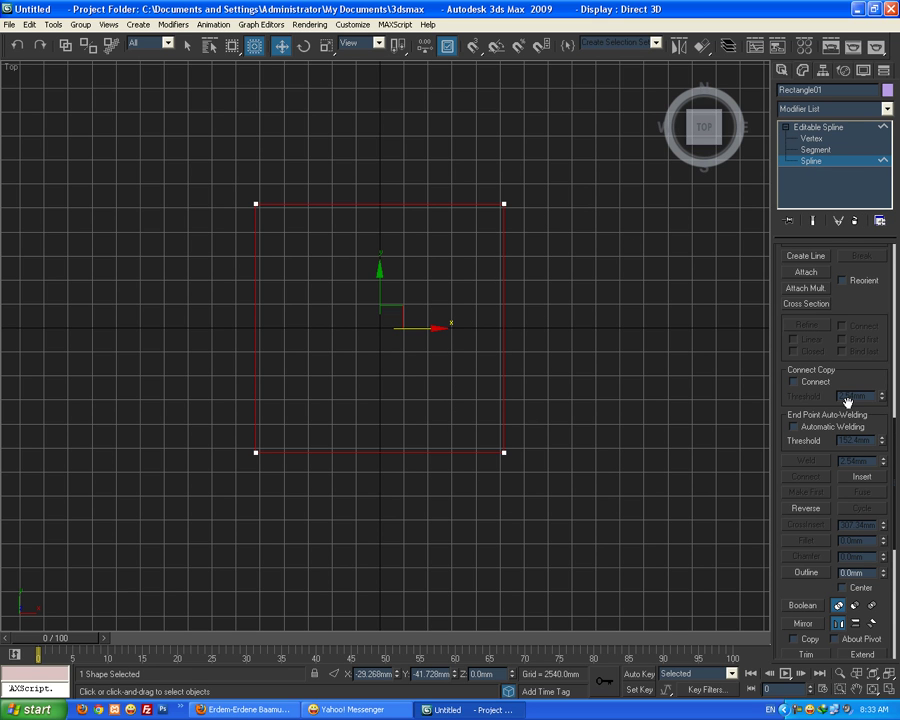
pyautogui.click(824, 572)
pyautogui.moveTo(884, 576); pyautogui.dragTo(853, 406)
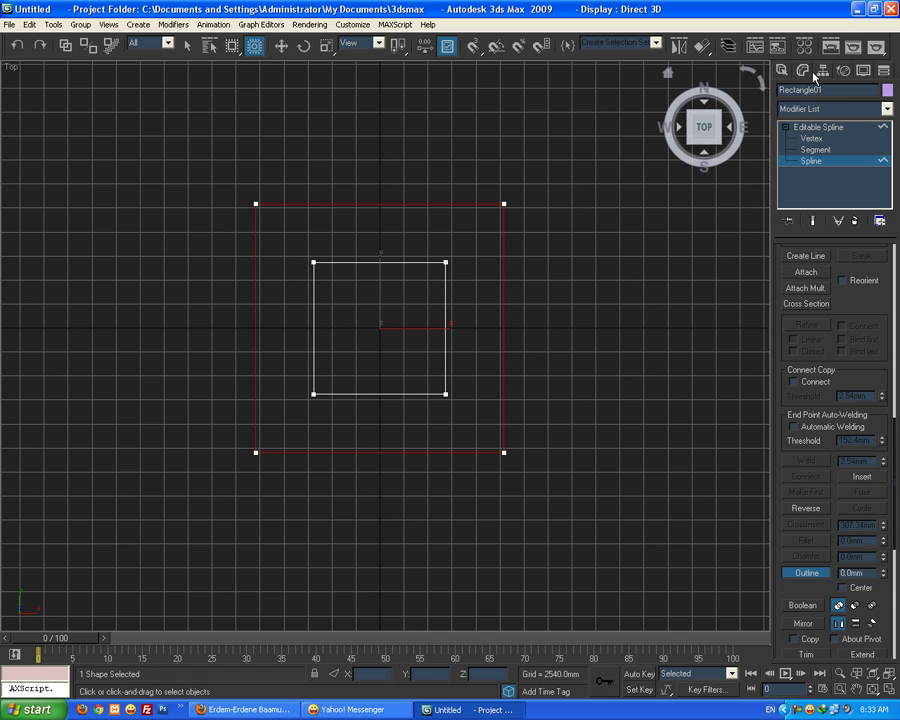
# - Clone the outlined square along X as one independent Copy at about X 20076 mm, overlapping the original
pyautogui.click(817, 128)
pyautogui.press('w')
pyautogui.moveTo(408, 366); pyautogui.dragTo(342, 284, button='middle')
pyautogui.keyDown('shift'); pyautogui.moveTo(355, 259); pyautogui.dragTo(545, 246); pyautogui.keyUp('shift')
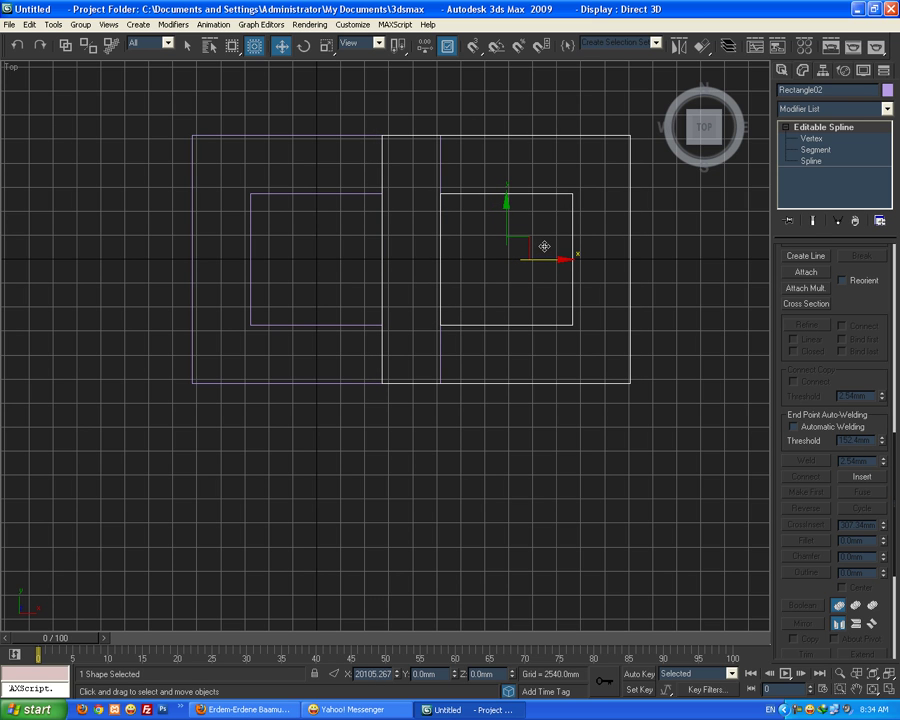
pyautogui.keyDown('shift'); pyautogui.moveTo(544, 246); pyautogui.dragTo(547, 253); pyautogui.keyUp('shift')
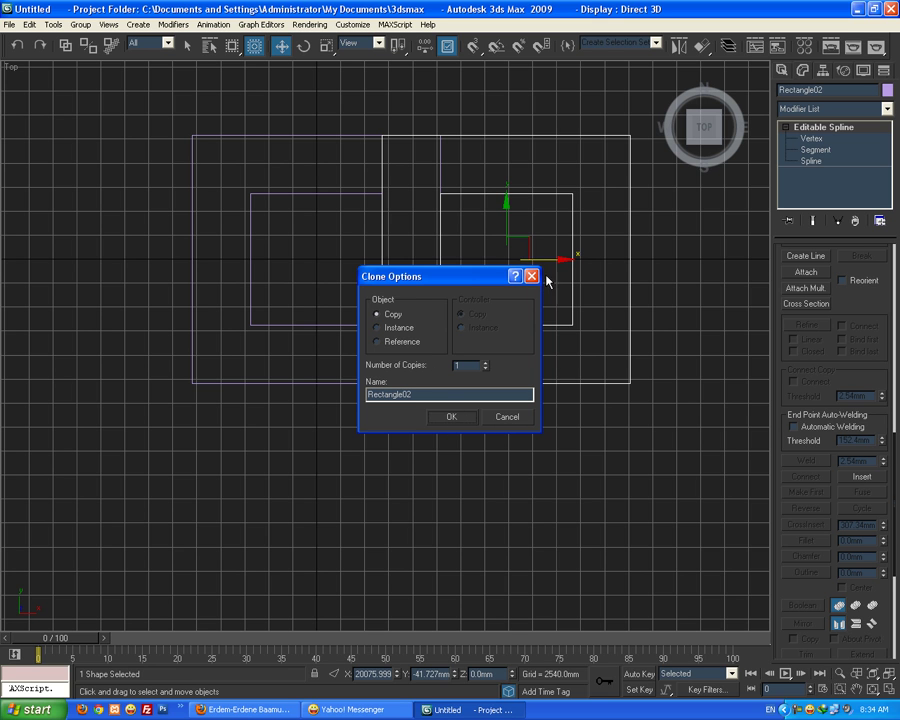
pyautogui.moveTo(406, 279)
pyautogui.mouseDown()
pyautogui.moveTo(316, 282)
pyautogui.moveTo(141, 363)
pyautogui.moveTo(292, 428)
pyautogui.moveTo(337, 424)
pyautogui.mouseUp()
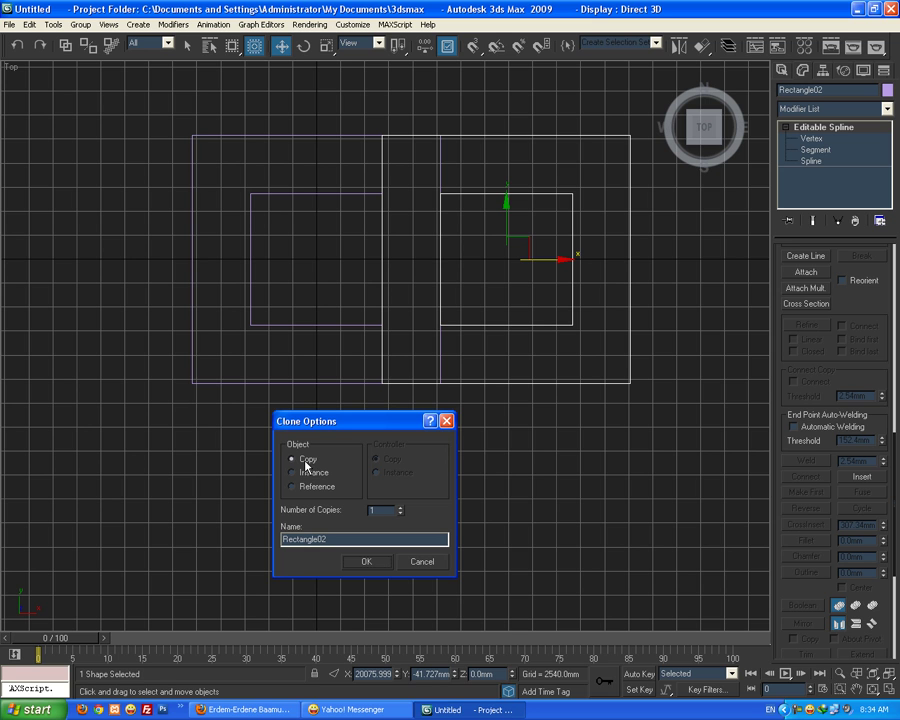
pyautogui.click(364, 562)
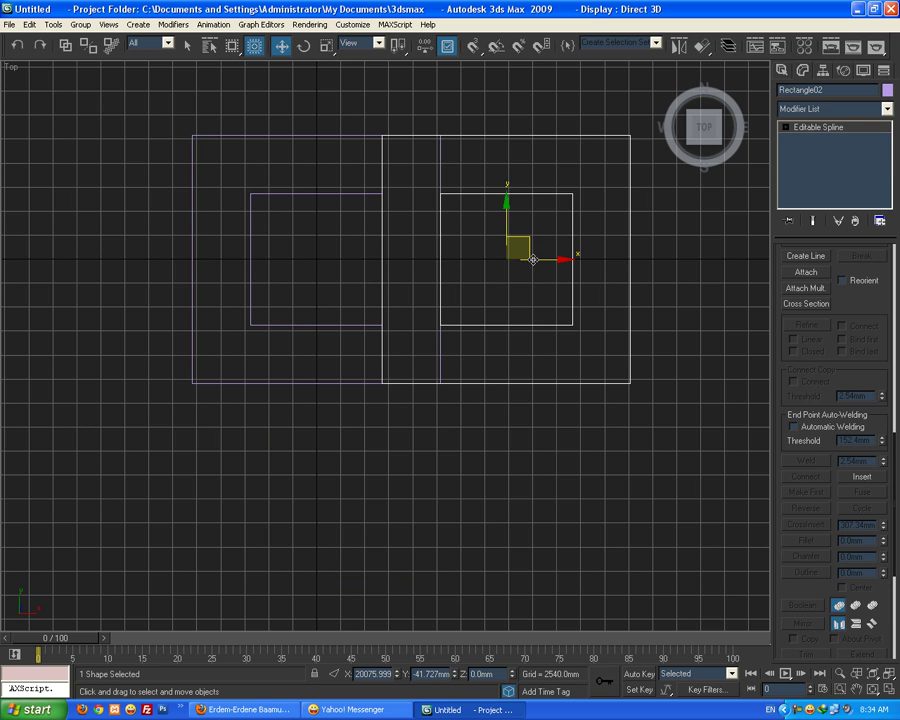
# - Try moving the copy along X, undo the move, and delete the copy
pyautogui.moveTo(530, 257); pyautogui.dragTo(620, 258)
pyautogui.hotkey('ctrl', 'z')
pyautogui.keyDown('ctrl'); pyautogui.click(314, 325); pyautogui.keyUp('ctrl')
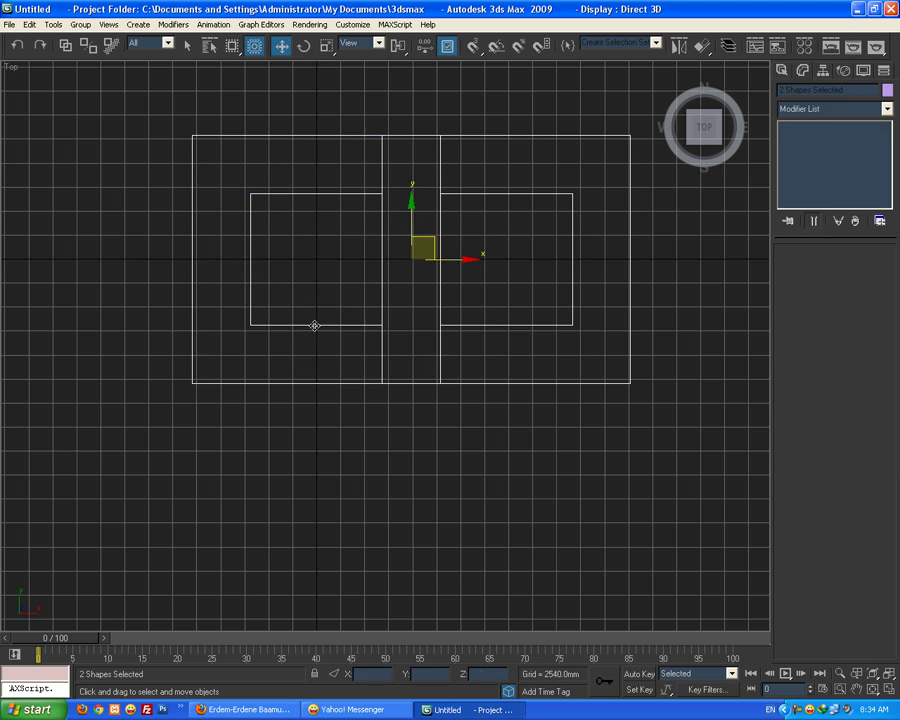
pyautogui.click(498, 325)
pyautogui.press('Delete')
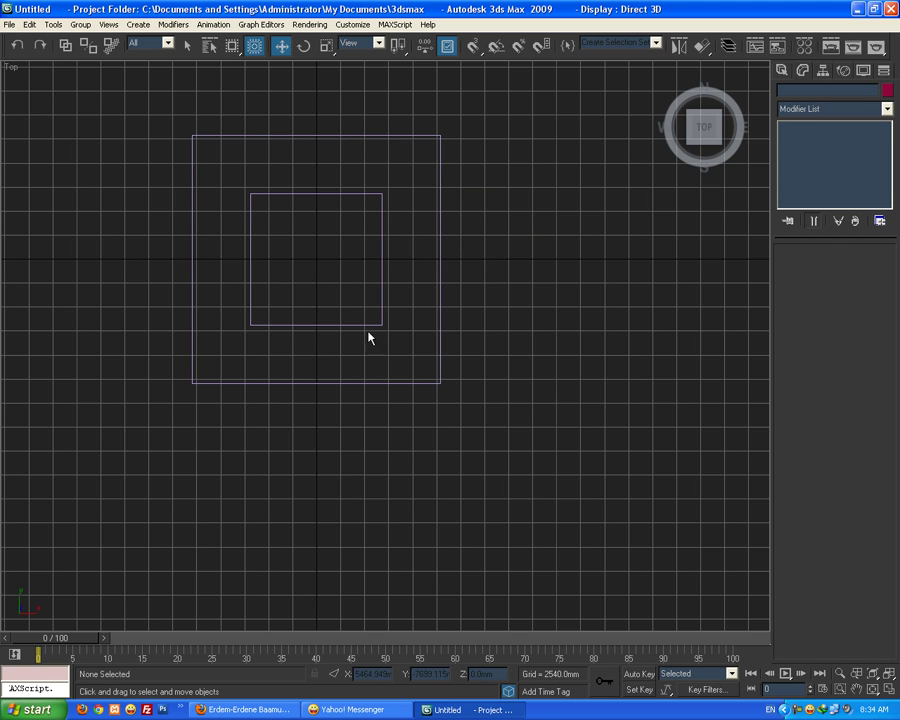
# - Clone the outlined square along X as an Instance at about X 28561 mm, beside the original
pyautogui.click(374, 325)
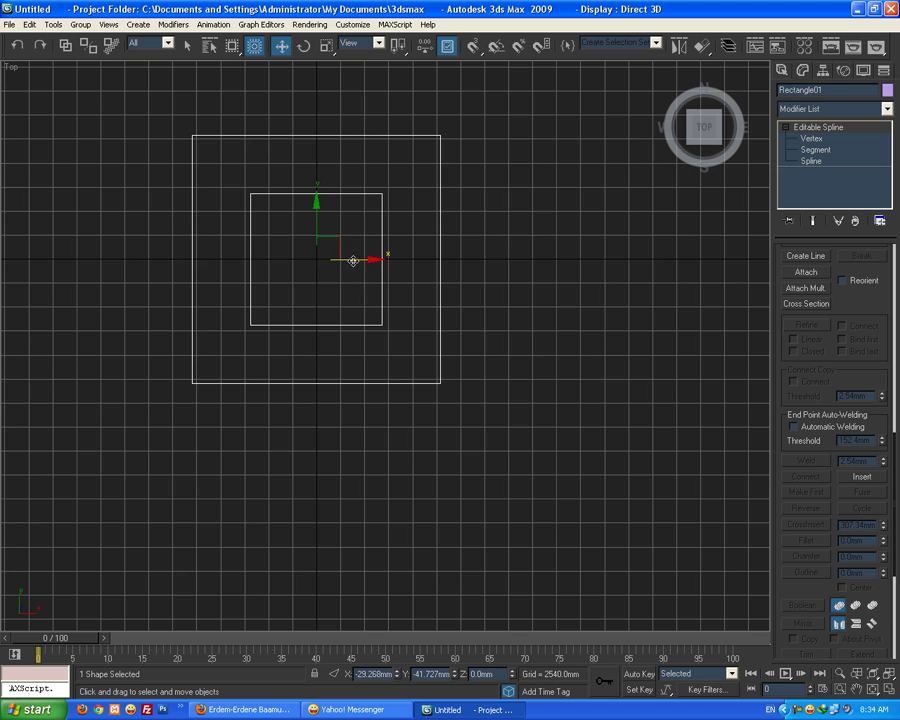
pyautogui.keyDown('shift'); pyautogui.moveTo(352, 261); pyautogui.dragTo(622, 262); pyautogui.keyUp('shift')
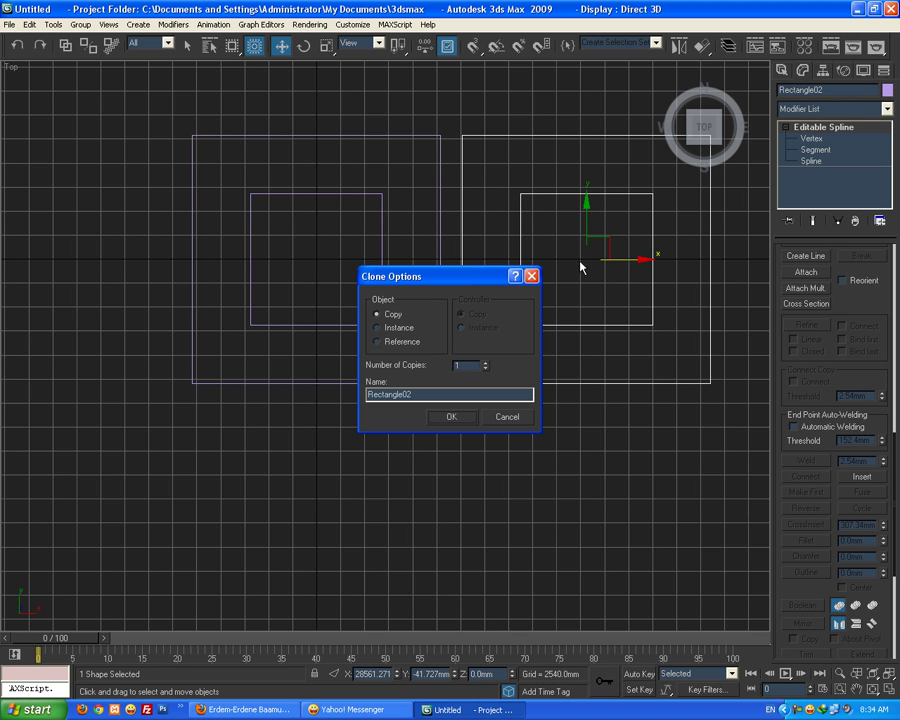
pyautogui.click(400, 328)
pyautogui.click(452, 422)
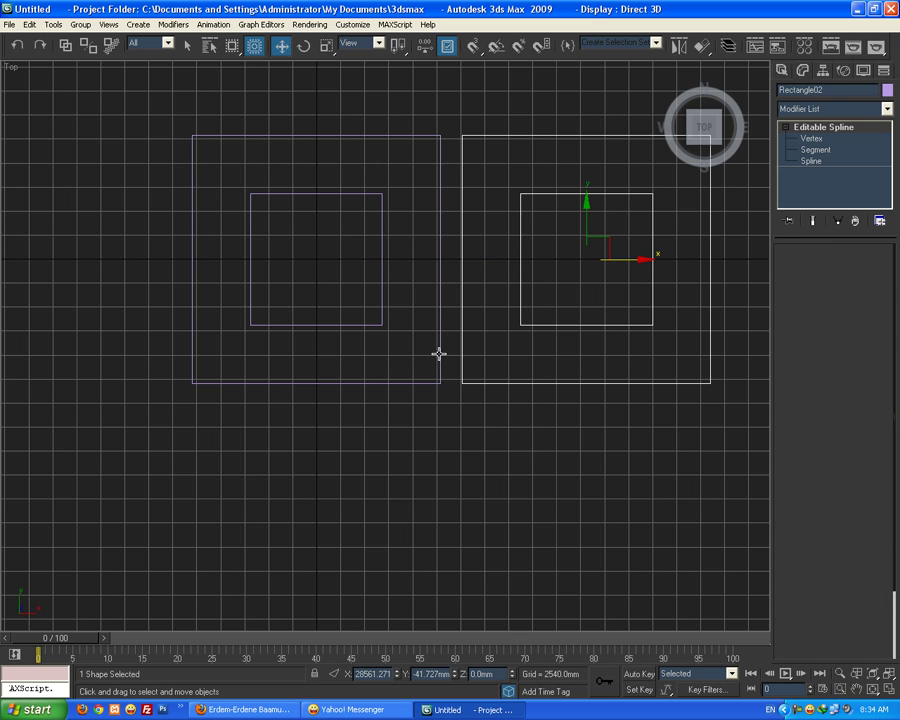
# - With both instanced shapes selected, try a 4699 mm fillet on the upper-left outer and inner corner vertices, and undo it
pyautogui.keyDown('ctrl'); pyautogui.click(439, 354); pyautogui.keyUp('ctrl')
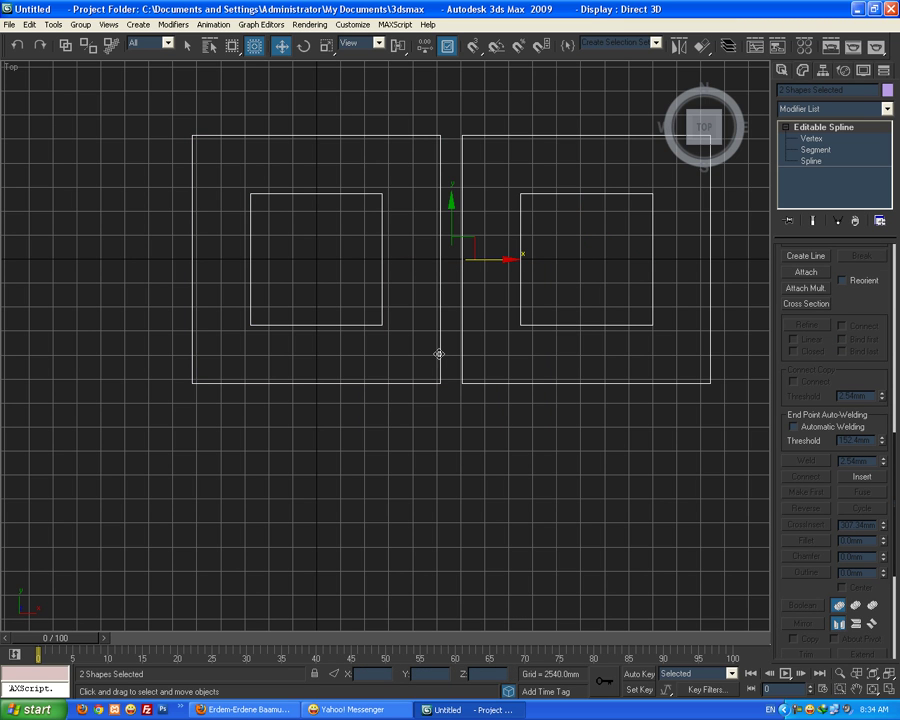
pyautogui.click(811, 138)
pyautogui.moveTo(457, 114); pyautogui.dragTo(553, 236)
pyautogui.moveTo(884, 545); pyautogui.dragTo(873, 425)
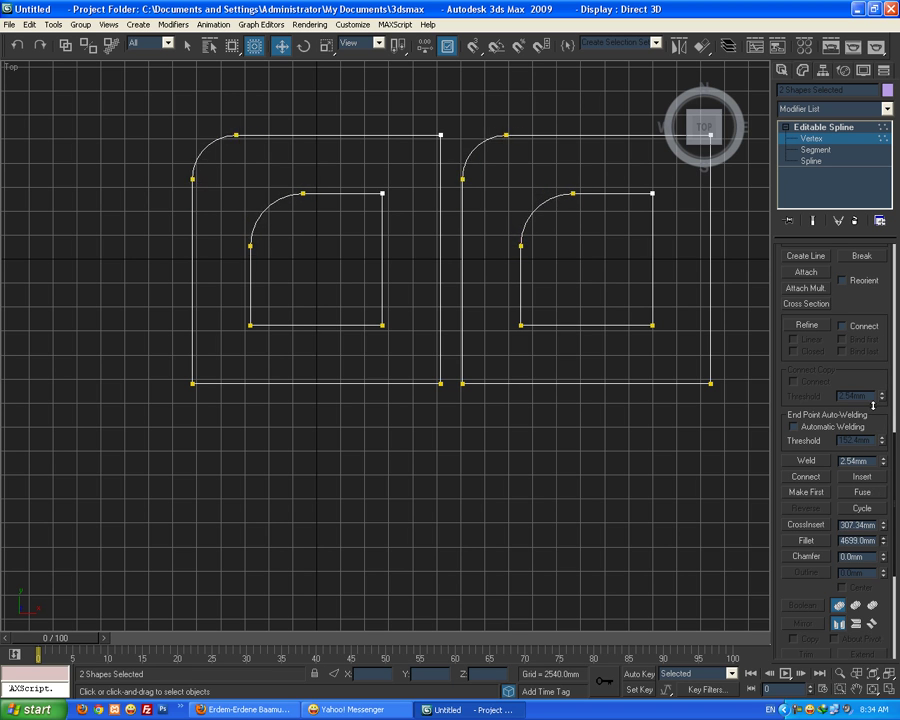
pyautogui.hotkey('ctrl', 'z')
pyautogui.click(530, 297)
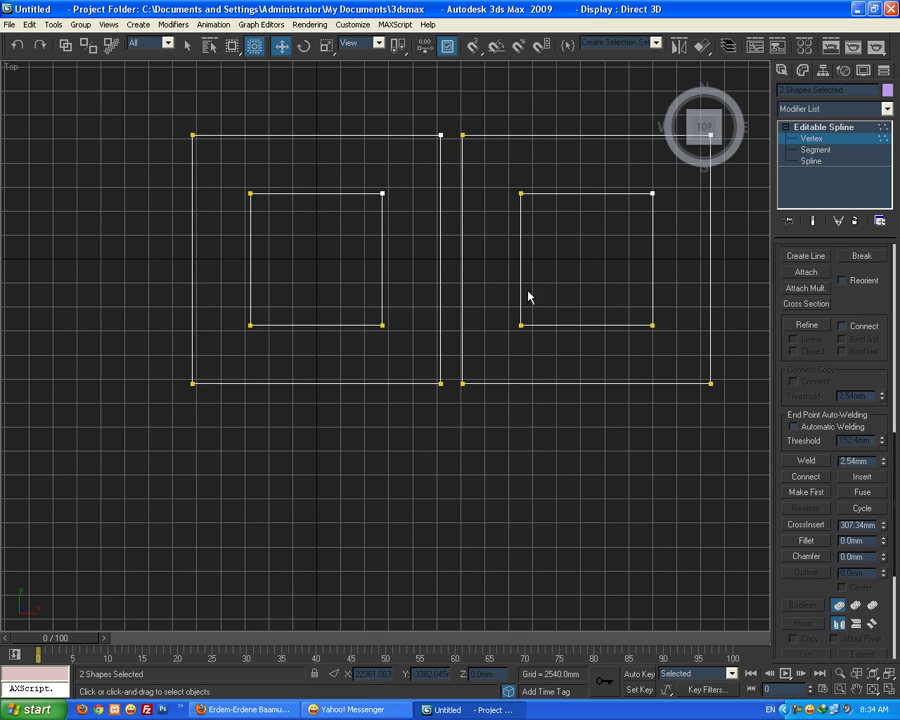
pyautogui.click(848, 127)
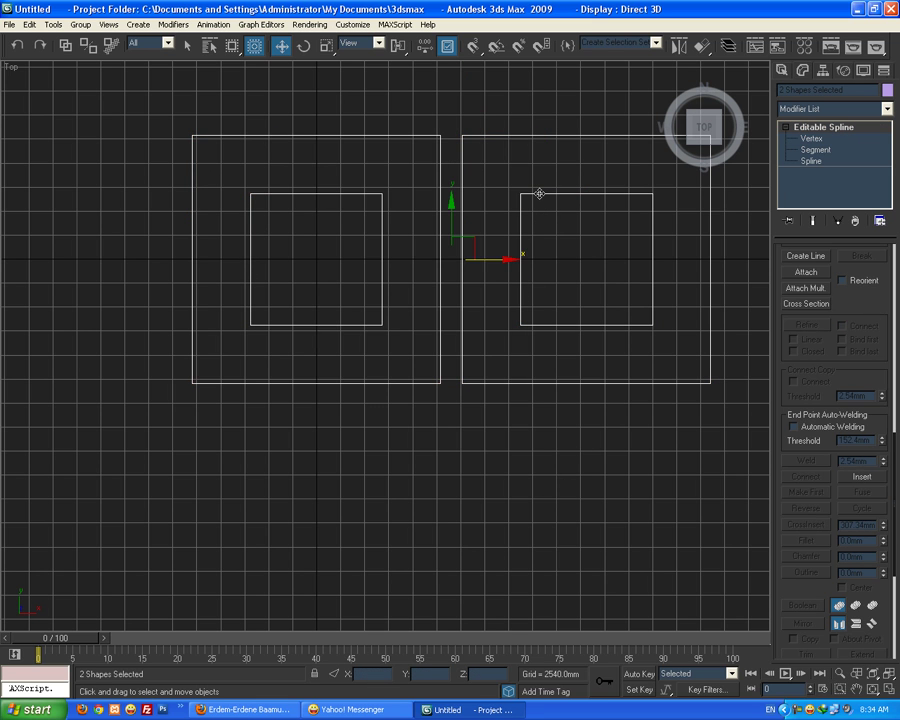
# - Try a 2387.6 mm fillet on the right instance's upper-left outer and inner corner vertices, and undo it
pyautogui.click(539, 193)
pyautogui.click(810, 138)
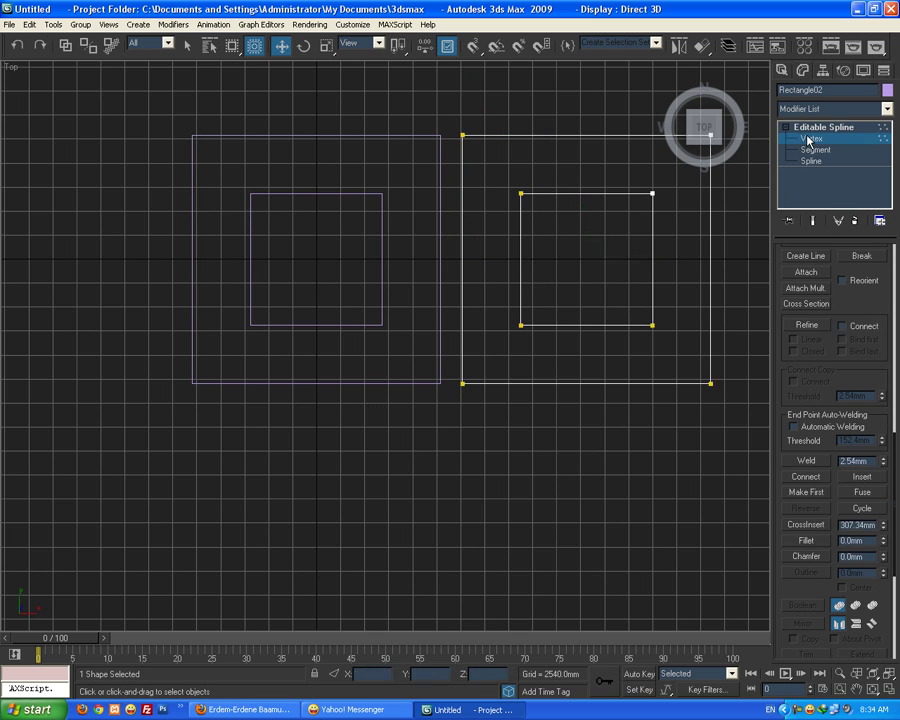
pyautogui.moveTo(452, 117); pyautogui.dragTo(575, 236)
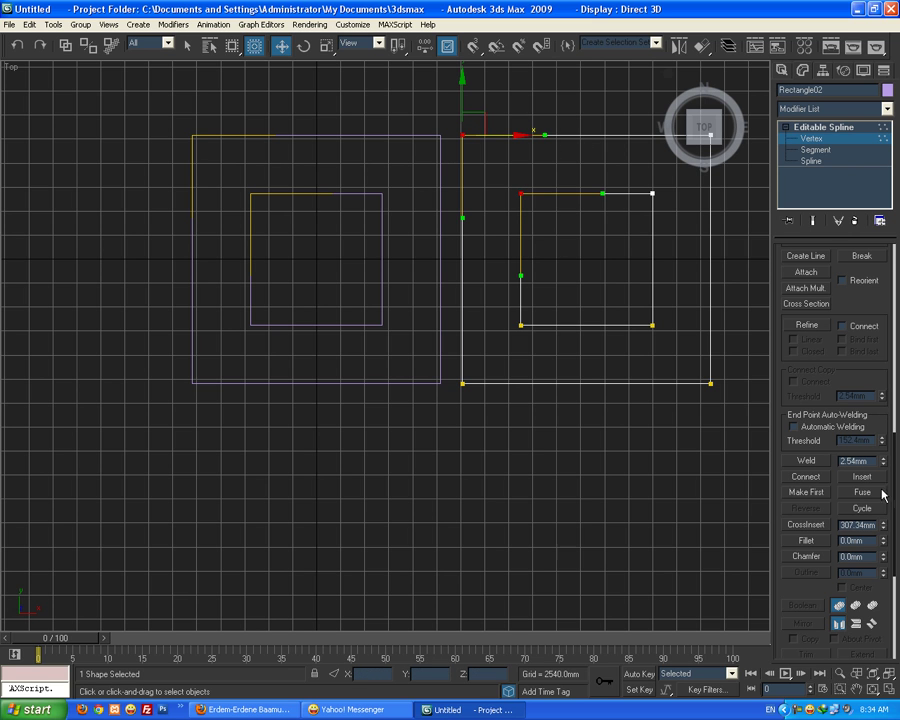
pyautogui.moveTo(884, 545); pyautogui.dragTo(884, 520)
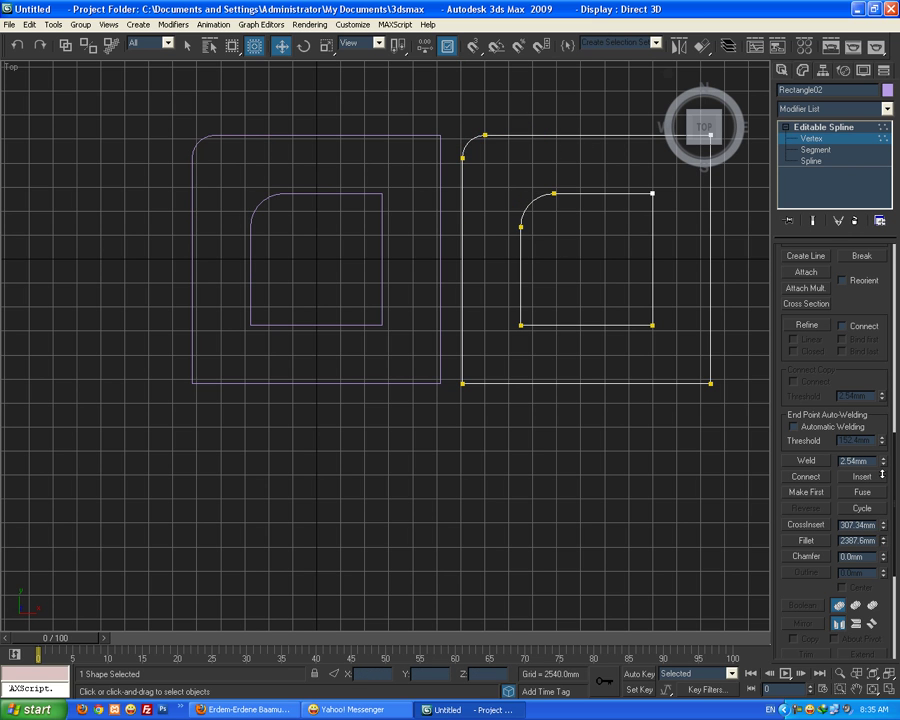
pyautogui.hotkey('ctrl', 'z')
pyautogui.press('1')
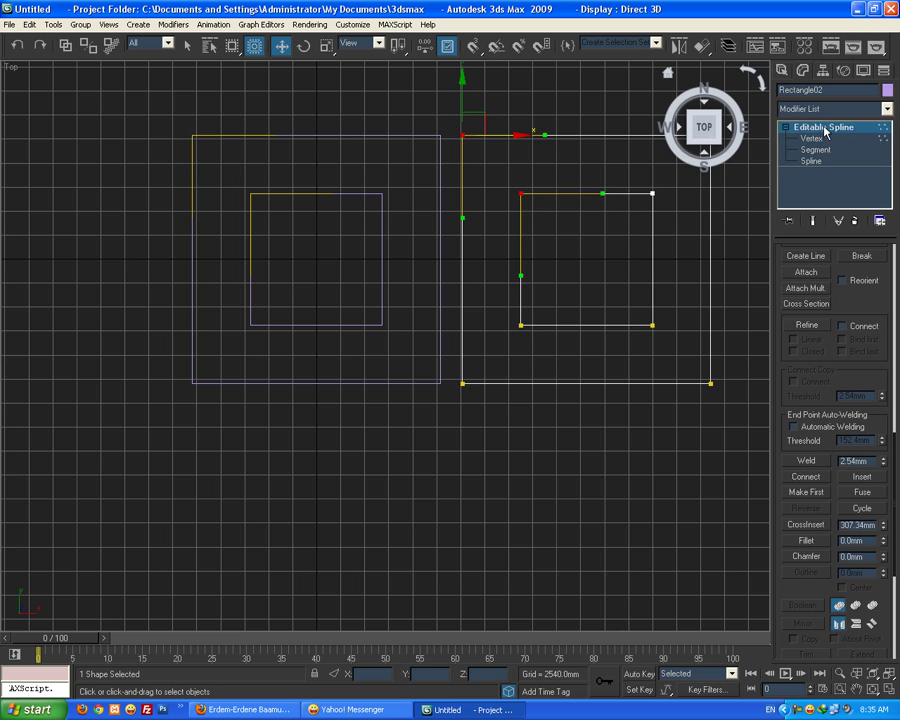
# - Delete the right-hand instance and clone the outlined square along Y as one Reference at about Y -27306 mm, below the original
pyautogui.press('Delete')
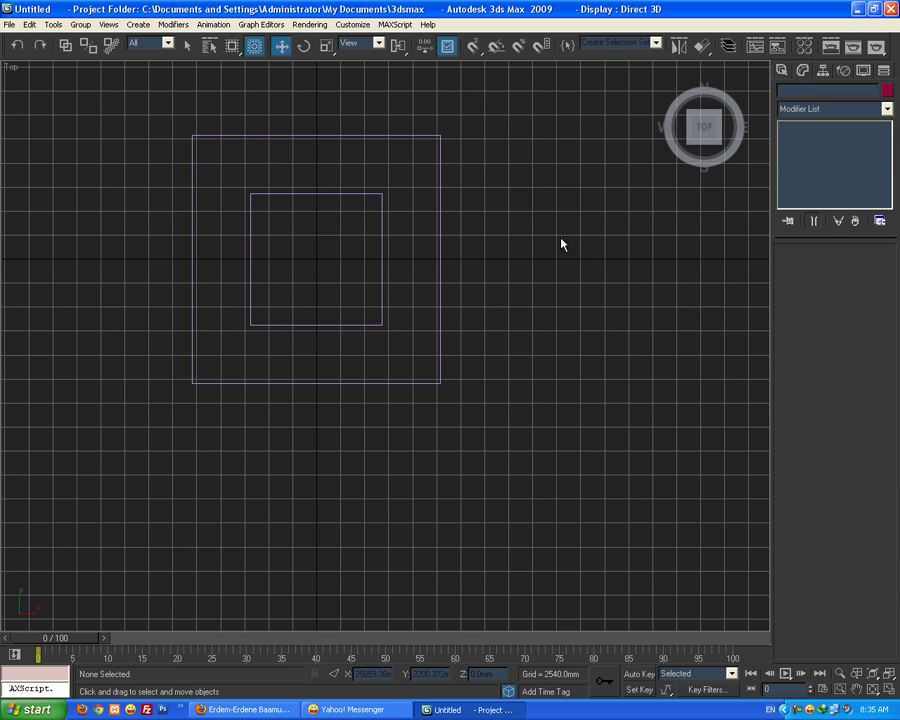
pyautogui.click(382, 303)
pyautogui.moveTo(382, 299); pyautogui.dragTo(409, 201, button='middle')
pyautogui.keyDown('shift'); pyautogui.moveTo(341, 128); pyautogui.dragTo(342, 390); pyautogui.keyUp('shift')
pyautogui.click(378, 342)
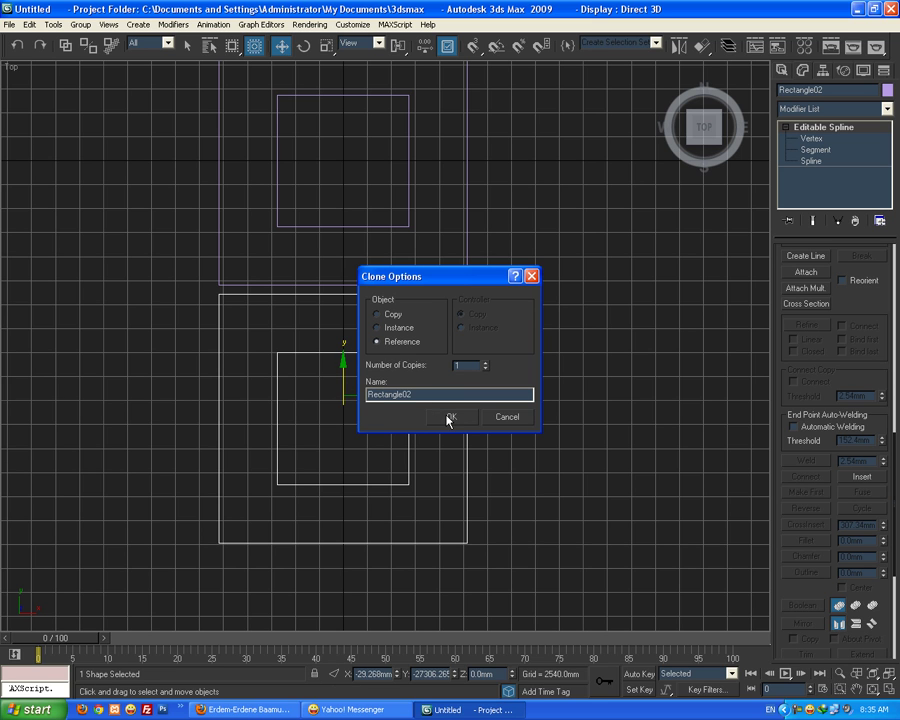
pyautogui.click(447, 419)
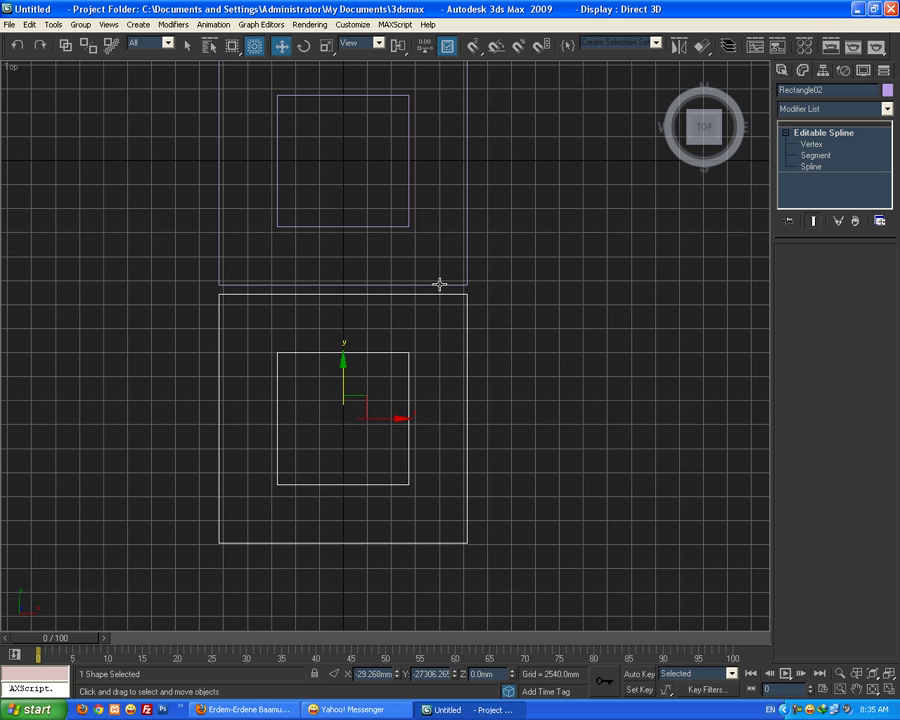
# - With the original and its reference both selected, try filleting vertices on the left side of the outer squares, and undo it
pyautogui.keyDown('ctrl'); pyautogui.click(439, 285); pyautogui.keyUp('ctrl')
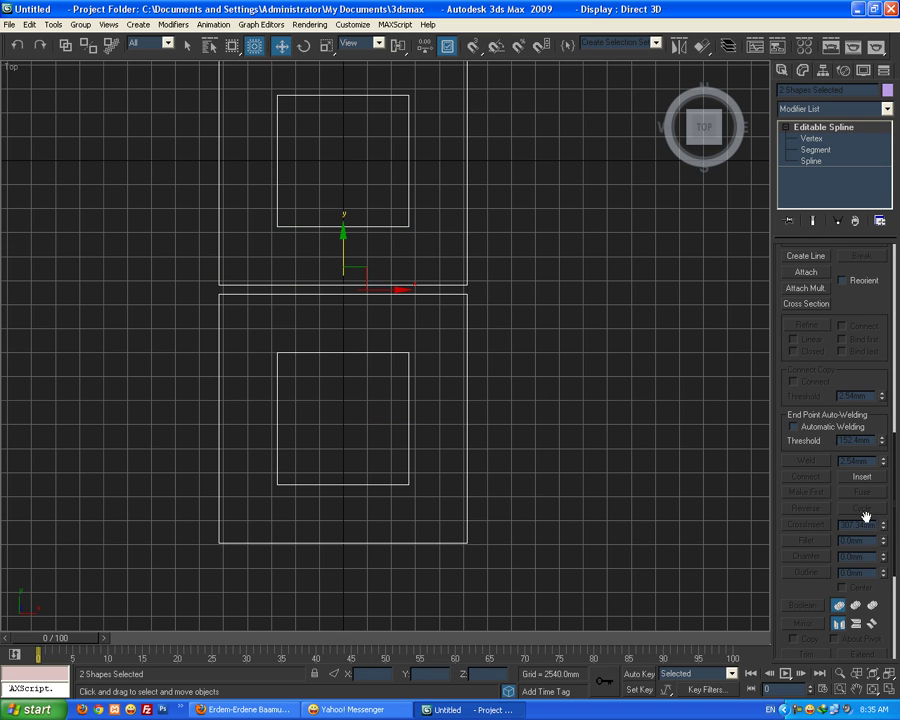
pyautogui.click(806, 139)
pyautogui.moveTo(186, 282); pyautogui.dragTo(211, 297)
pyautogui.click(217, 296)
pyautogui.moveTo(888, 545); pyautogui.dragTo(884, 518)
pyautogui.moveTo(470, 364); pyautogui.dragTo(470, 461, button='middle')
pyautogui.hotkey('ctrl', 'z')
# - Try filleting the inner upper-right corner vertices of both shapes, undo it, and clear the selection
pyautogui.moveTo(388, 432); pyautogui.dragTo(442, 516)
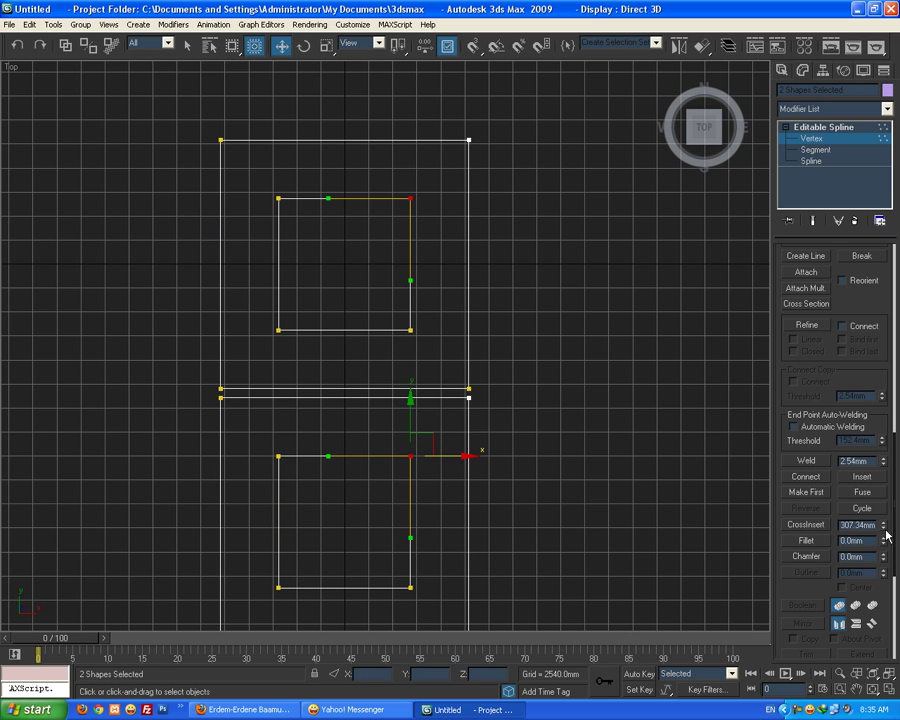
pyautogui.moveTo(884, 541); pyautogui.dragTo(884, 522)
pyautogui.hotkey('ctrl', 'z')
pyautogui.click(862, 139)
pyautogui.click(540, 321)
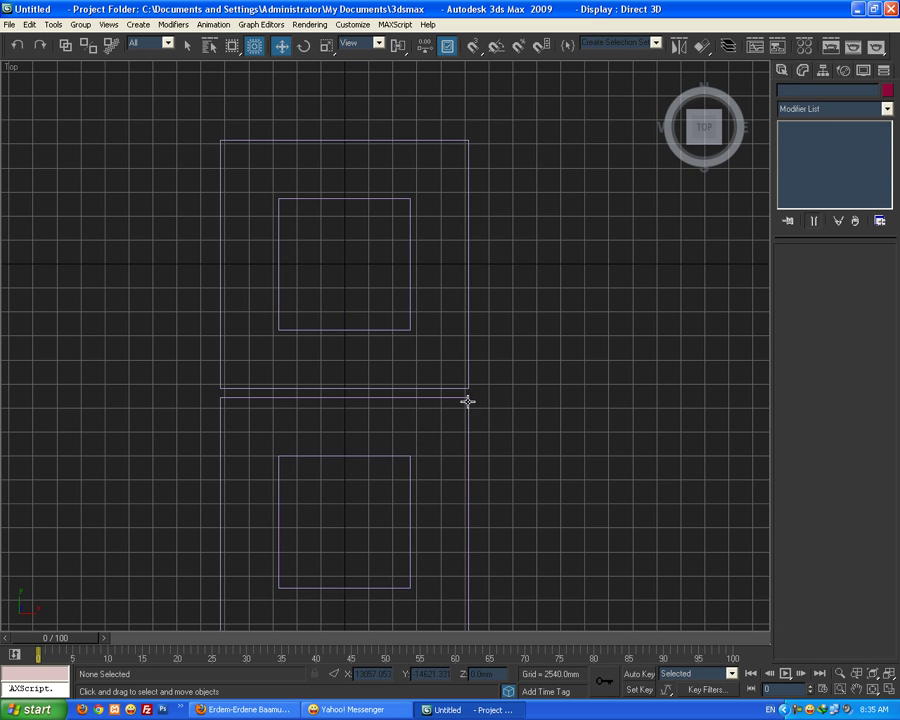
# - With only the lower reference selected, try filleting its inner upper-right corner vertex, undo it, and leave vertex editing
pyautogui.click(466, 402)
pyautogui.click(811, 144)
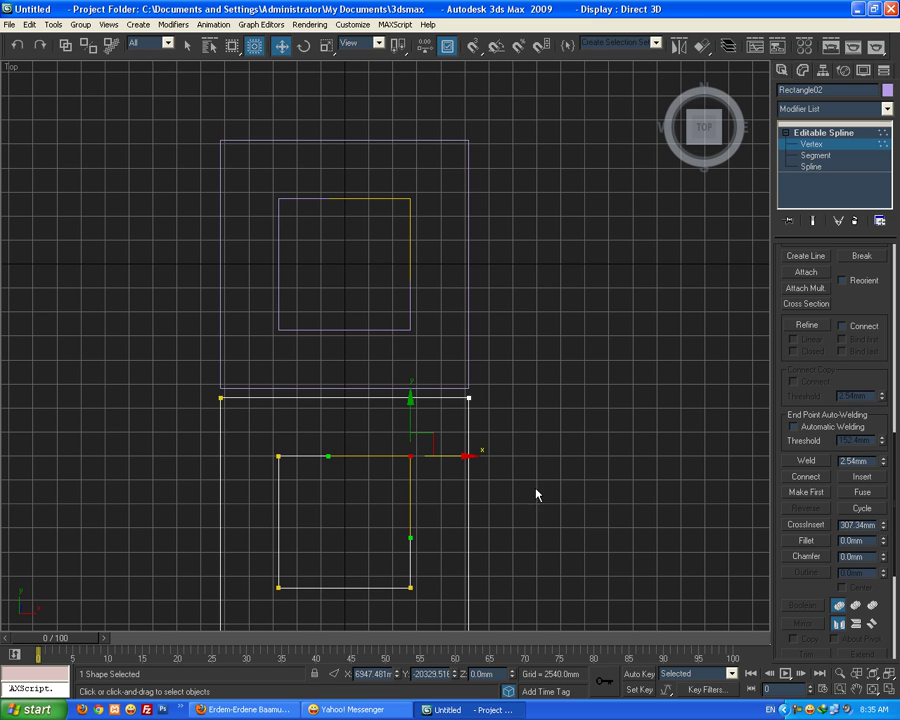
pyautogui.moveTo(884, 541); pyautogui.dragTo(883, 479)
pyautogui.hotkey('ctrl', 'z')
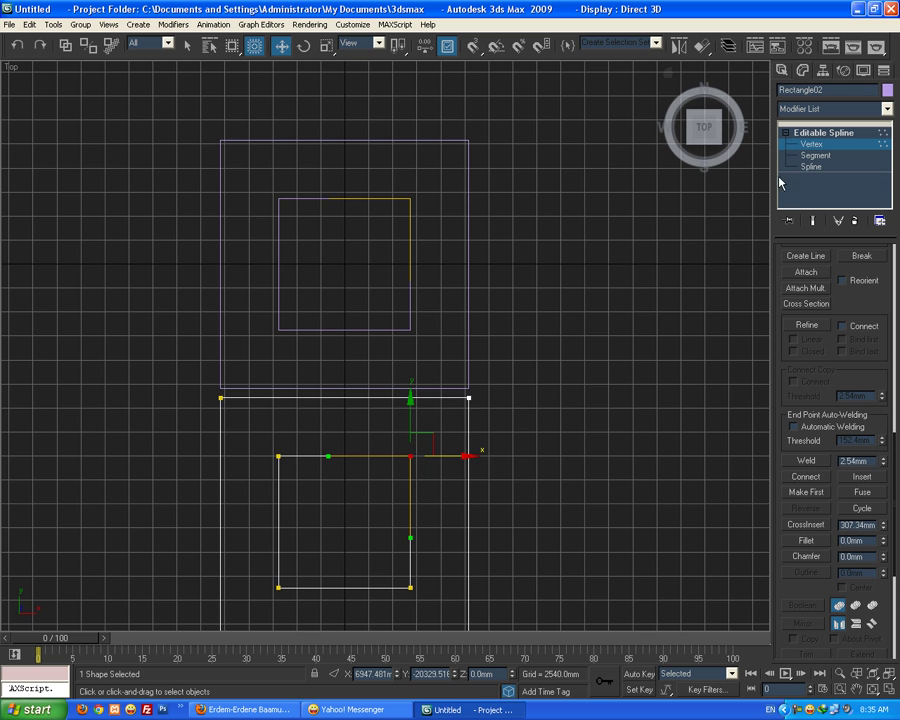
pyautogui.click(813, 134)
# - Delete the reference and clone the outlined square along Y as an independent Copy at about Y -20058 mm, overlapping the original
pyautogui.click(390, 275)
pyautogui.scroll(-5, 385, 305)
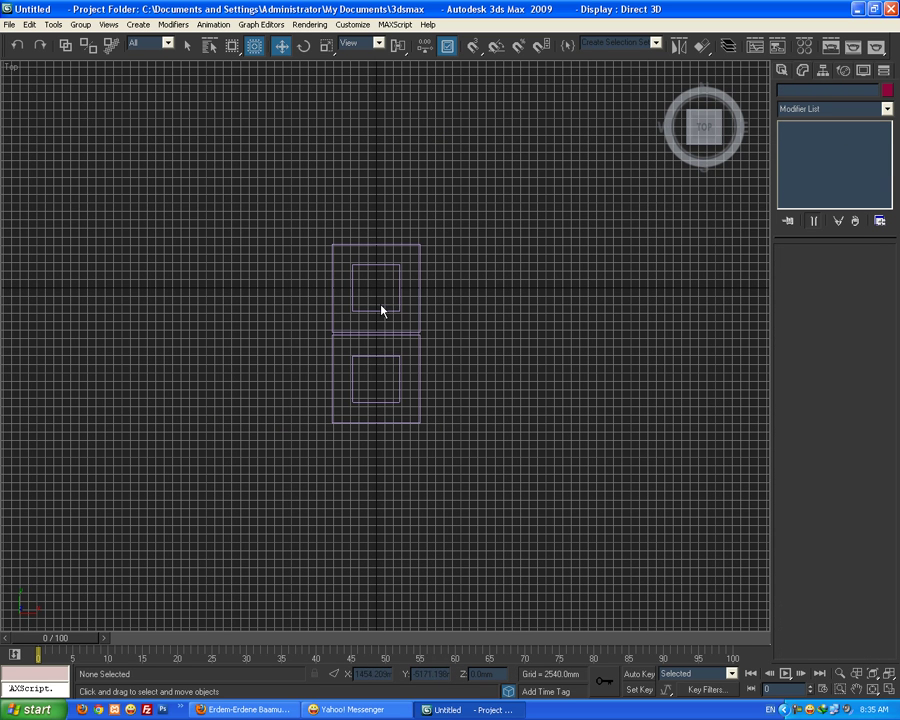
pyautogui.click(389, 335)
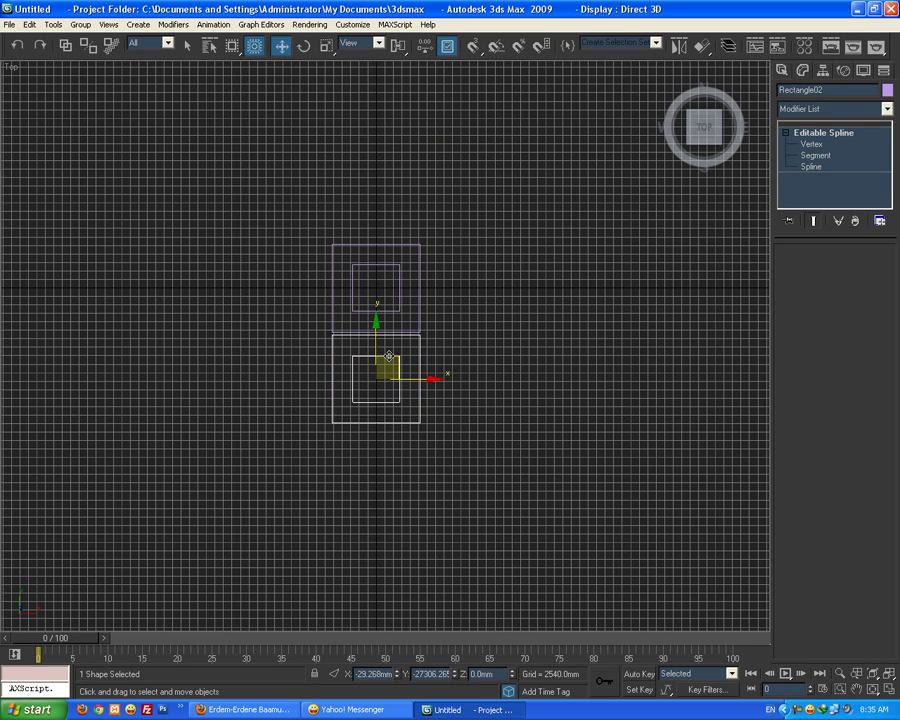
pyautogui.press('Delete')
pyautogui.click(381, 264)
pyautogui.keyDown('shift'); pyautogui.moveTo(376, 275); pyautogui.dragTo(380, 319); pyautogui.keyUp('shift')
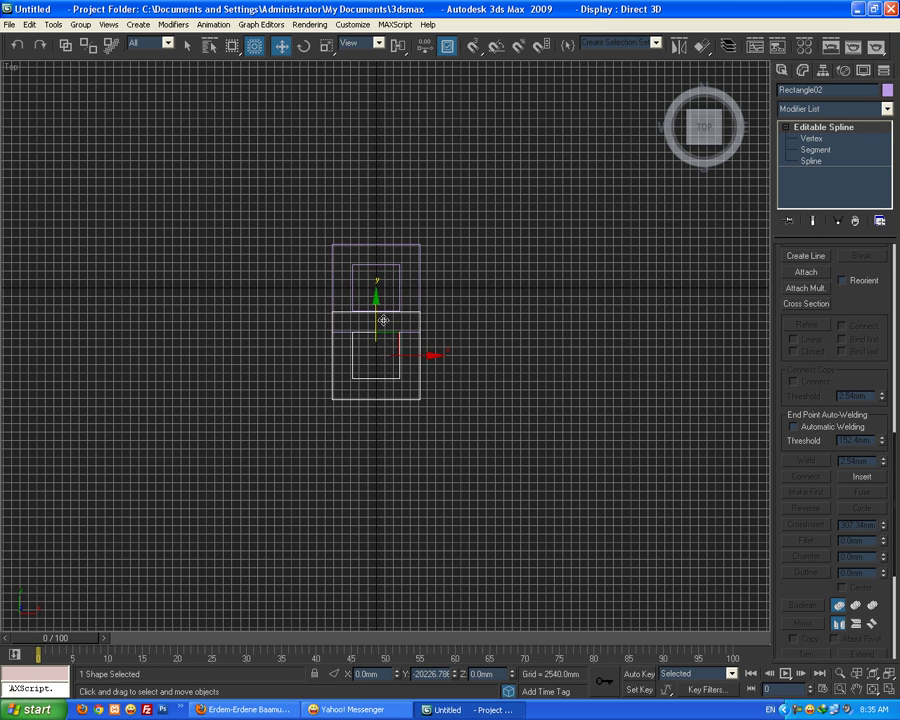
pyautogui.keyDown('shift'); pyautogui.moveTo(386, 318); pyautogui.dragTo(387, 322); pyautogui.keyUp('shift')
pyautogui.click(451, 416)
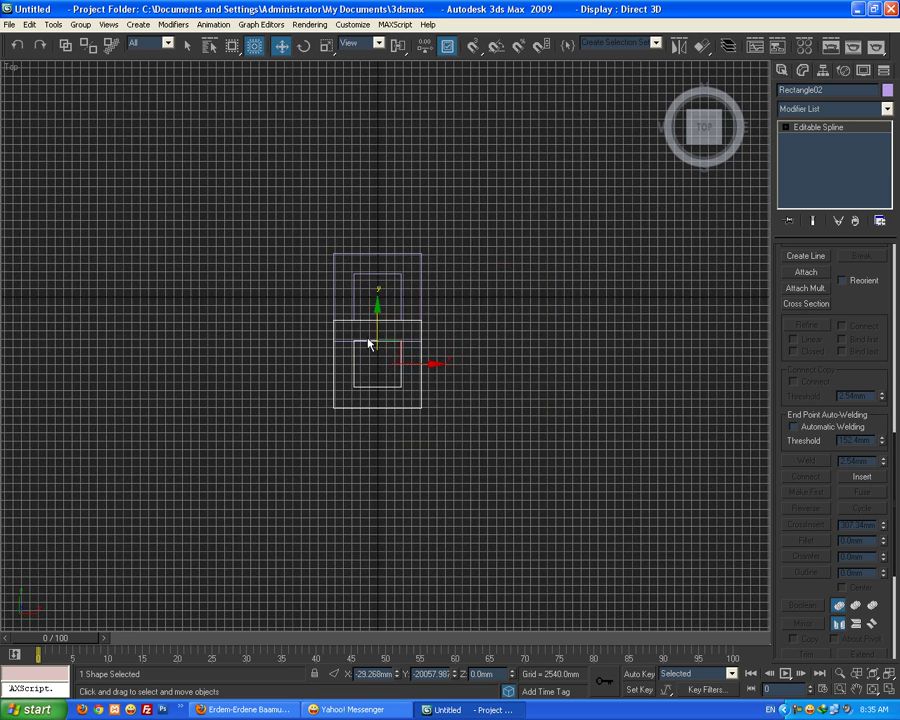
# - Move the copy along X and adjust it until its outer upper-left corner meets the original's inner lower-right corner
pyautogui.scroll(4, 402, 374)
pyautogui.moveTo(403, 380); pyautogui.dragTo(537, 371)
pyautogui.moveTo(502, 338); pyautogui.dragTo(504, 338)
pyautogui.moveTo(537, 383); pyautogui.dragTo(534, 381)
# - Clone the original outlined square along X as one Copy at about X 40223 mm, on the other side of the middle square
pyautogui.click(454, 266)
pyautogui.moveTo(454, 266); pyautogui.dragTo(232, 280, button='middle')
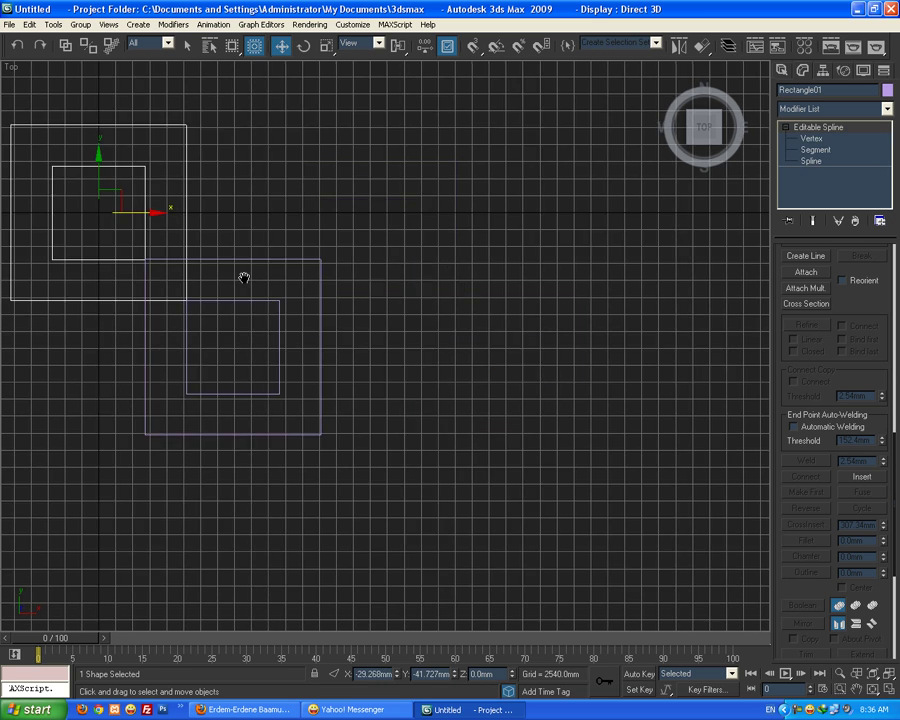
pyautogui.moveTo(152, 218)
pyautogui.keyDown('shift'); pyautogui.mouseDown()
pyautogui.moveTo(421, 213)
pyautogui.moveTo(411, 215)
pyautogui.mouseUp(); pyautogui.keyUp('shift')
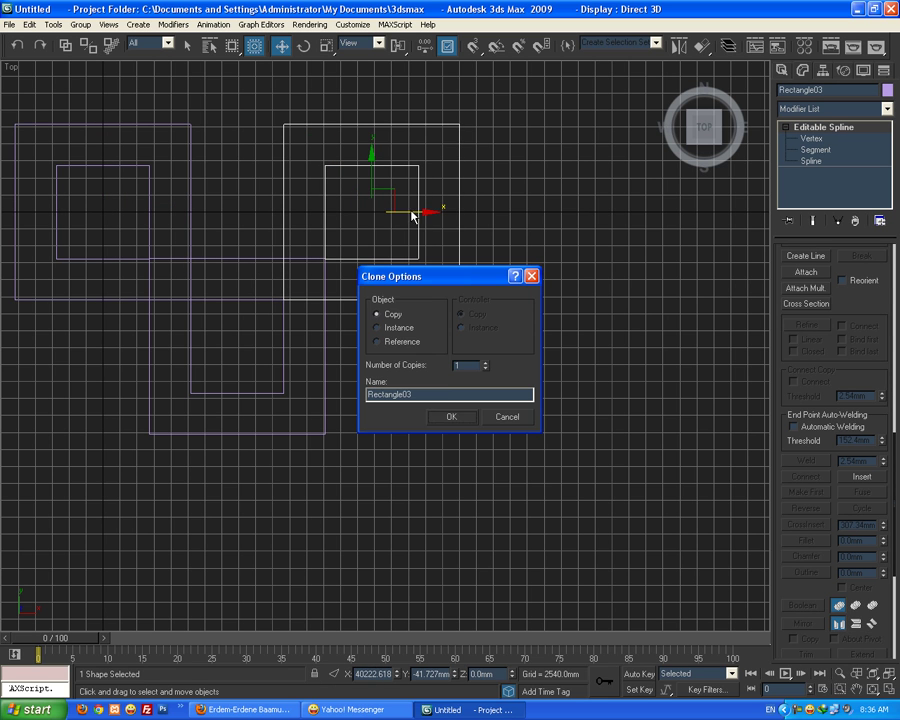
pyautogui.click(449, 418)
# - Clone the upper-right outlined square along Y as a Copy at about Y -40283 mm to form the lower-right square
pyautogui.moveTo(343, 300); pyautogui.dragTo(433, 255, button='middle')
pyautogui.moveTo(458, 131)
pyautogui.keyDown('shift'); pyautogui.mouseDown()
pyautogui.moveTo(466, 327)
pyautogui.moveTo(492, 432)
pyautogui.moveTo(492, 397)
pyautogui.mouseUp(); pyautogui.keyUp('shift')
pyautogui.click(452, 417)
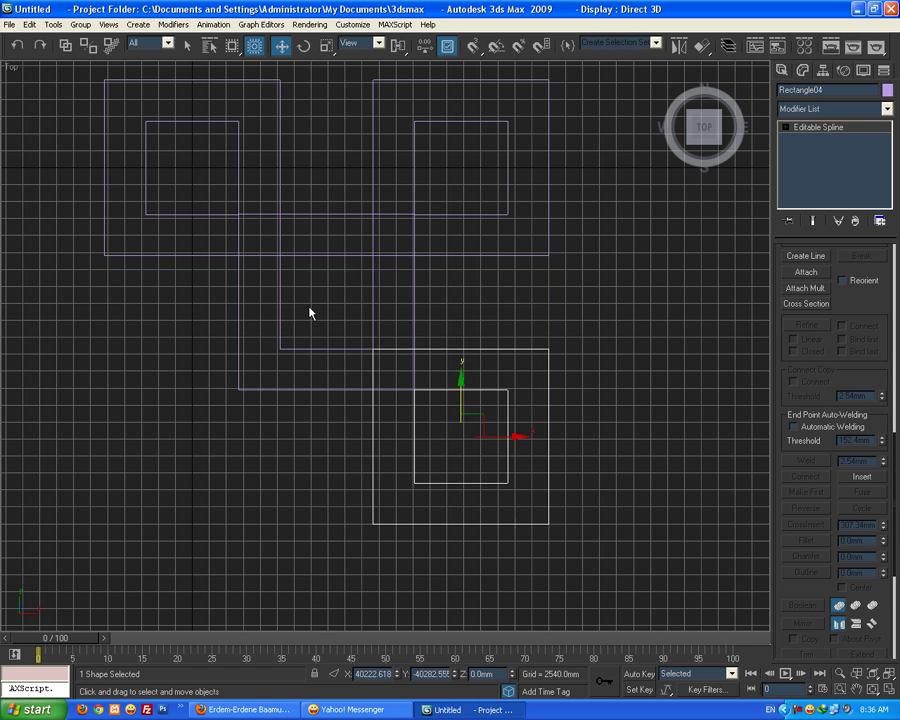
# - Clone the original upper-left outlined square along Y as one Copy at about Y -40269 mm to form the lower-left square
pyautogui.moveTo(206, 251); pyautogui.dragTo(281, 225, button='middle')
pyautogui.click(271, 230)
pyautogui.scroll(-2, 290, 210)
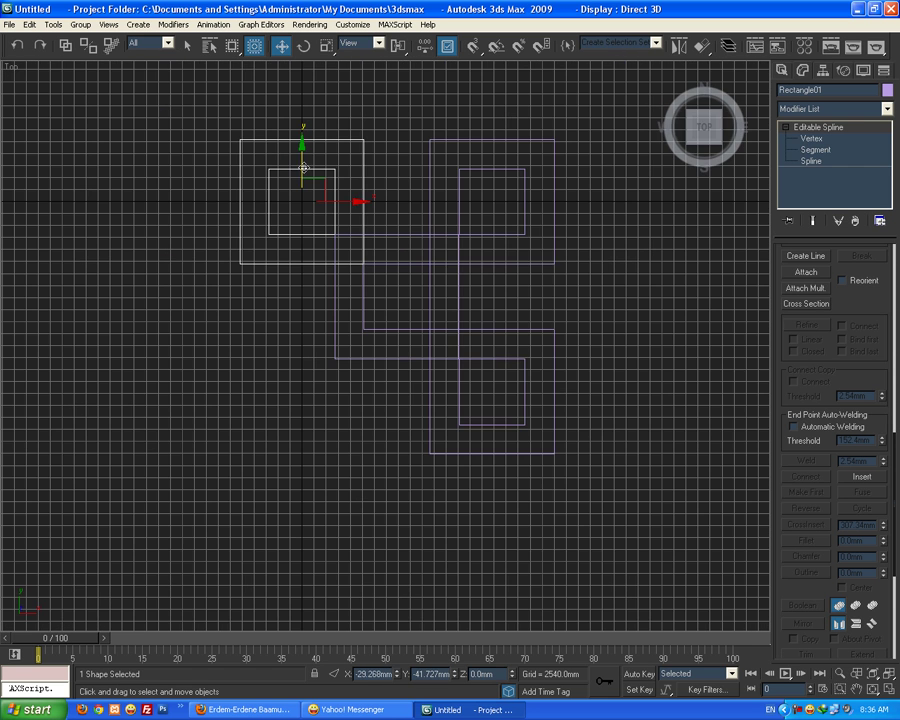
pyautogui.moveTo(299, 147)
pyautogui.keyDown('shift'); pyautogui.mouseDown()
pyautogui.moveTo(314, 358)
pyautogui.moveTo(323, 339)
pyautogui.mouseUp(); pyautogui.keyUp('shift')
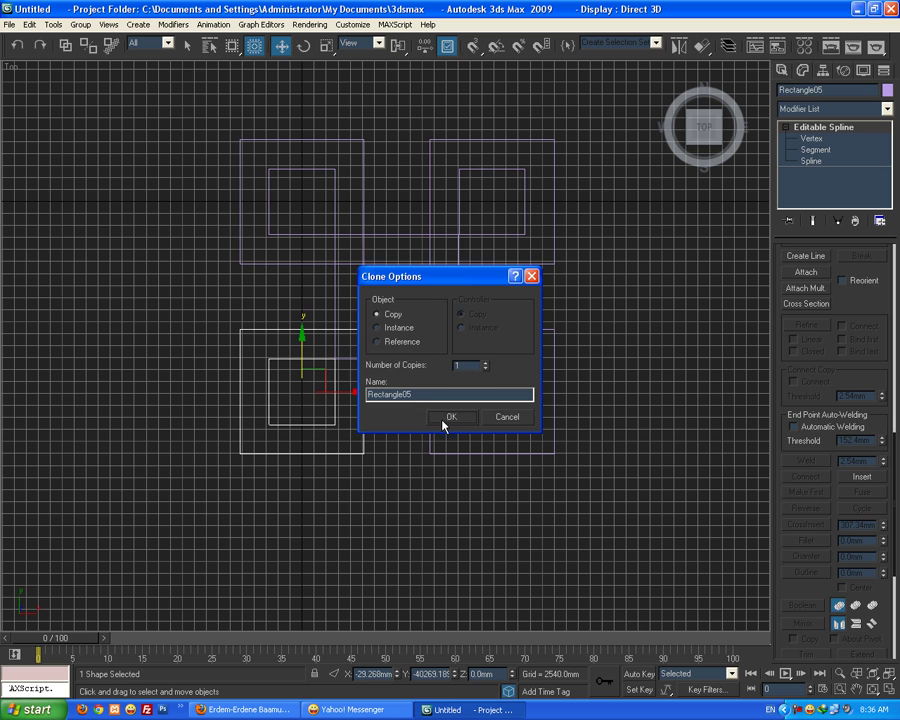
pyautogui.press('Return')
# - Switch to the four-viewport layout and review the five overlapping outlined squares by selecting them together
pyautogui.hotkey('alt', 'w')
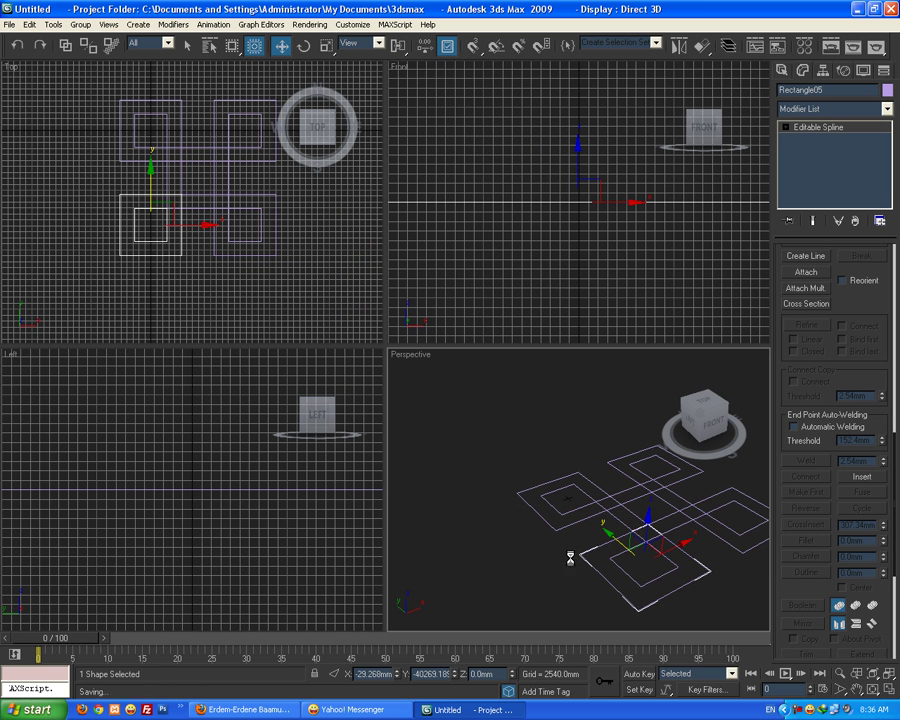
pyautogui.moveTo(573, 566); pyautogui.dragTo(425, 556, button='middle')
pyautogui.click(155, 217)
pyautogui.scroll(5, 160, 218)
pyautogui.scroll(-4, 165, 163)
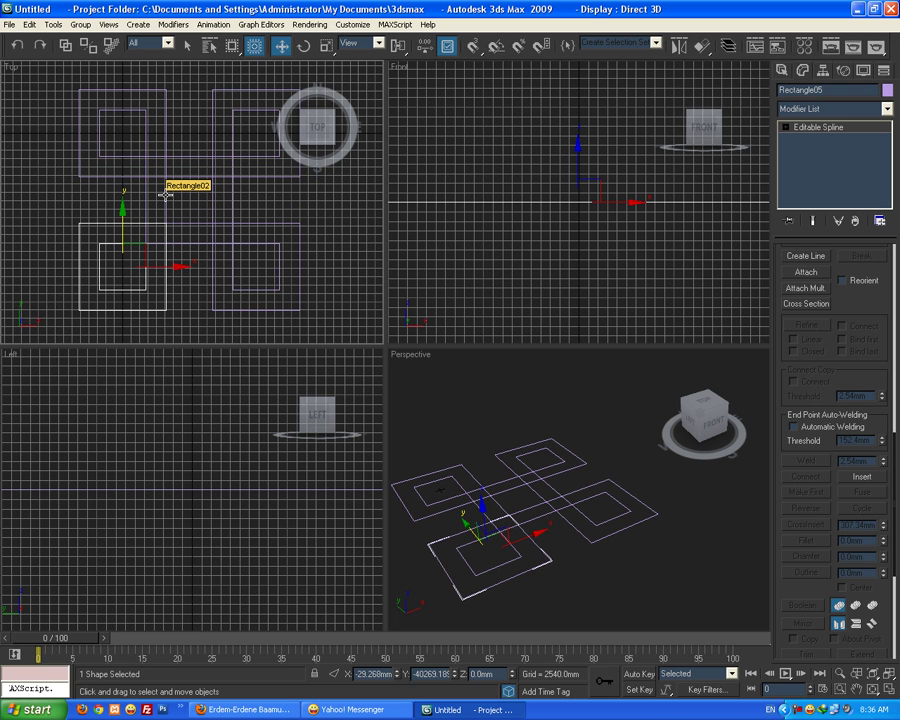
pyautogui.keyDown('ctrl'); pyautogui.click(166, 195); pyautogui.keyUp('ctrl')
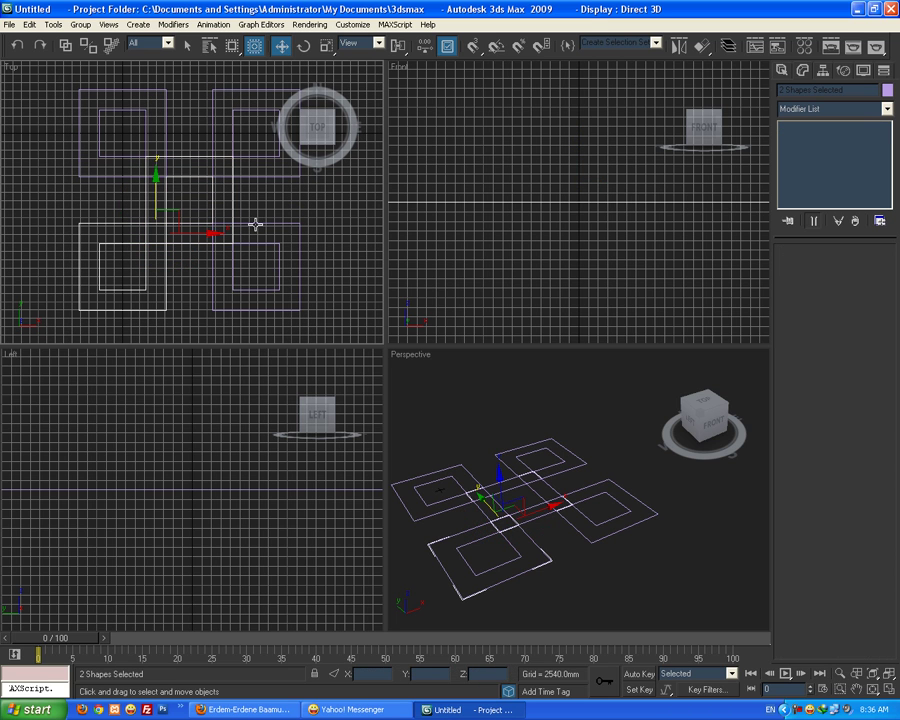
pyautogui.keyDown('ctrl'); pyautogui.click(254, 222); pyautogui.keyUp('ctrl')
pyautogui.keyDown('ctrl'); pyautogui.click(251, 177); pyautogui.keyUp('ctrl')
pyautogui.keyDown('ctrl'); pyautogui.click(114, 176); pyautogui.keyUp('ctrl')
pyautogui.click(205, 205)
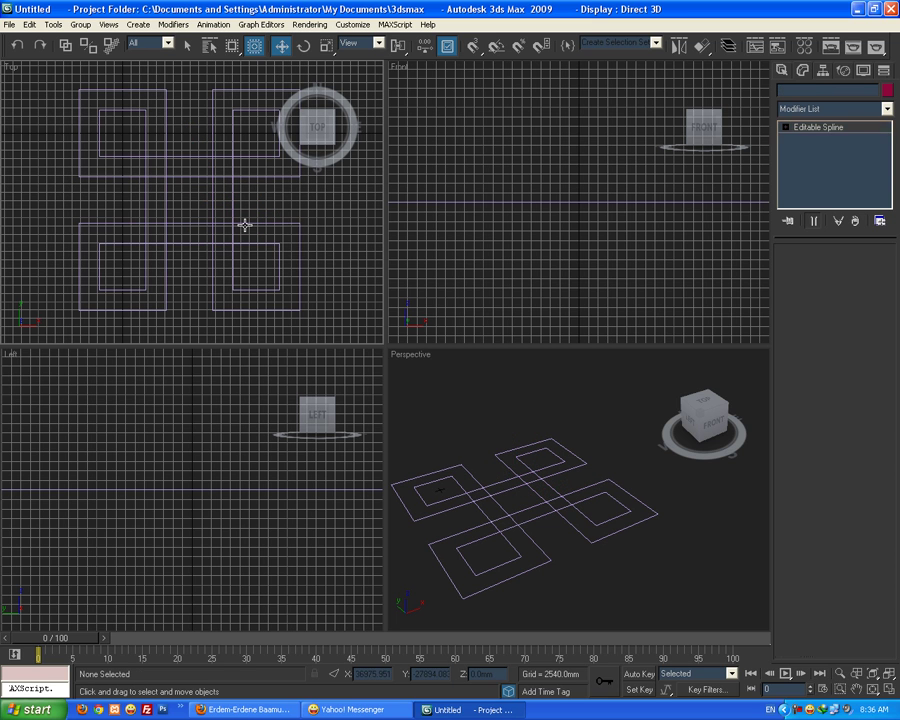
# - Try a Union Boolean with both splines of the lower-right outlined square selected, and leave spline editing
pyautogui.click(234, 222)
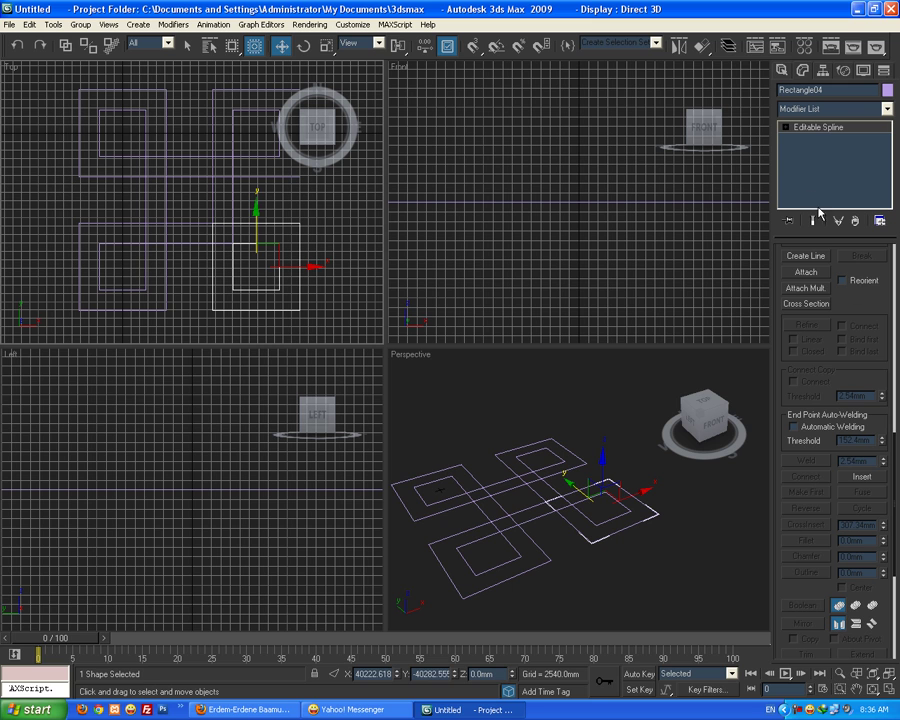
pyautogui.click(785, 127)
pyautogui.click(811, 161)
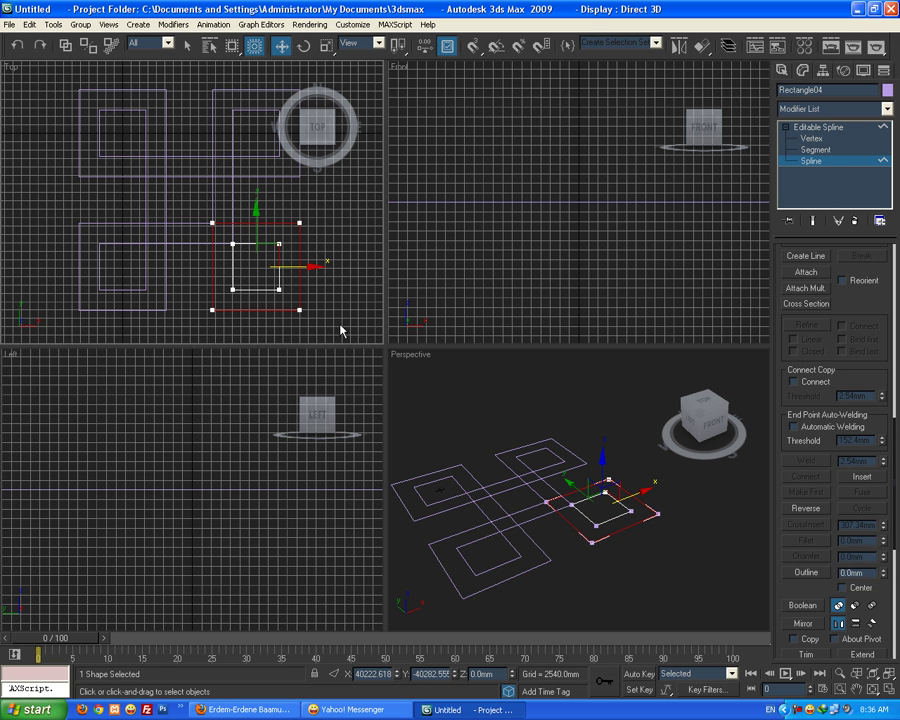
pyautogui.click(722, 290)
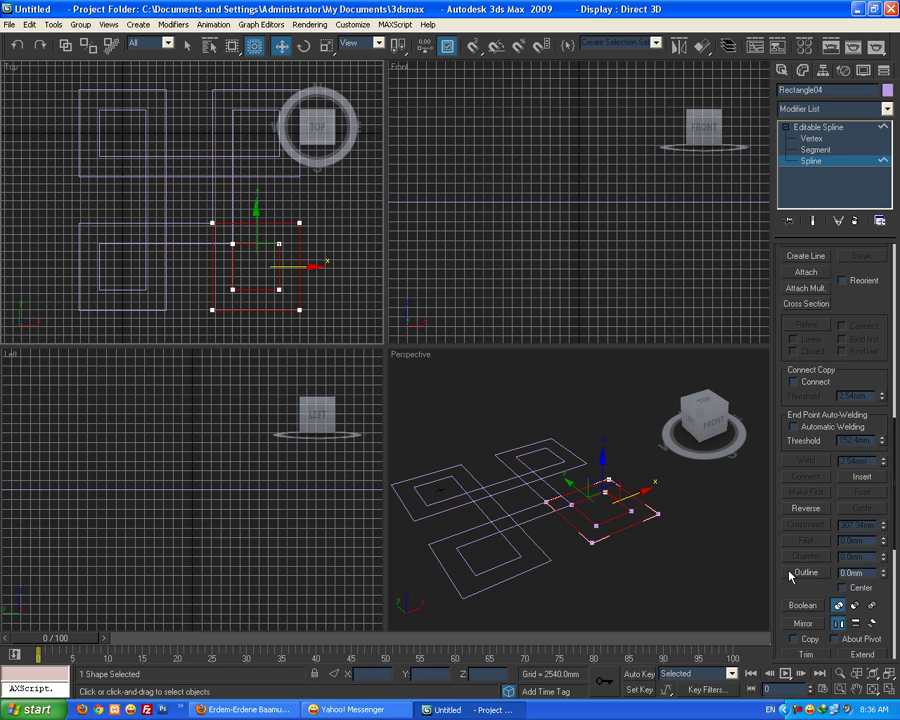
pyautogui.click(801, 605)
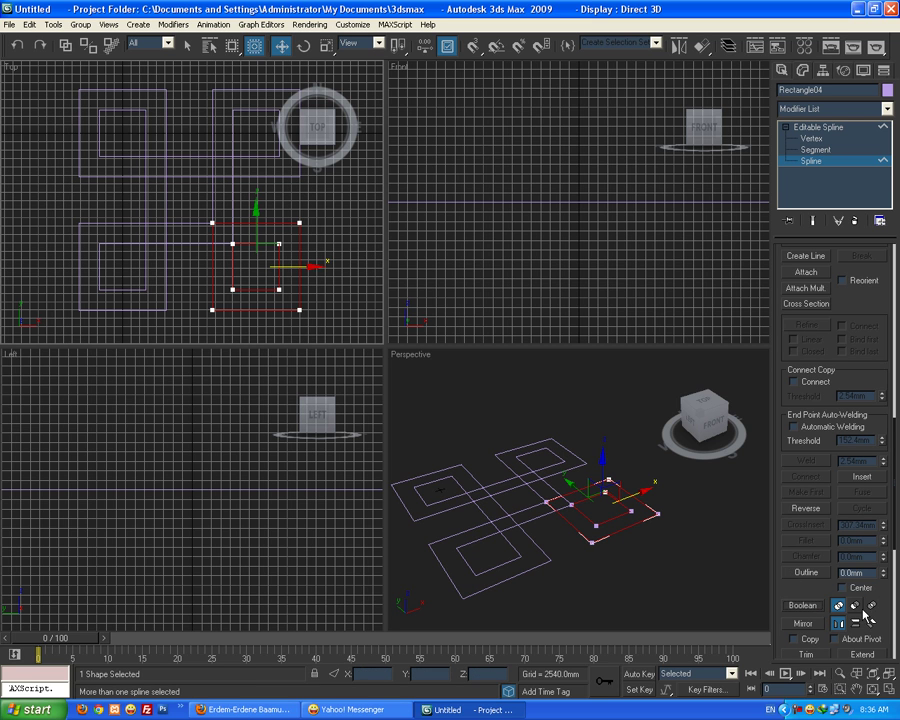
pyautogui.click(802, 605)
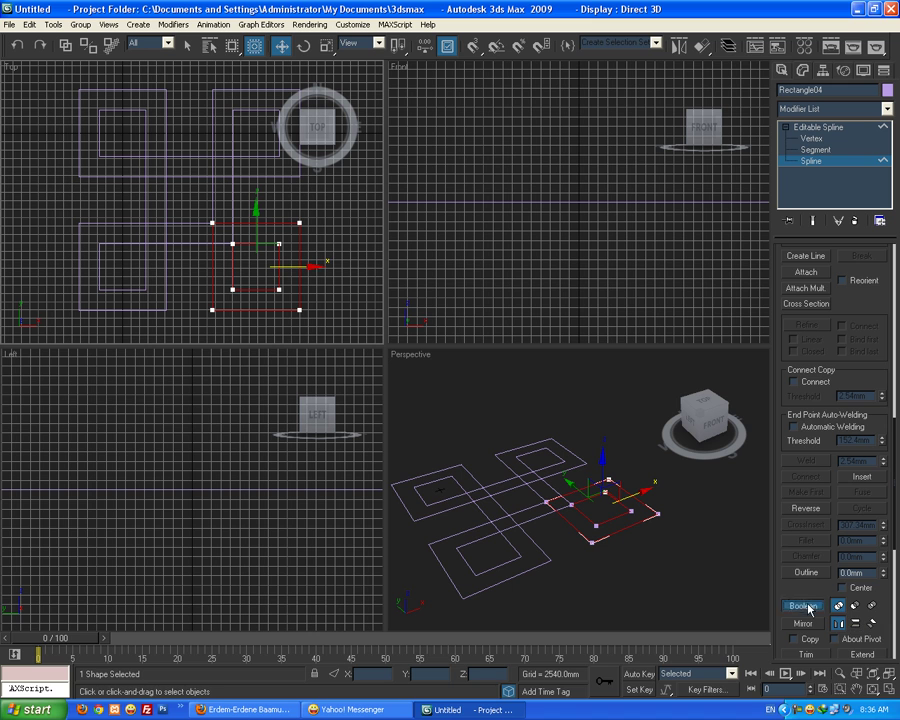
pyautogui.click(818, 127)
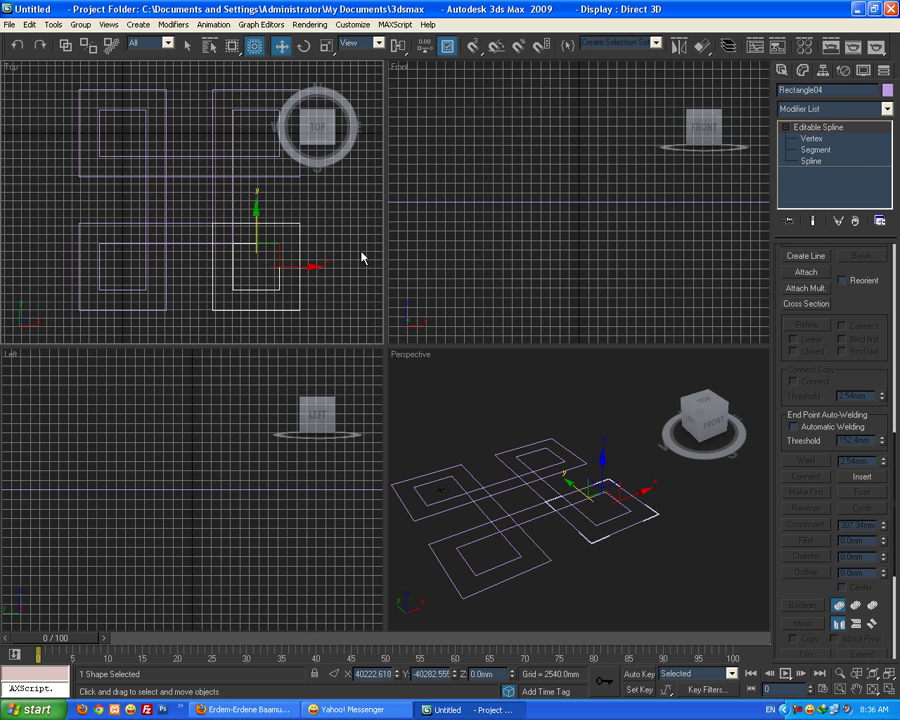
# - Select the five outlined squares one after another, starting with the lower-right one, and clear the selection
pyautogui.click(362, 258)
pyautogui.click(278, 259)
pyautogui.moveTo(320, 274); pyautogui.dragTo(320, 289, button='middle')
pyautogui.keyDown('ctrl'); pyautogui.click(233, 225); pyautogui.keyUp('ctrl')
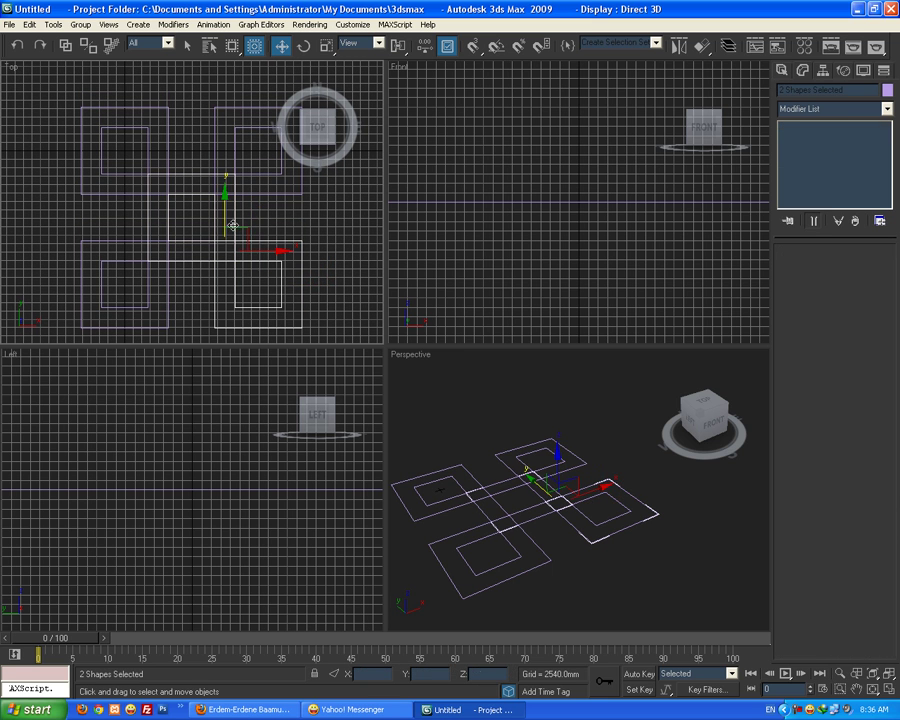
pyautogui.keyDown('ctrl'); pyautogui.click(258, 194); pyautogui.keyUp('ctrl')
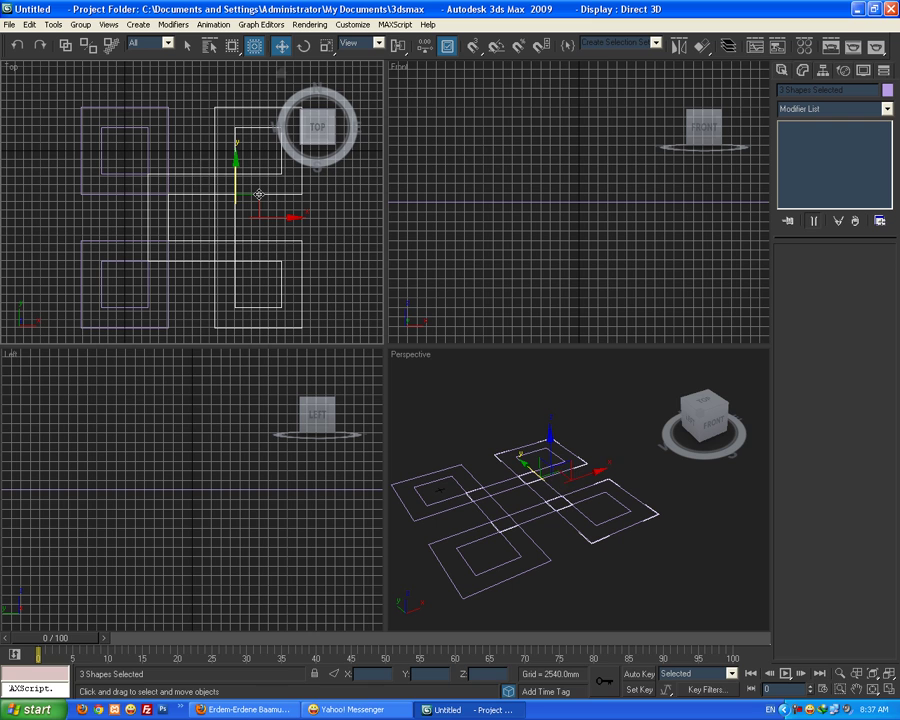
pyautogui.keyDown('ctrl'); pyautogui.click(168, 136); pyautogui.keyUp('ctrl')
pyautogui.keyDown('ctrl'); pyautogui.click(167, 279); pyautogui.keyUp('ctrl')
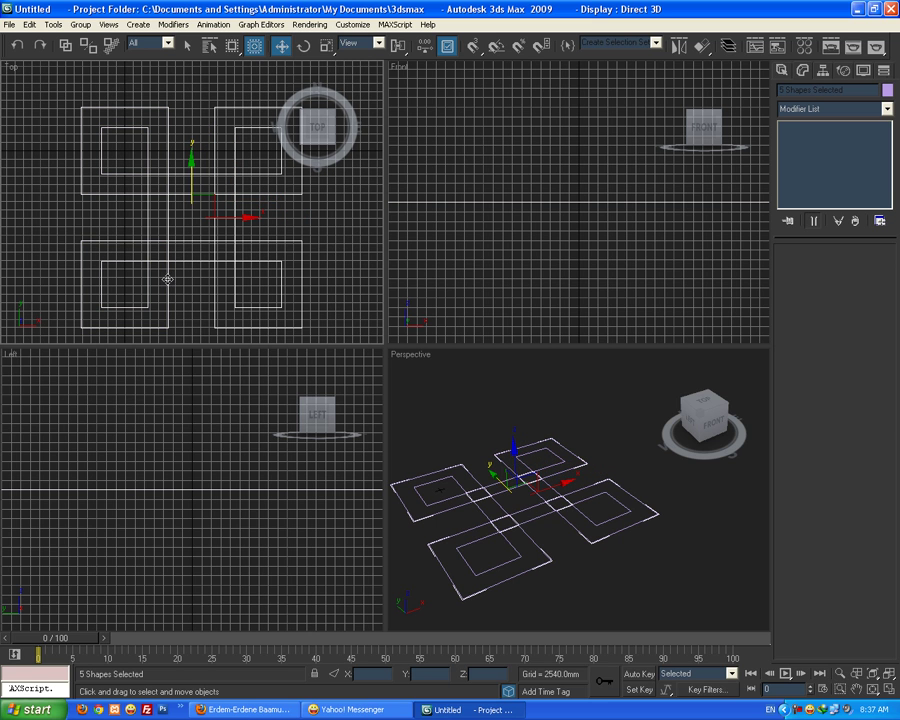
pyautogui.click(306, 251)
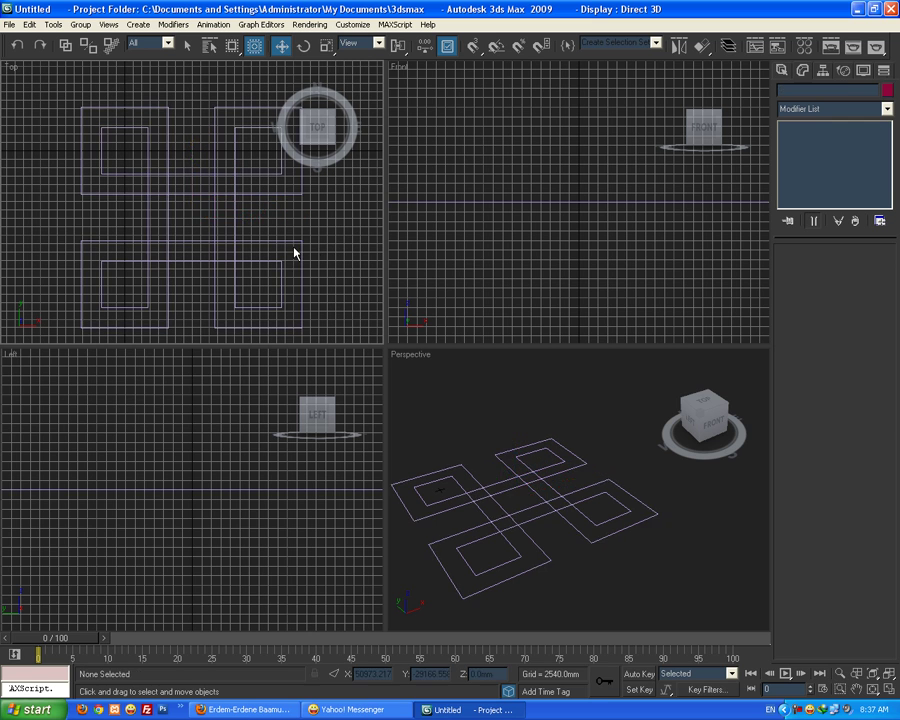
# - Attach the centre, lower-left, upper-left and upper-right outlined squares to the lower-right outlined square
pyautogui.click(293, 242)
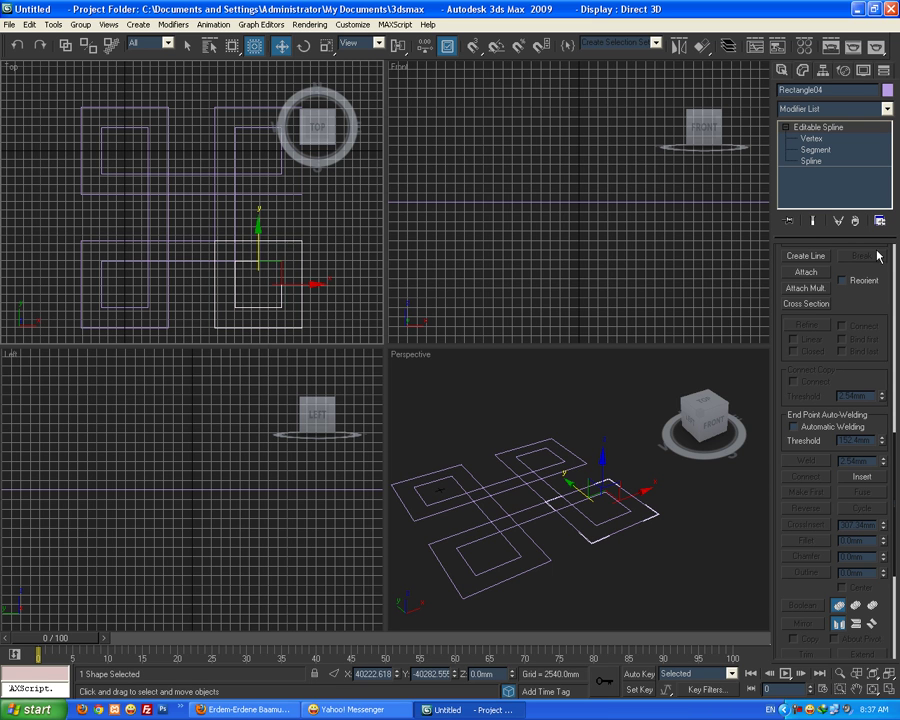
pyautogui.click(806, 272)
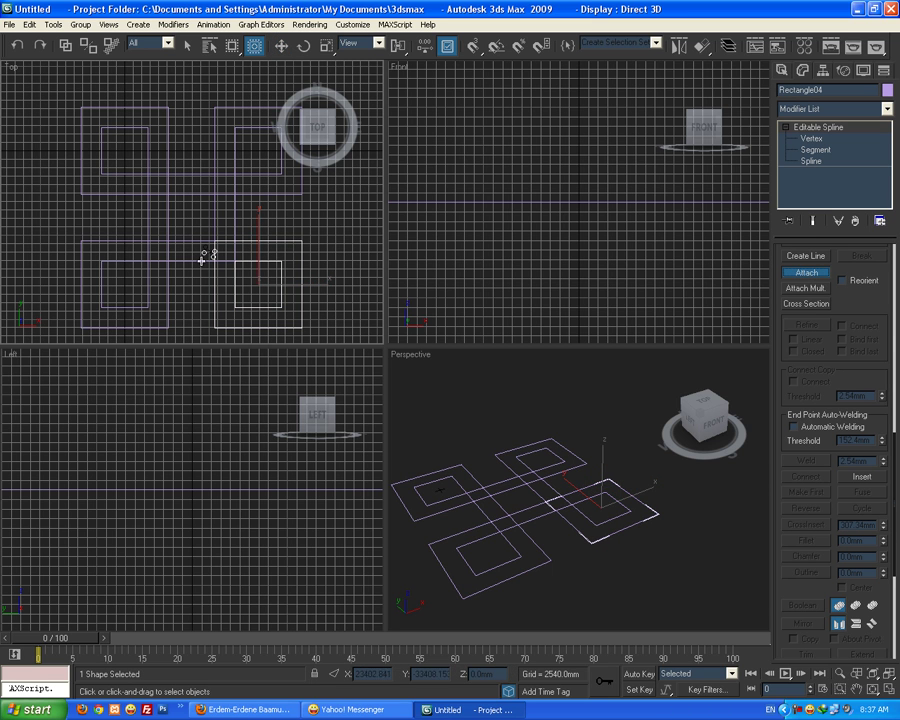
pyautogui.click(165, 263)
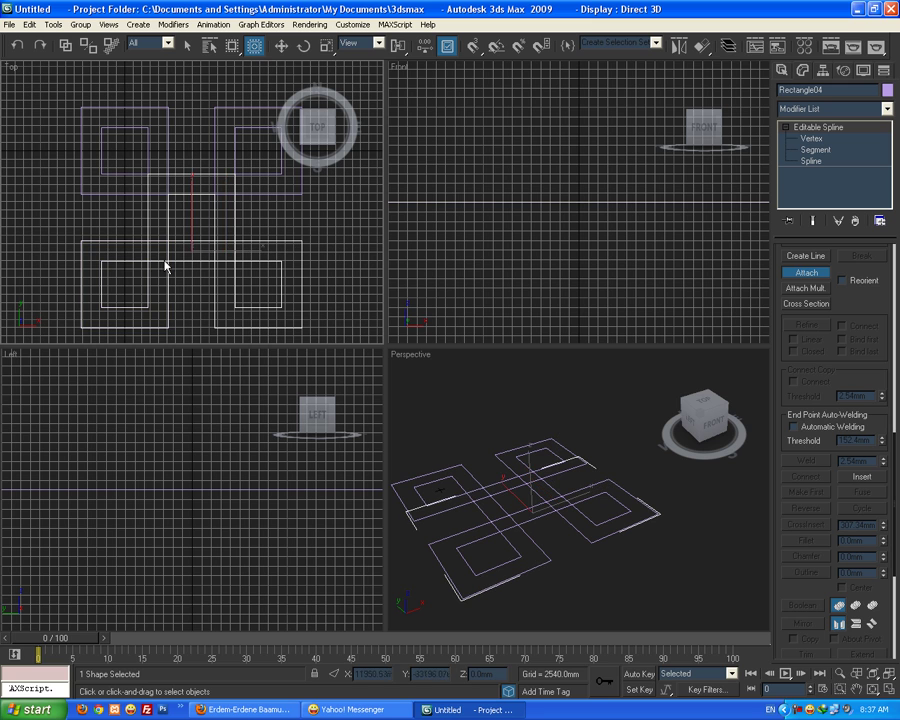
pyautogui.click(168, 157)
pyautogui.click(275, 193)
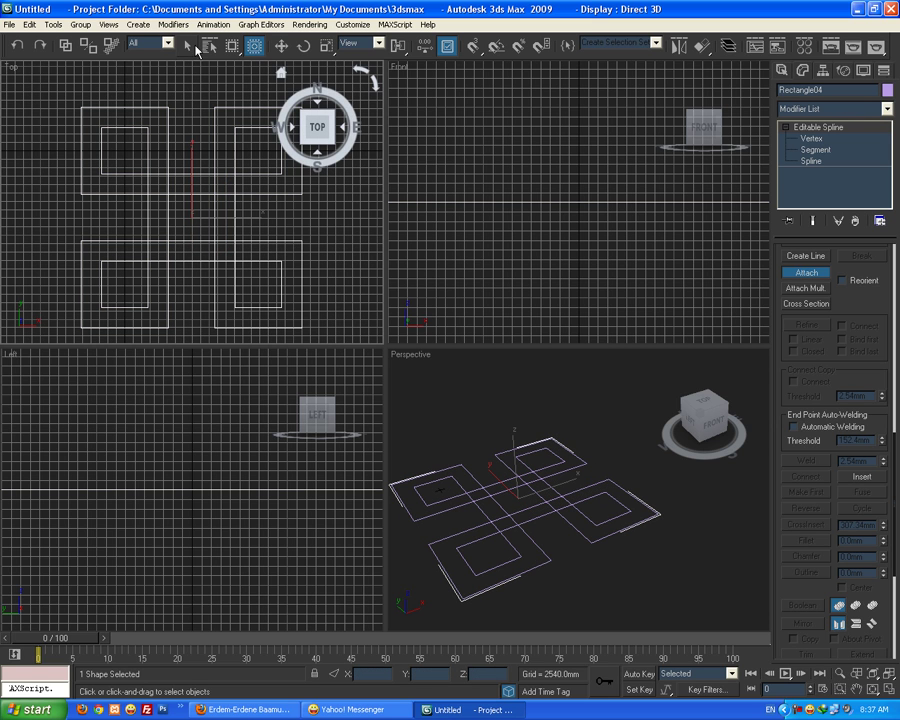
# - Stop attaching and move the combined shape about 3823 mm along X and 1713 mm along Y in the Top view
pyautogui.click(282, 47)
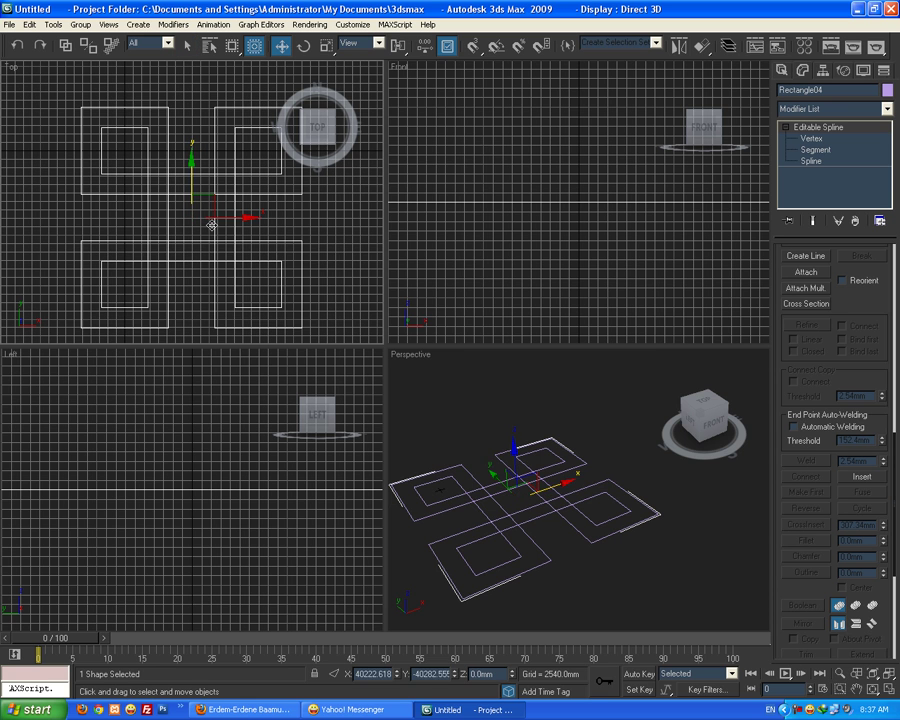
pyautogui.moveTo(217, 218)
pyautogui.mouseDown()
pyautogui.moveTo(270, 220)
pyautogui.moveTo(231, 212)
pyautogui.mouseUp()
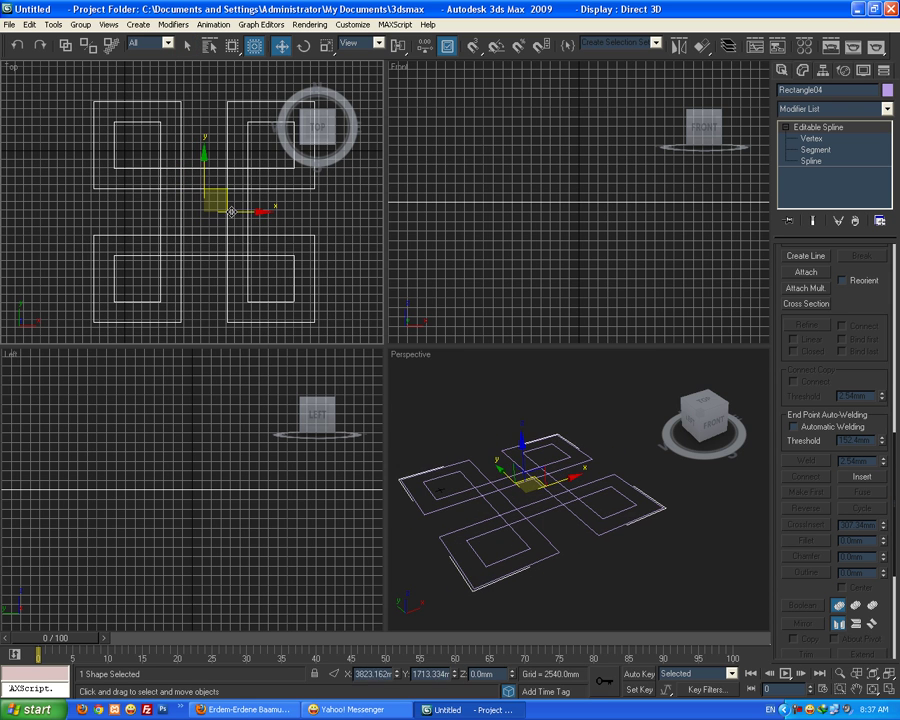
pyautogui.click(538, 477)
pyautogui.click(538, 483)
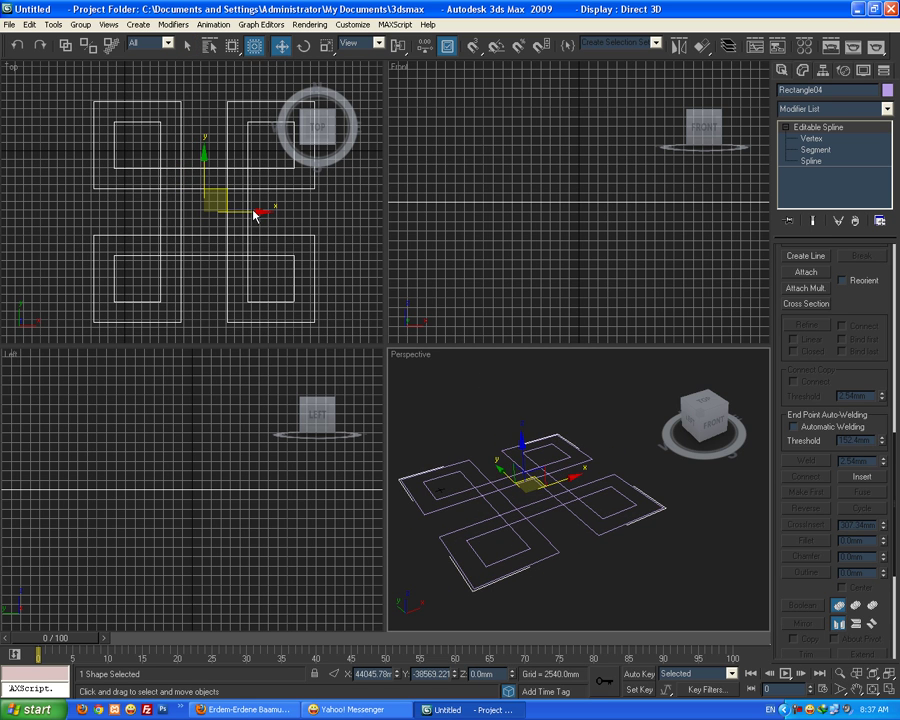
# - Union the lower-right square's outer spline with the centre, lower-left, upper-left and upper-right outer splines, and leave spline editing
pyautogui.click(811, 162)
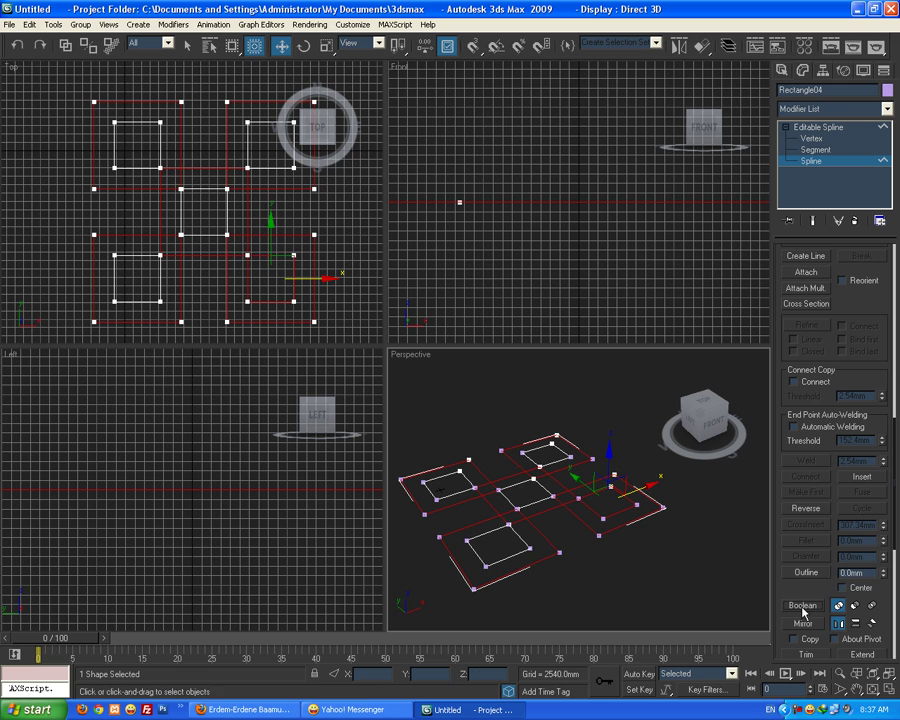
pyautogui.click(238, 257)
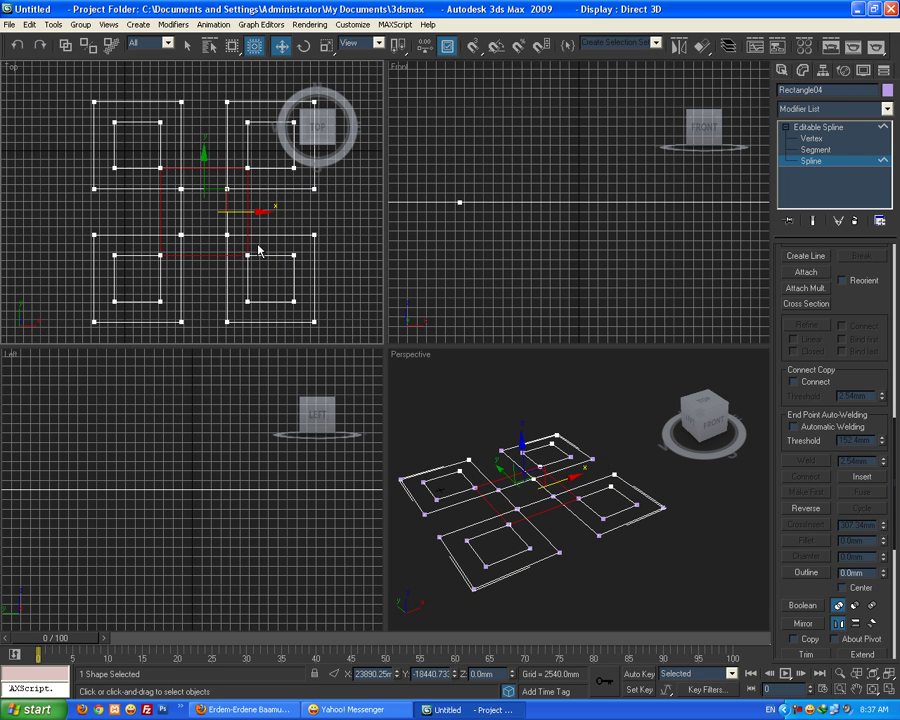
pyautogui.click(257, 237)
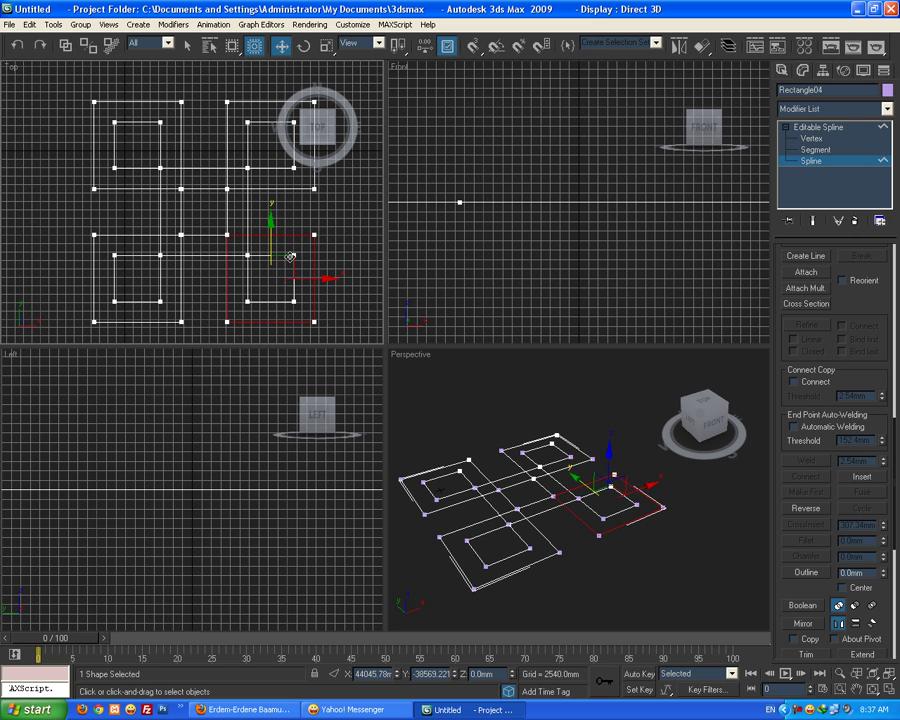
pyautogui.click(802, 605)
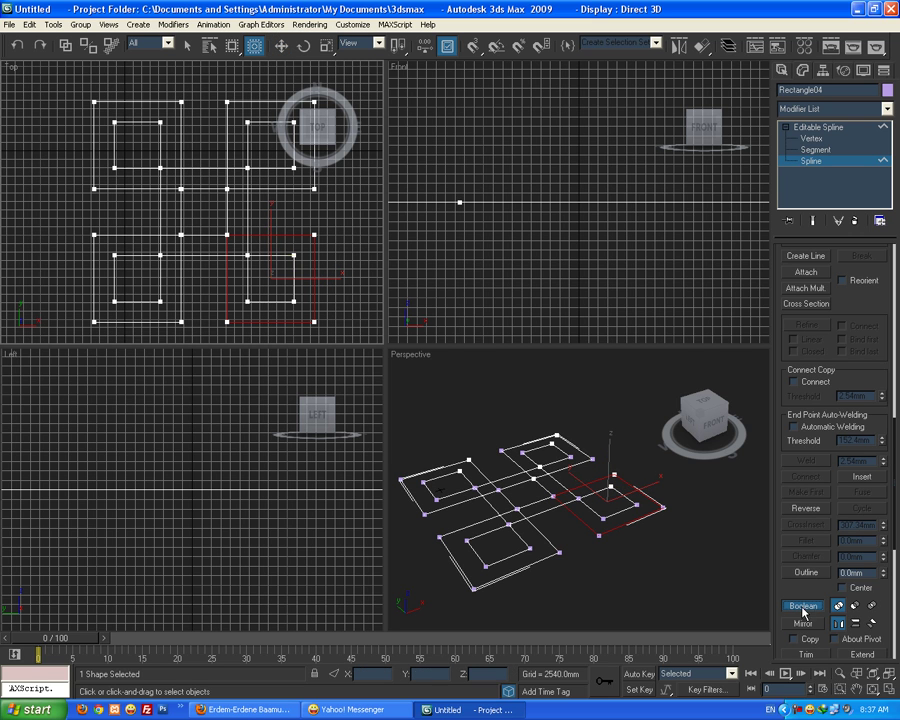
pyautogui.click(214, 254)
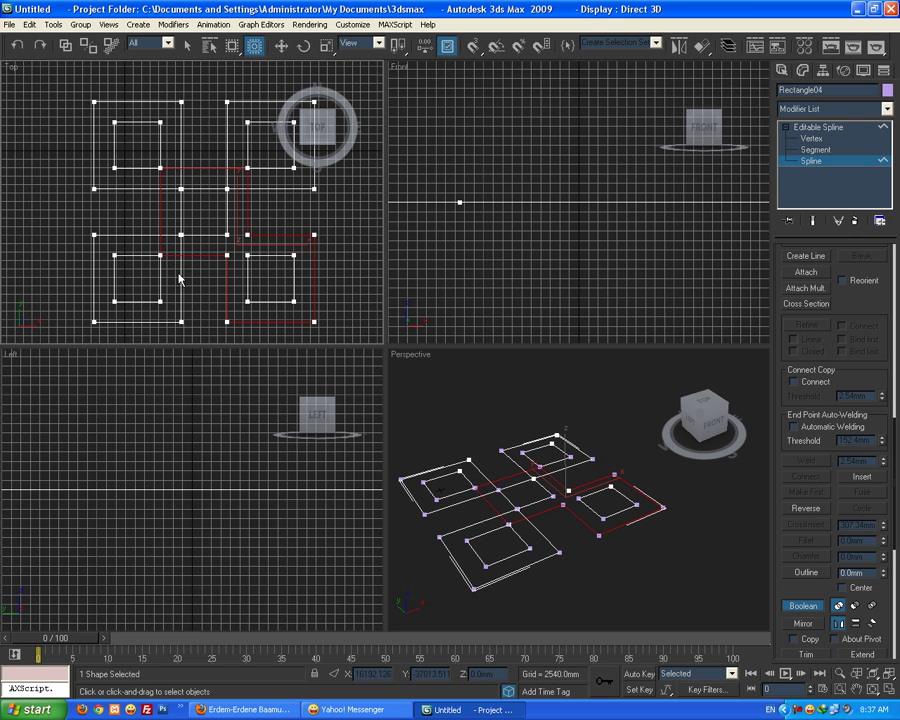
pyautogui.click(185, 264)
pyautogui.click(181, 142)
pyautogui.click(229, 142)
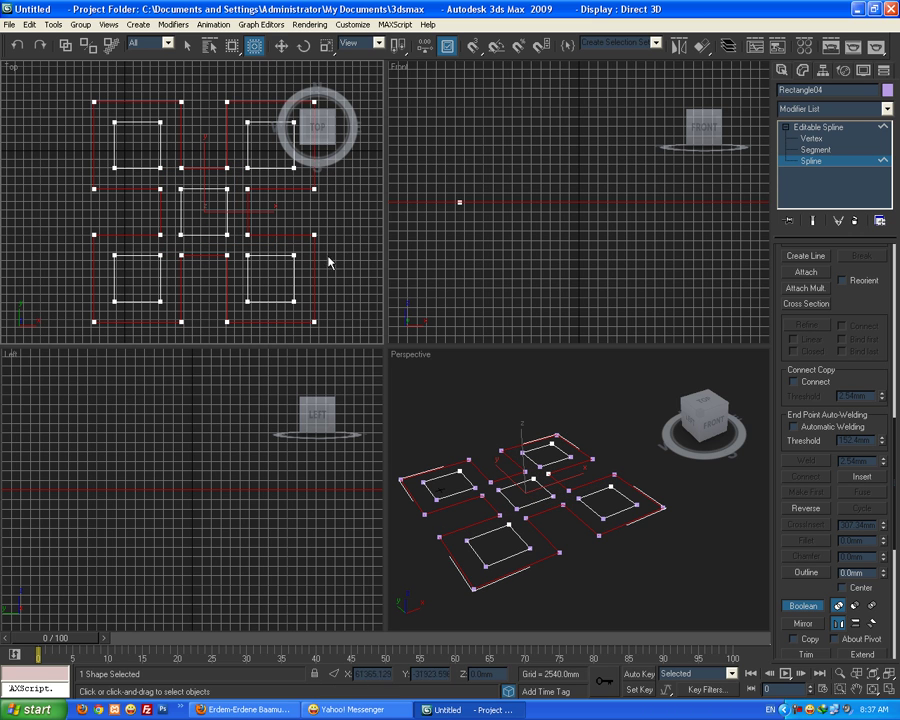
pyautogui.click(822, 128)
# - Maximize the Perspective view and extrude the merged shape by about 4610.1 mm
pyautogui.click(494, 402)
pyautogui.click(889, 692)
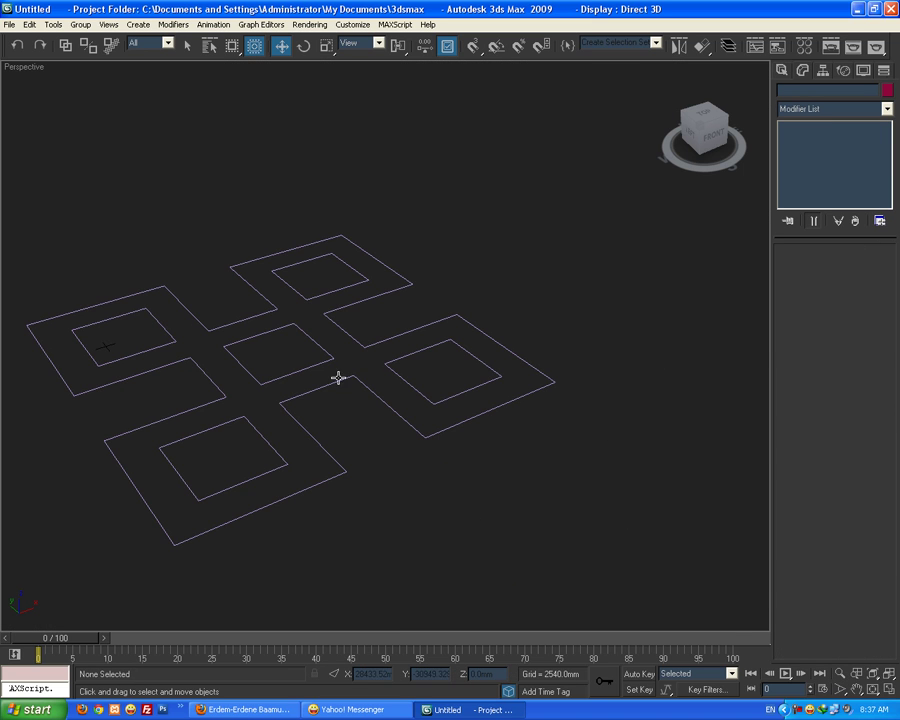
pyautogui.scroll(2, 417, 470)
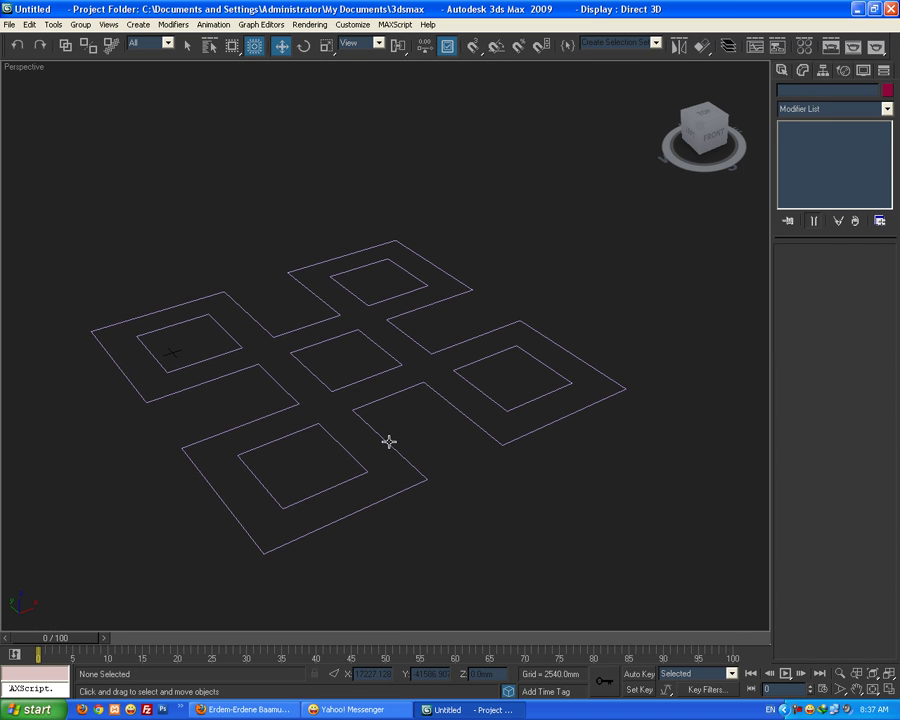
pyautogui.click(389, 441)
pyautogui.click(883, 110)
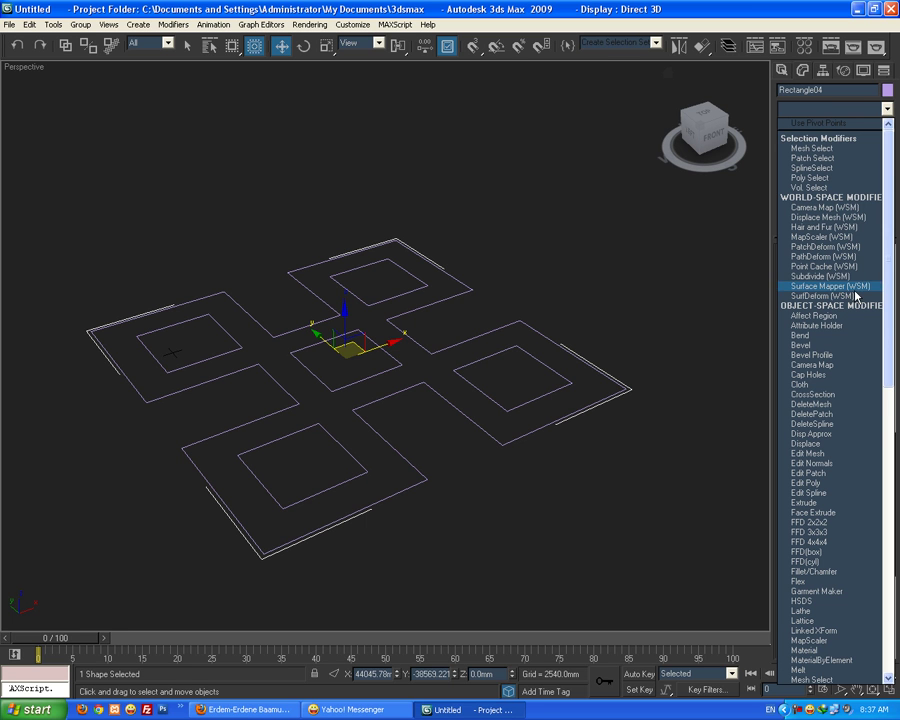
pyautogui.click(821, 503)
pyautogui.moveTo(875, 267); pyautogui.dragTo(640, 347)
pyautogui.click(640, 347)
pyautogui.click(436, 375)
# - Fillet all vertices of the editable spline to round every inner and outer corner, and return to the Extrude level
pyautogui.click(872, 690)
pyautogui.moveTo(340, 370); pyautogui.dragTo(416, 357)
pyautogui.scroll(3, 410, 353)
pyautogui.scroll(-3, 410, 353)
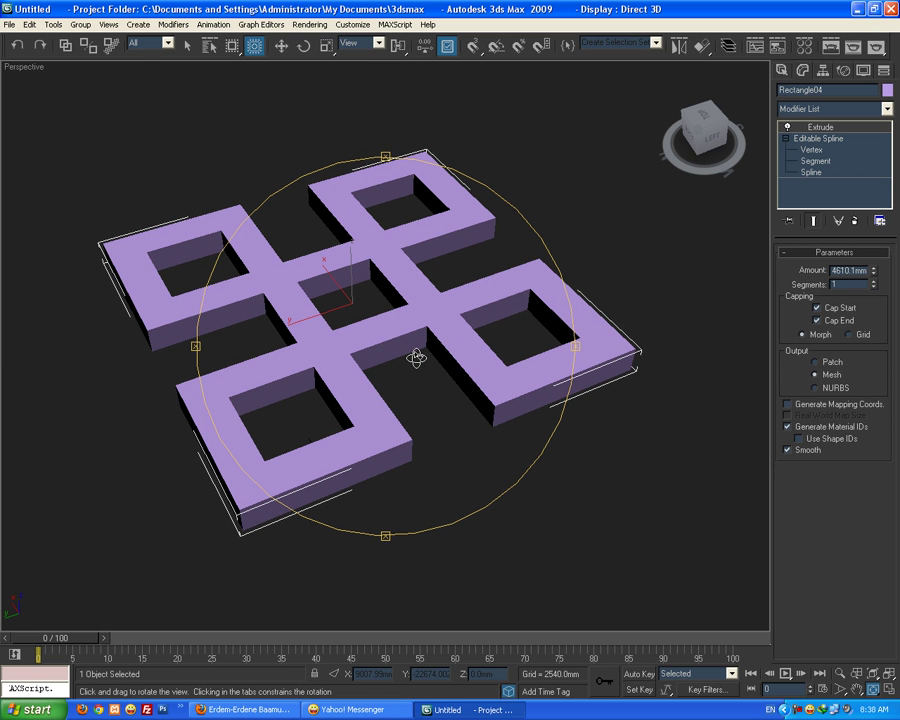
pyautogui.moveTo(424, 380); pyautogui.dragTo(332, 393)
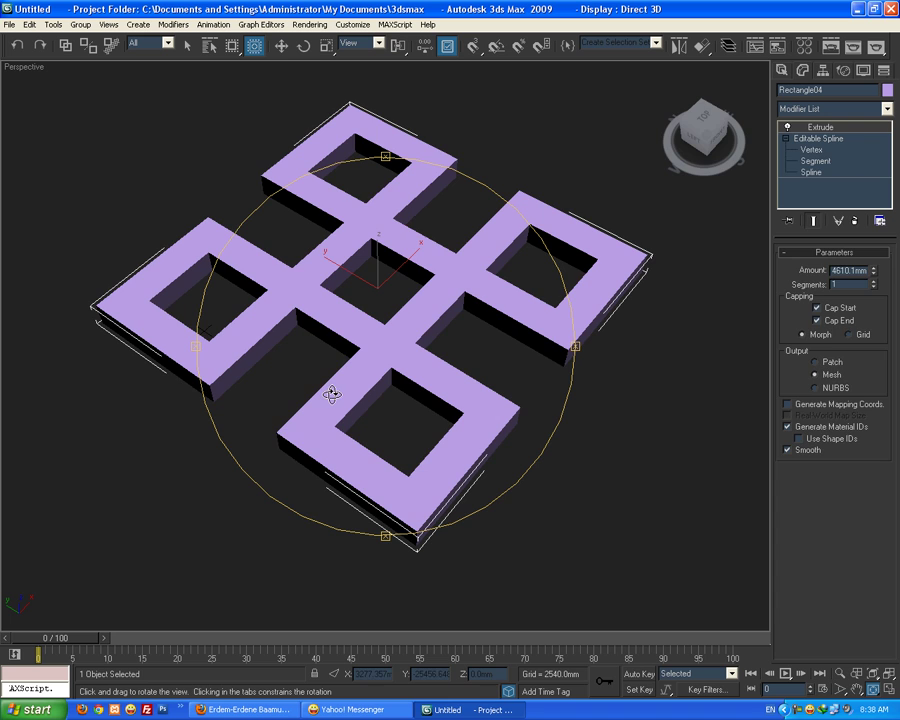
pyautogui.click(806, 149)
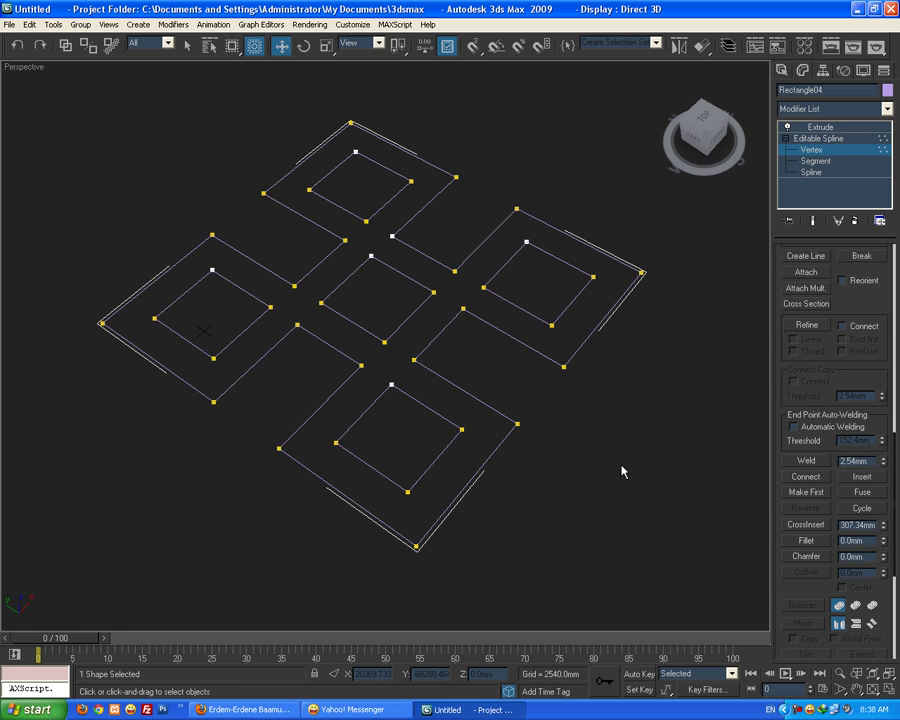
pyautogui.hotkey('ctrl', 'a')
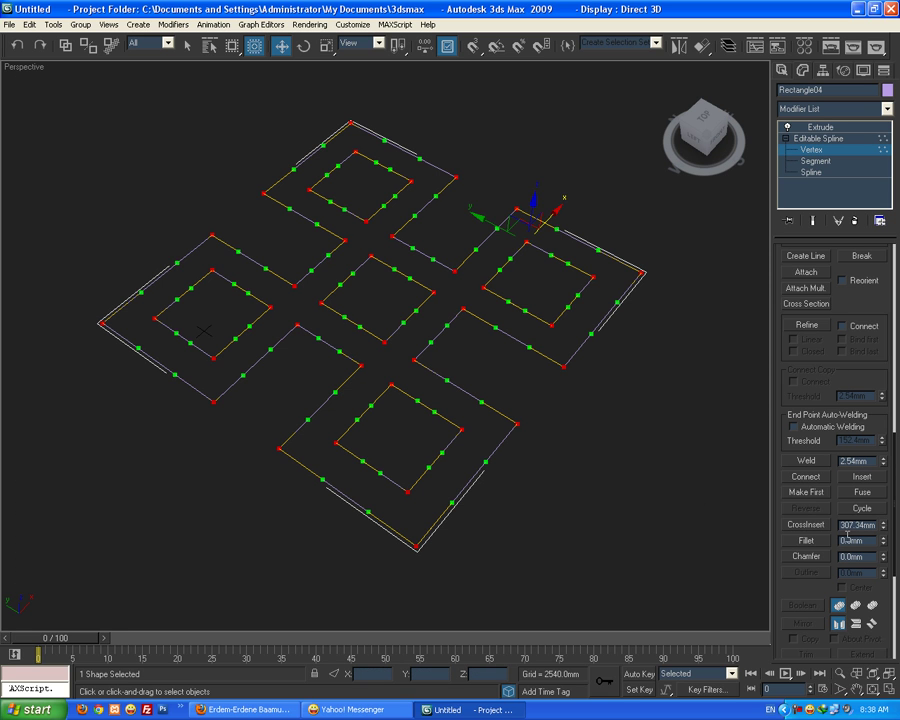
pyautogui.click(809, 541)
pyautogui.moveTo(884, 544); pyautogui.dragTo(882, 459)
pyautogui.moveTo(875, 295); pyautogui.dragTo(897, 705)
pyautogui.moveTo(866, 256)
pyautogui.mouseDown()
pyautogui.moveTo(862, 424)
pyautogui.moveTo(872, 274)
pyautogui.mouseUp()
pyautogui.click(842, 364)
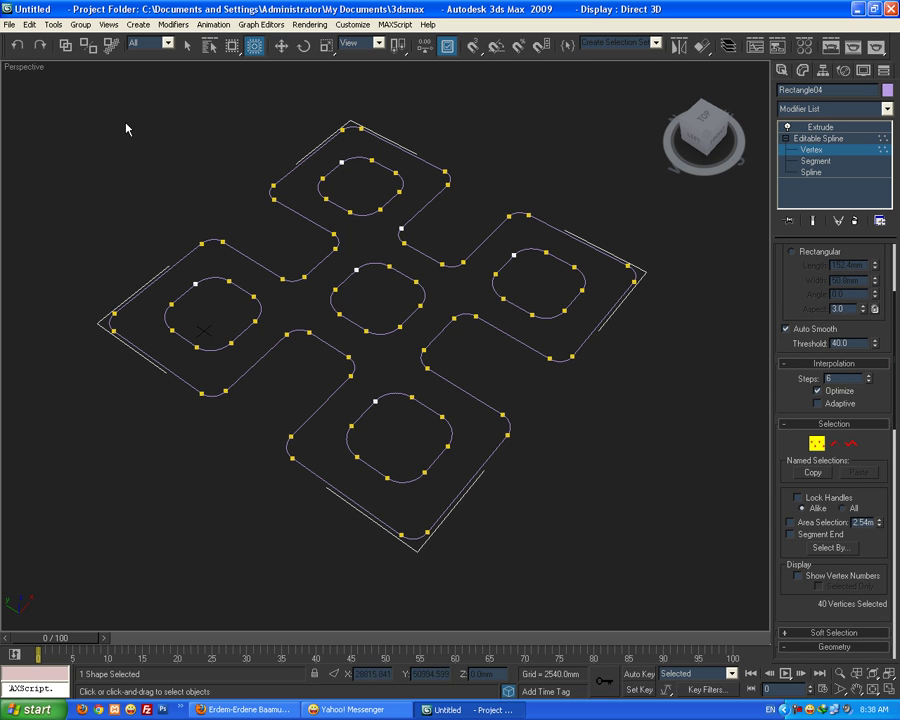
pyautogui.click(820, 127)
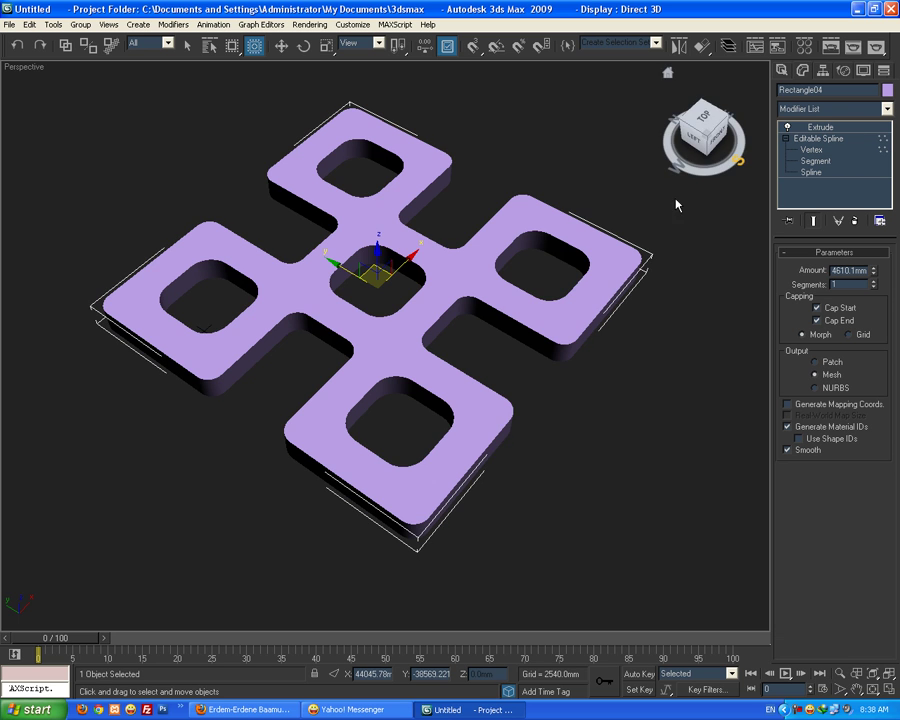
# - Examine the smoothness of the rounded corners on the extruded shape from close up and from farther away
pyautogui.scroll(8, 556, 342)
pyautogui.scroll(5, 476, 366)
pyautogui.scroll(-8, 494, 354)
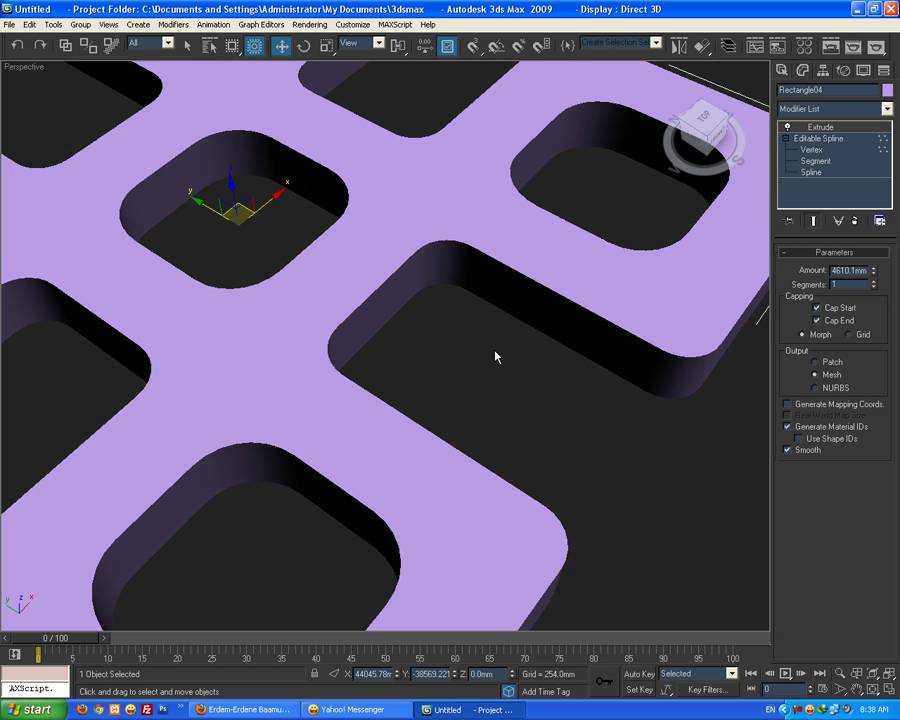
pyautogui.keyDown('alt'); pyautogui.moveTo(498, 336); pyautogui.dragTo(629, 373, button='middle'); pyautogui.keyUp('alt')
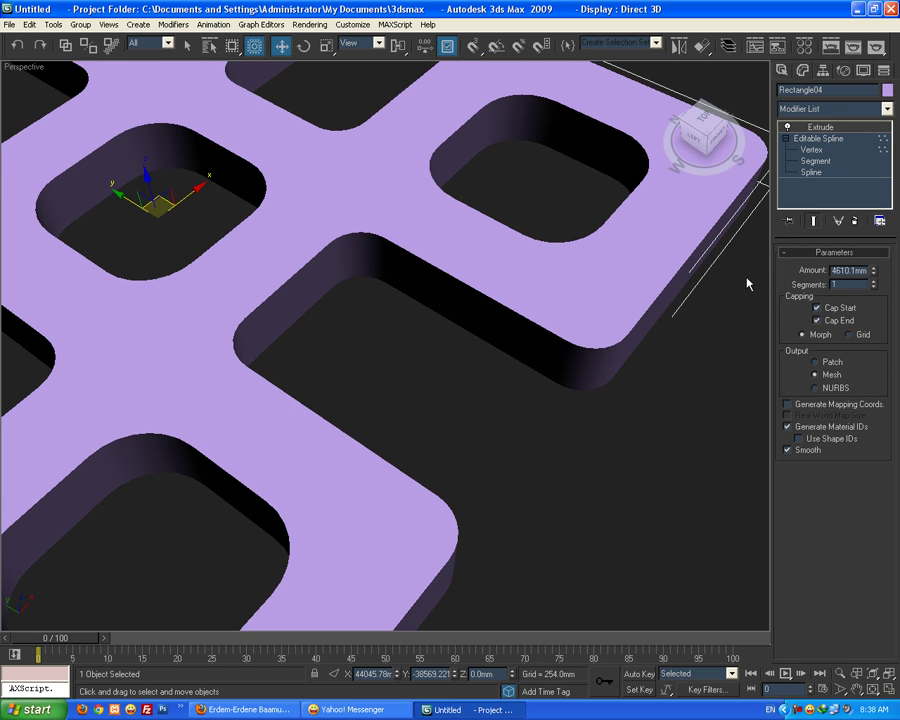
pyautogui.scroll(-3, 409, 264)
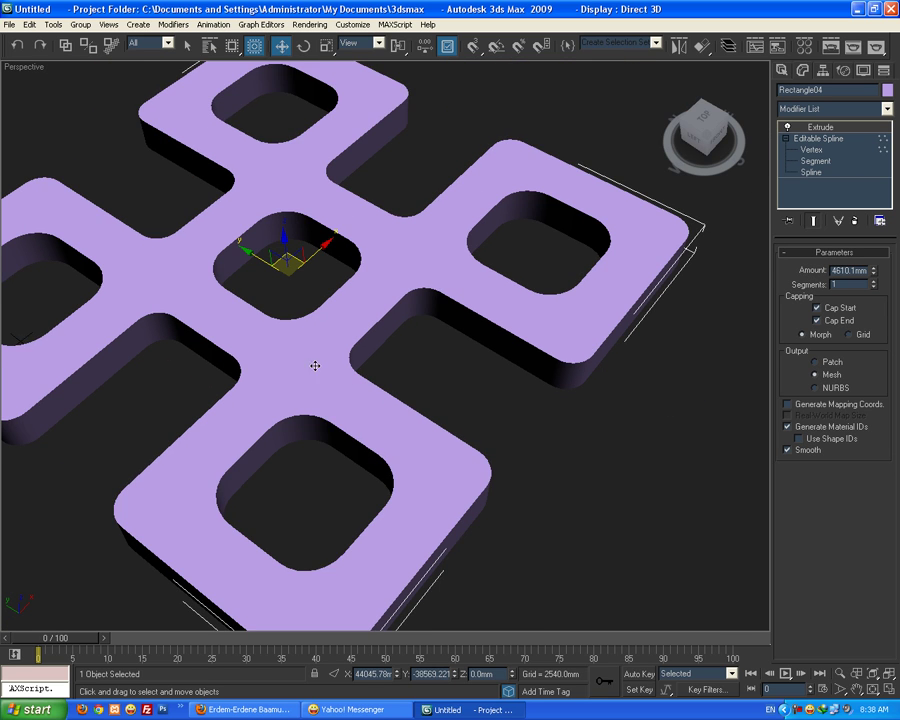
pyautogui.keyDown('alt'); pyautogui.moveTo(315, 328); pyautogui.dragTo(341, 329, button='middle'); pyautogui.keyUp('alt')
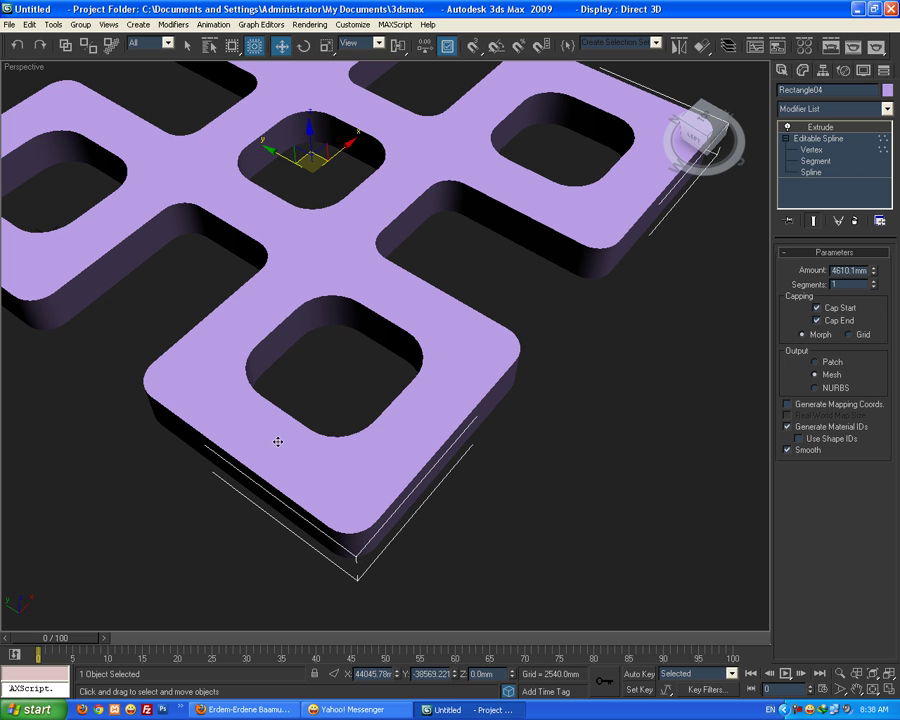
pyautogui.scroll(-5, 377, 434)
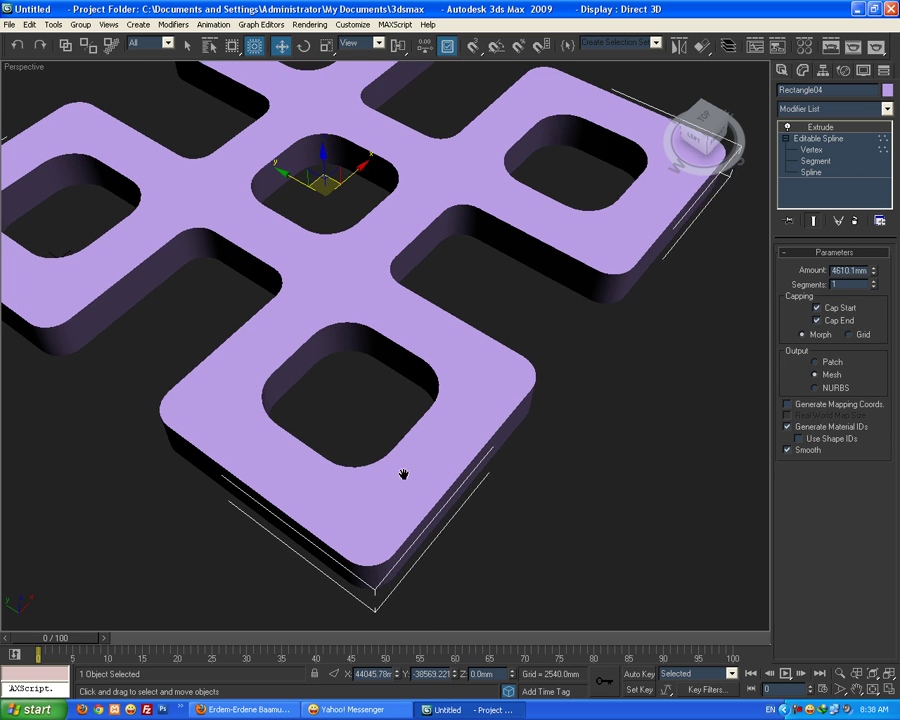
pyautogui.scroll(3, 385, 400)
pyautogui.moveTo(385, 400); pyautogui.dragTo(390, 410, button='middle')
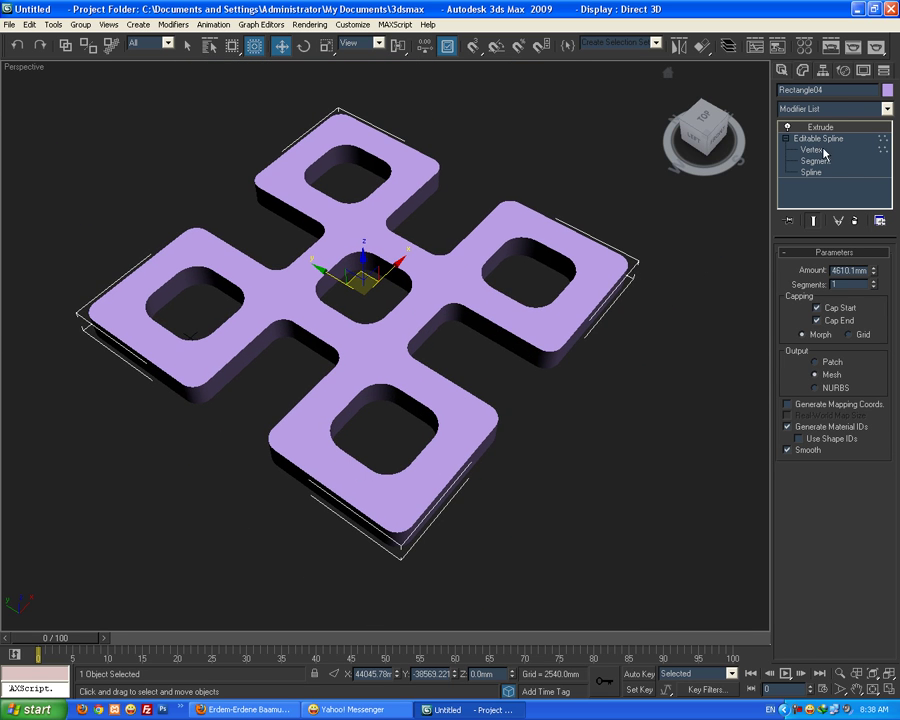
# - Try 26 interpolation steps on the editable spline with all vertices selected, restore 6 steps and return to the Extrude level
pyautogui.click(812, 150)
pyautogui.moveTo(72, 125); pyautogui.dragTo(748, 618)
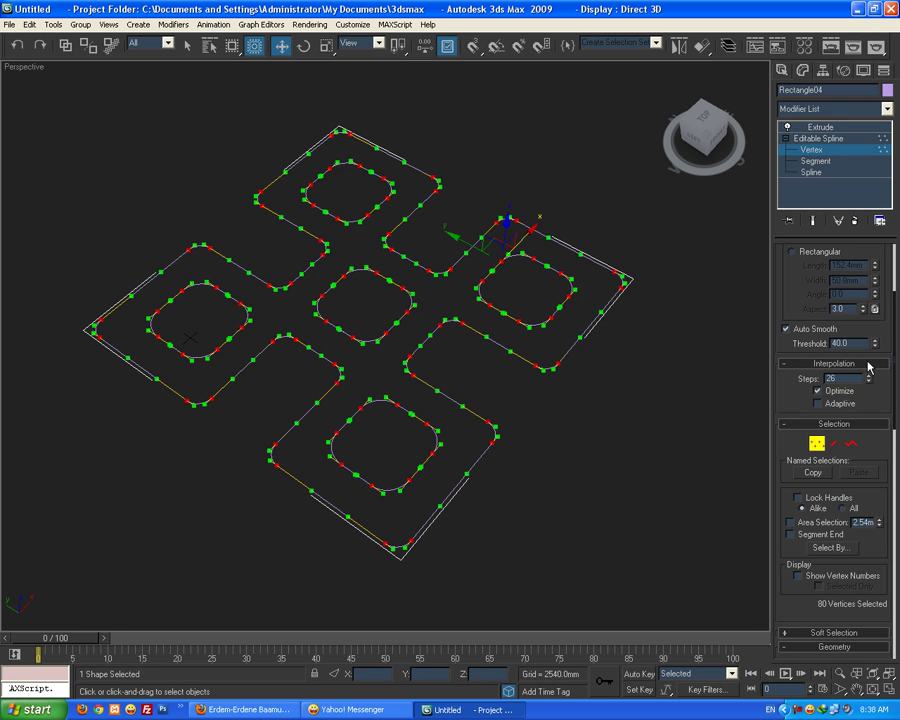
pyautogui.moveTo(884, 261); pyautogui.dragTo(884, 425)
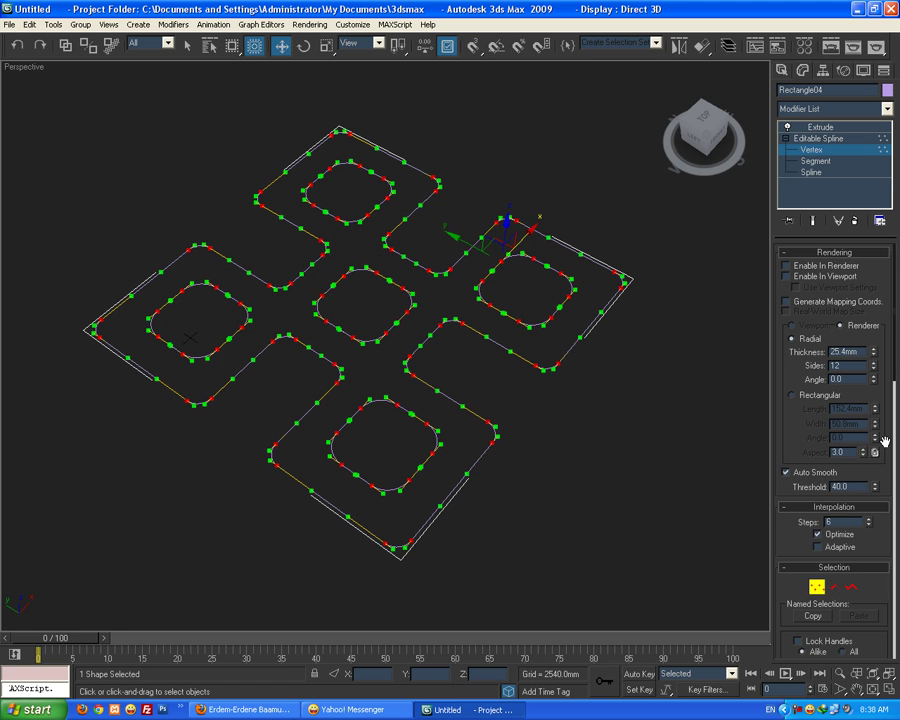
pyautogui.click(548, 411)
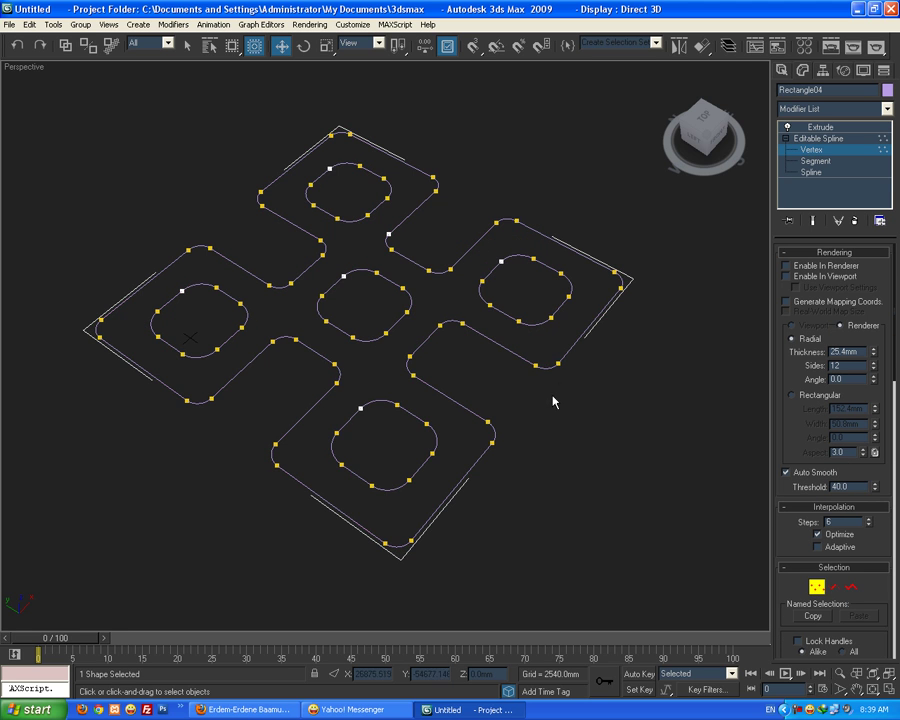
pyautogui.click(822, 127)
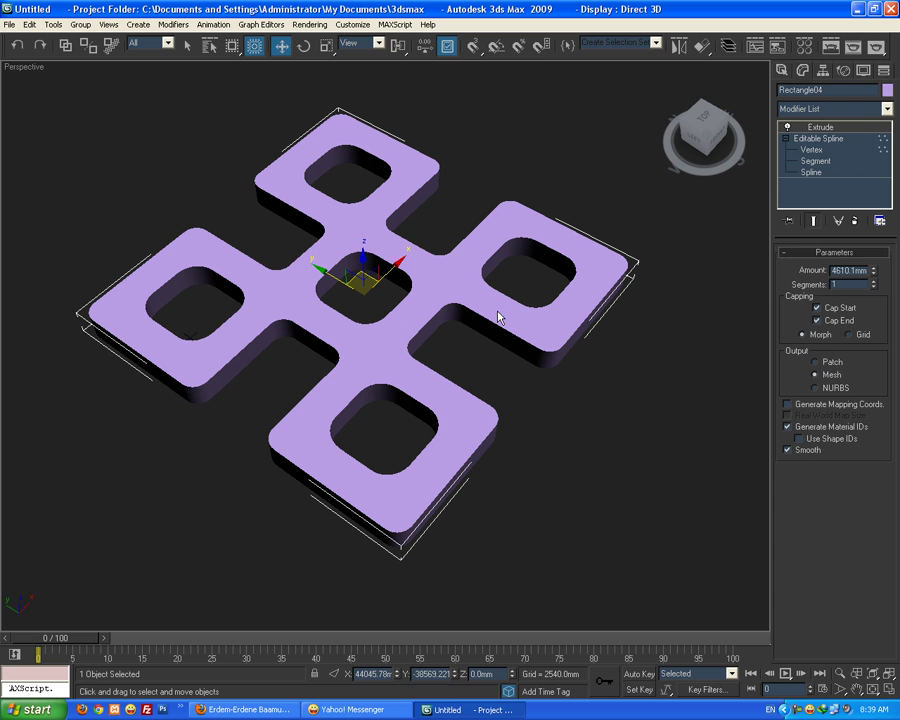
# - Examine the rounded extruded shape and its spline vertices, returning to the Extrude level
pyautogui.click(524, 373)
pyautogui.click(391, 343)
pyautogui.moveTo(406, 327); pyautogui.dragTo(389, 322, button='middle')
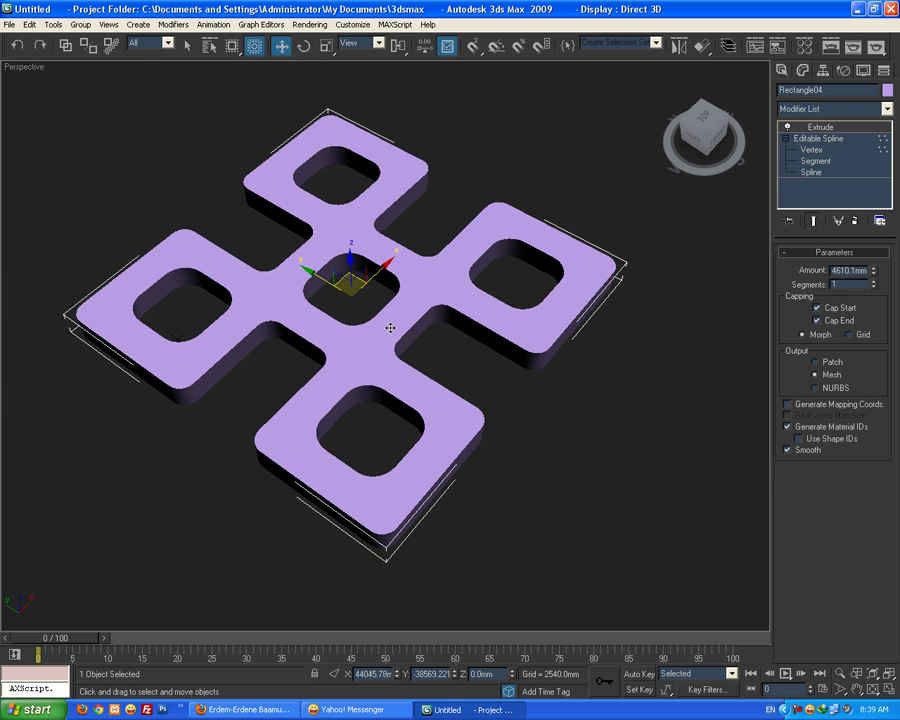
pyautogui.scroll(5, 389, 322)
pyautogui.scroll(-3, 425, 311)
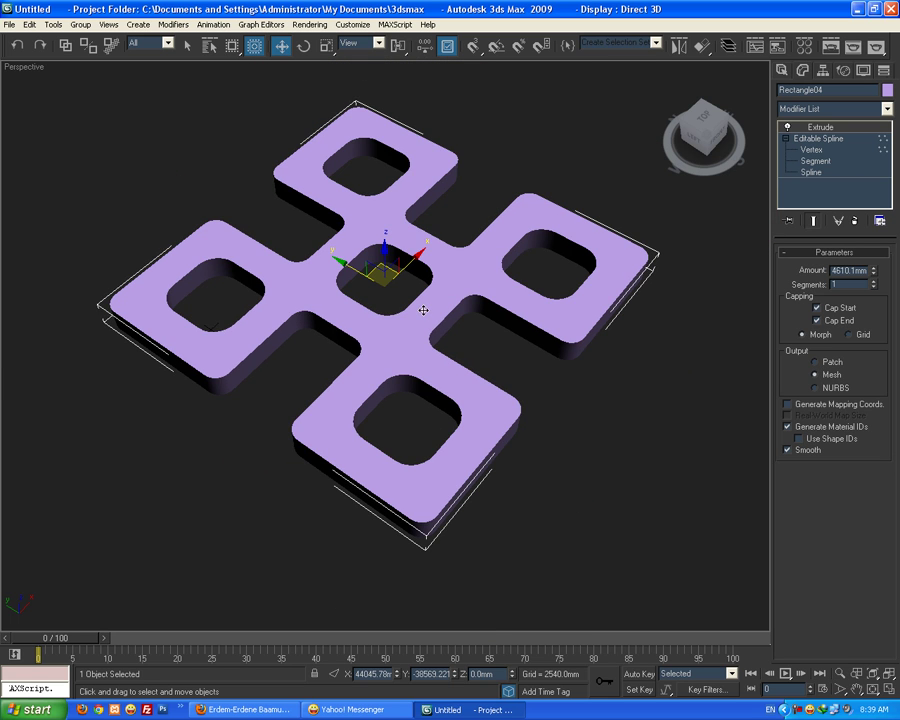
pyautogui.click(811, 150)
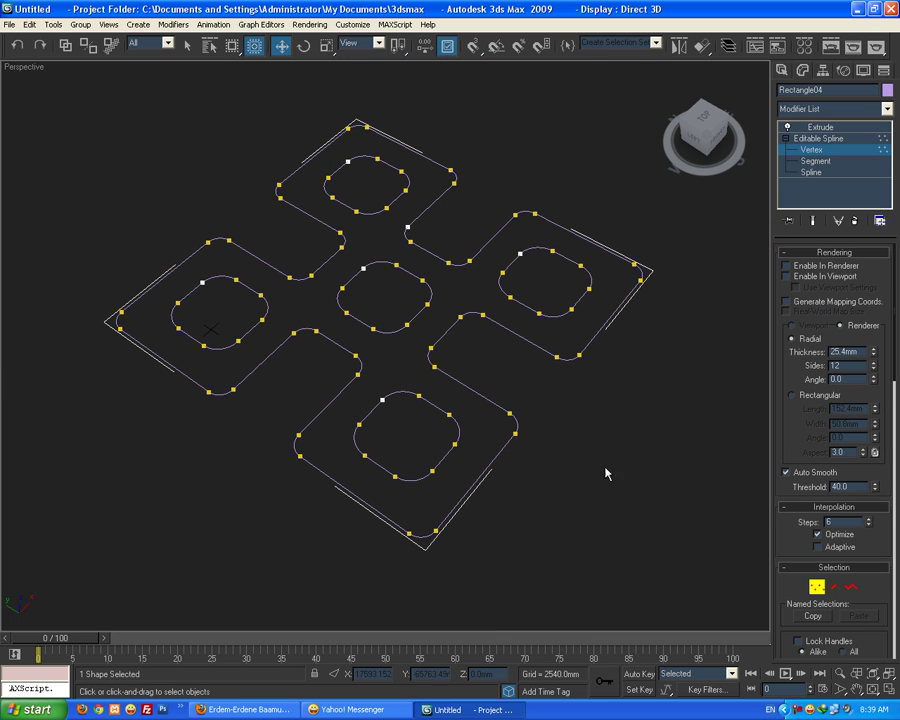
pyautogui.click(820, 128)
pyautogui.click(544, 386)
pyautogui.click(412, 323)
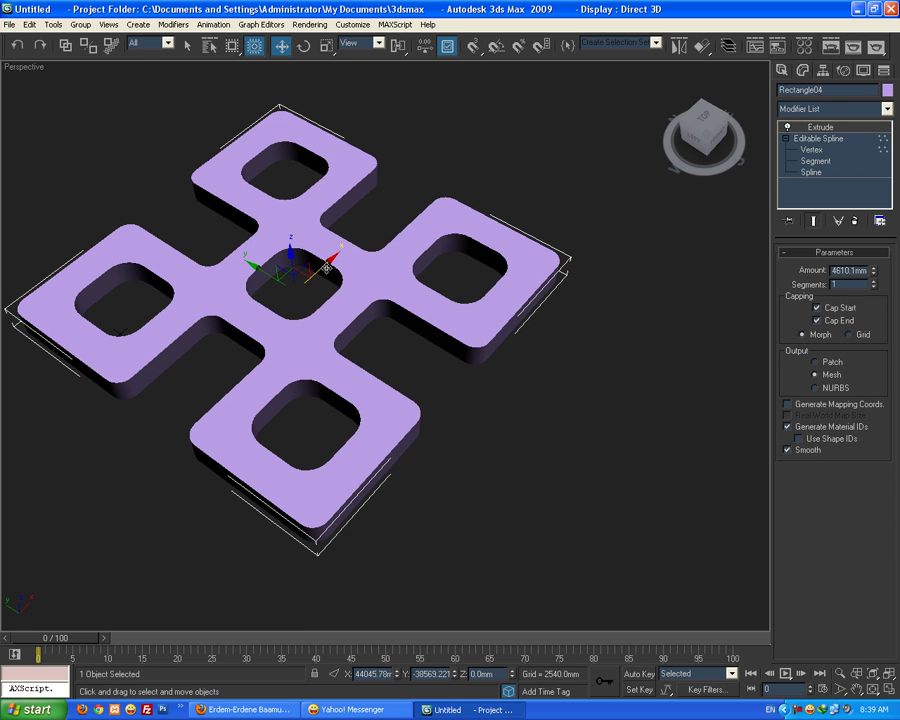
# - Clone the extruded shape along the X axis as one copy placed beside the original
pyautogui.moveTo(324, 266)
pyautogui.keyDown('shift'); pyautogui.mouseDown()
pyautogui.moveTo(545, 60)
pyautogui.moveTo(511, 178)
pyautogui.mouseUp(); pyautogui.keyUp('shift')
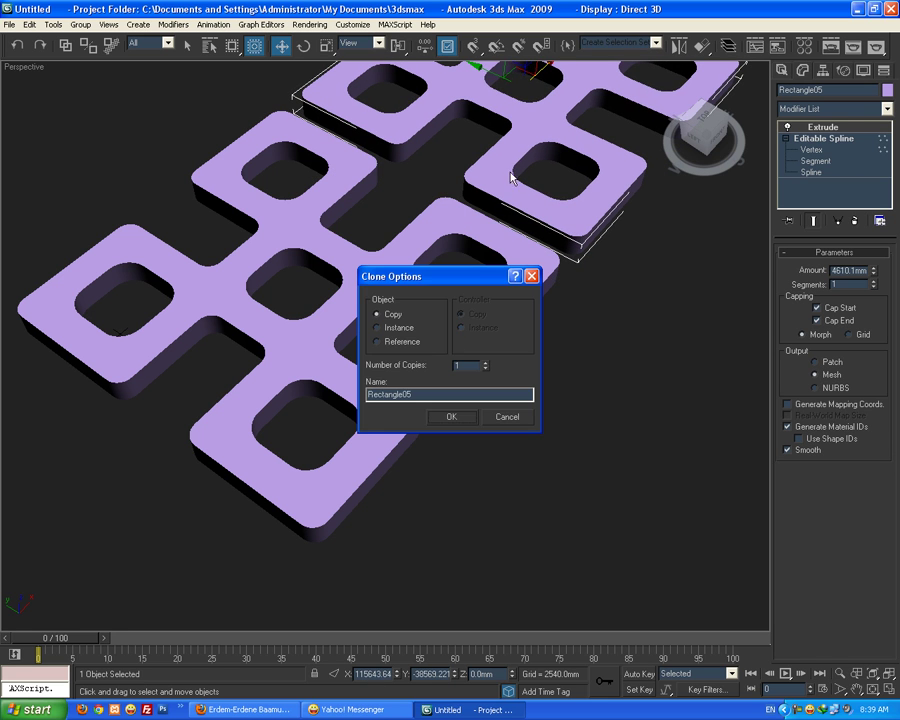
pyautogui.click(448, 418)
pyautogui.scroll(-5, 408, 420)
# - Select both extruded shapes and clone them along the Y axis as two copies, forming a two-by-three pattern
pyautogui.click(392, 328)
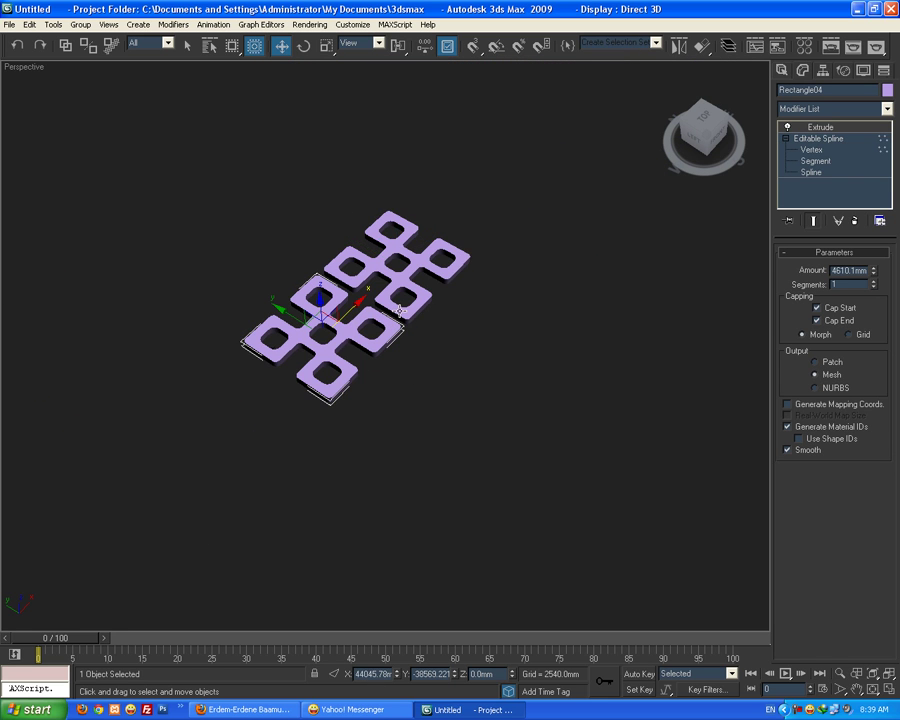
pyautogui.keyDown('ctrl'); pyautogui.click(389, 300); pyautogui.keyUp('ctrl')
pyautogui.keyDown('shift'); pyautogui.moveTo(312, 272); pyautogui.dragTo(414, 338); pyautogui.keyUp('shift')
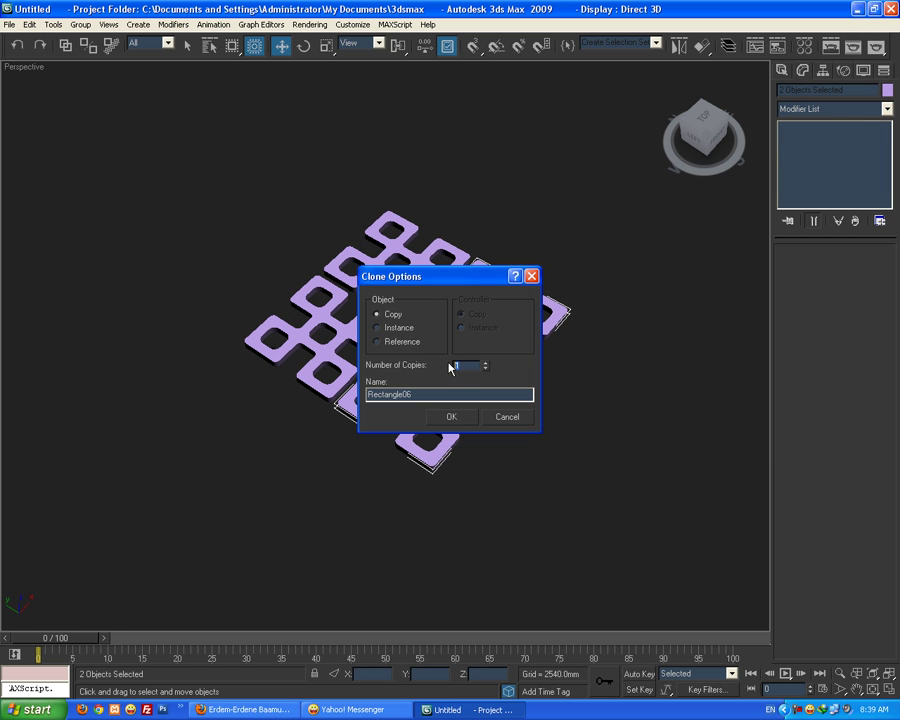
pyautogui.click(455, 417)
pyautogui.click(548, 267)
pyautogui.keyDown('alt'); pyautogui.moveTo(548, 267); pyautogui.dragTo(535, 328, button='middle'); pyautogui.keyUp('alt')
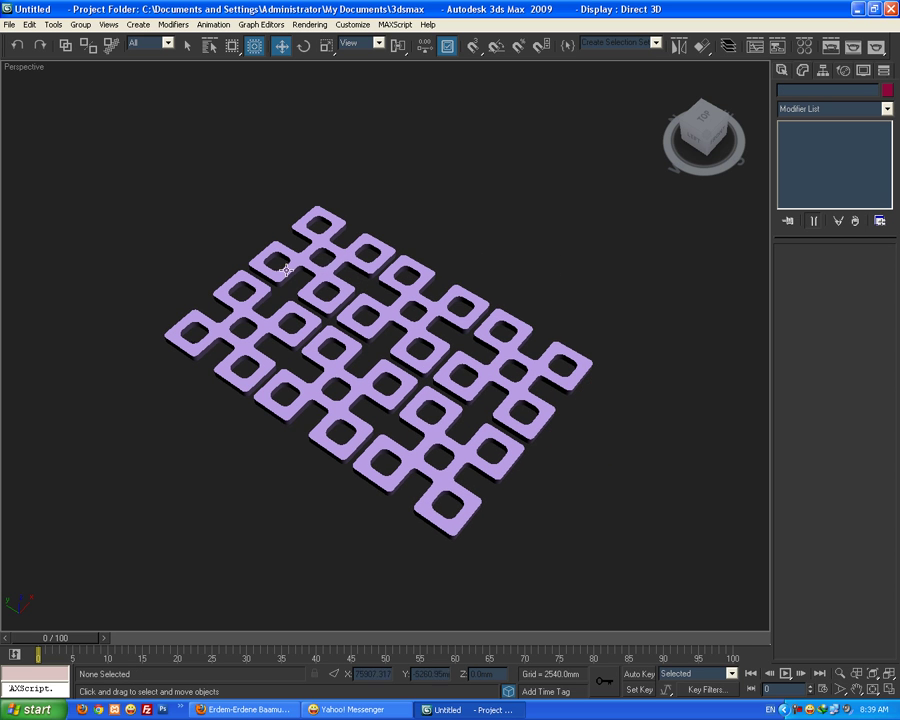
# - Draw a rectangle around the whole pattern in the Top view, about 214960 mm long and 147673 mm wide
pyautogui.press('t')
pyautogui.scroll(-2, 281, 190)
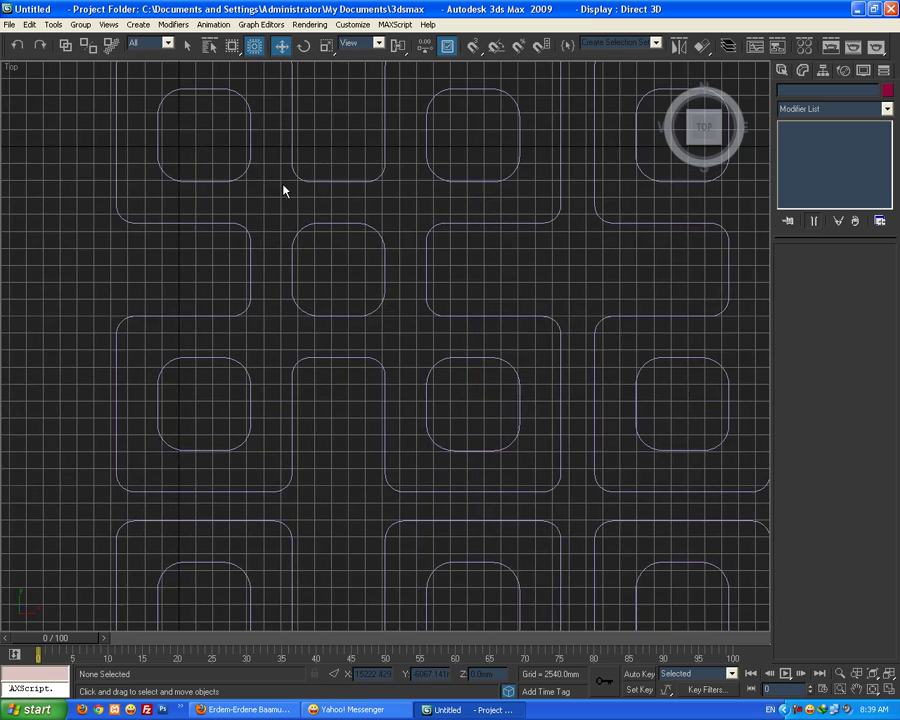
pyautogui.press('z')
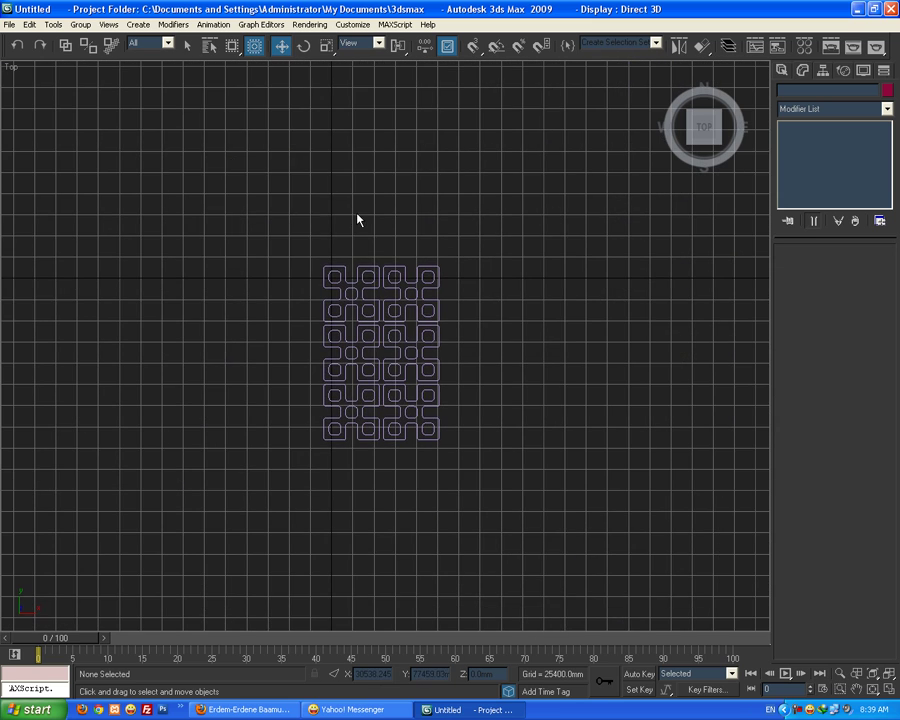
pyautogui.click(782, 70)
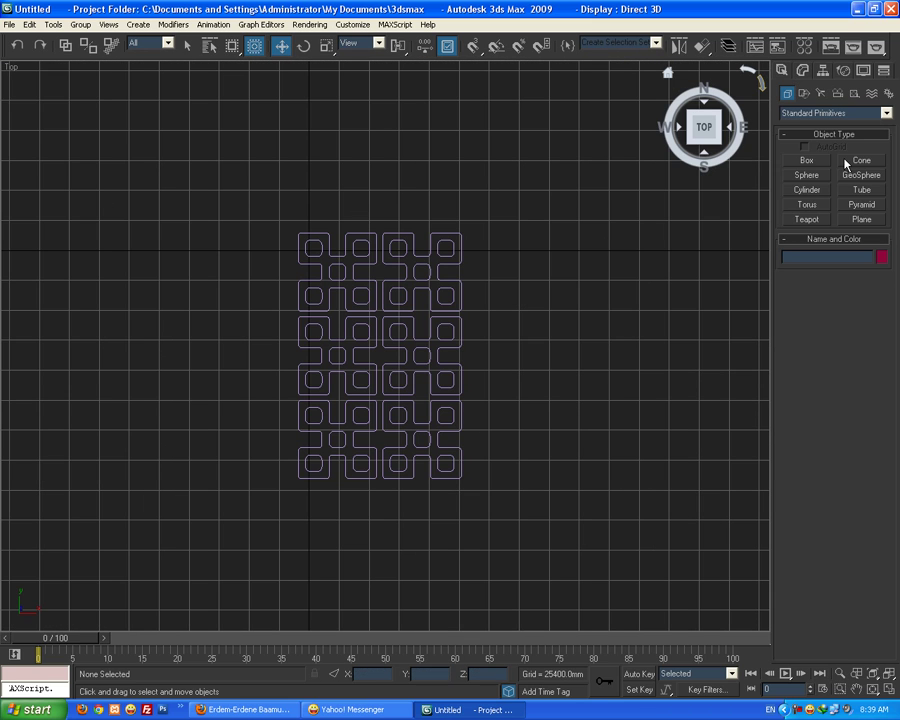
pyautogui.click(803, 93)
pyautogui.click(862, 172)
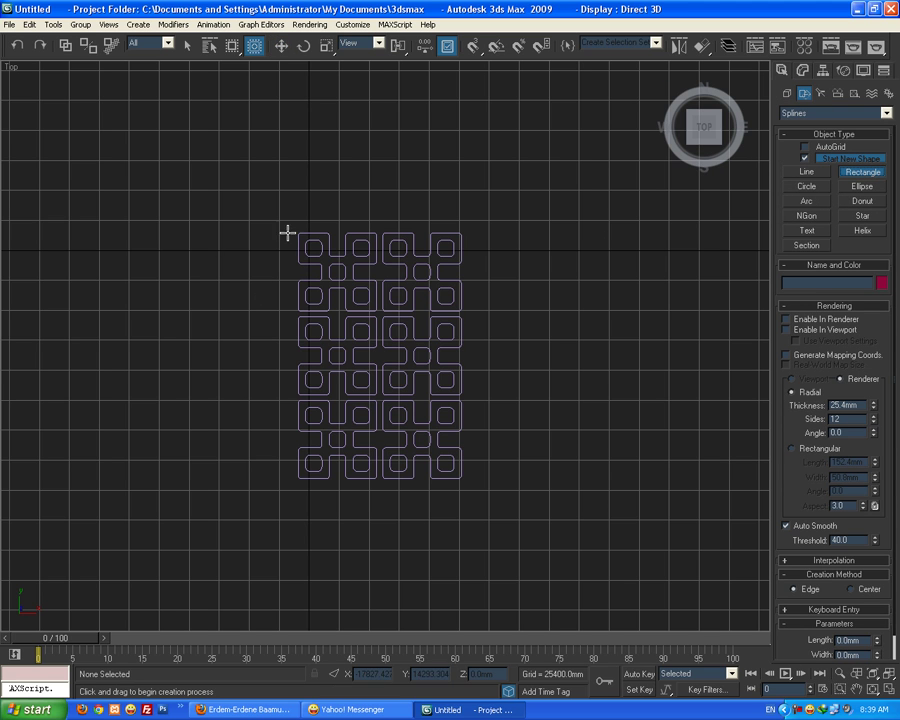
pyautogui.moveTo(294, 229); pyautogui.dragTo(466, 483)
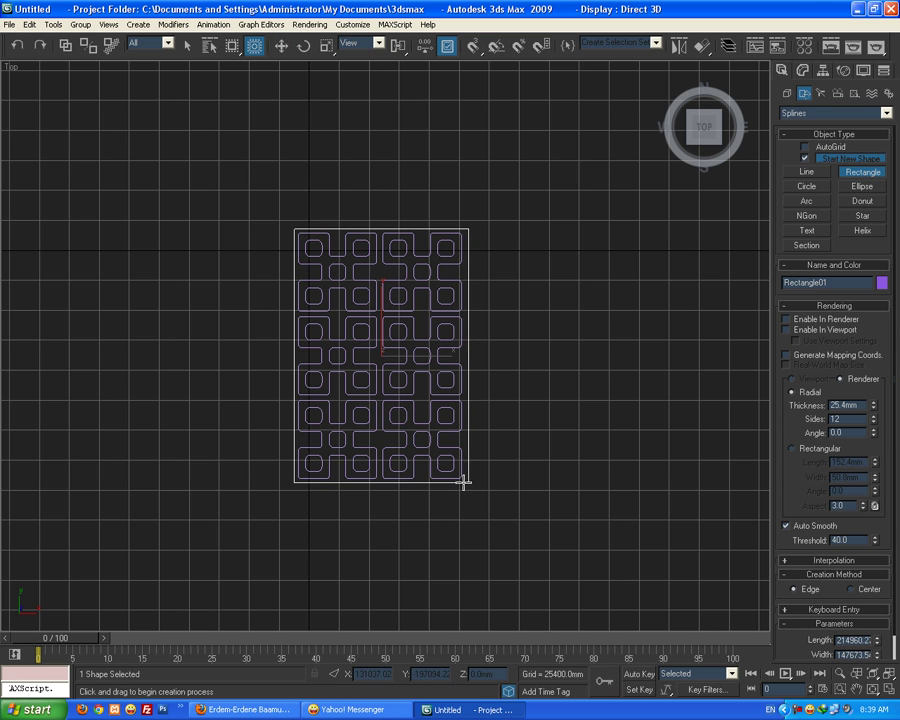
# - Convert the surrounding rectangle to an editable spline
pyautogui.press('w')
pyautogui.rightClick(385, 346)
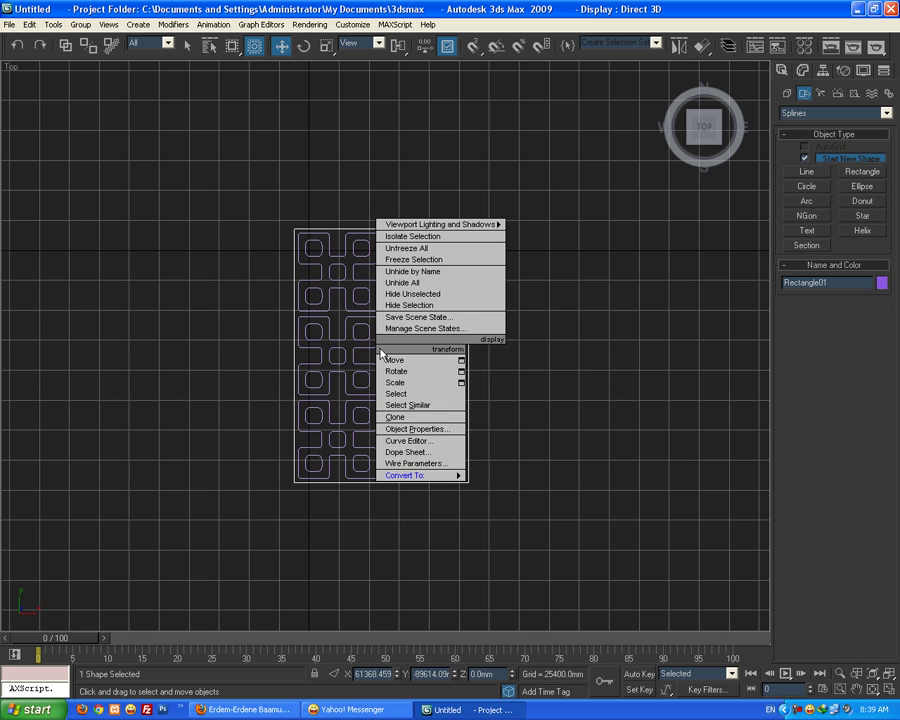
pyautogui.moveTo(440, 472)
pyautogui.click(540, 472)
pyautogui.keyDown('ctrl'); pyautogui.keyDown('alt'); pyautogui.moveTo(477, 477); pyautogui.dragTo(499, 314, button='middle'); pyautogui.keyUp('alt'); pyautogui.keyUp('ctrl')
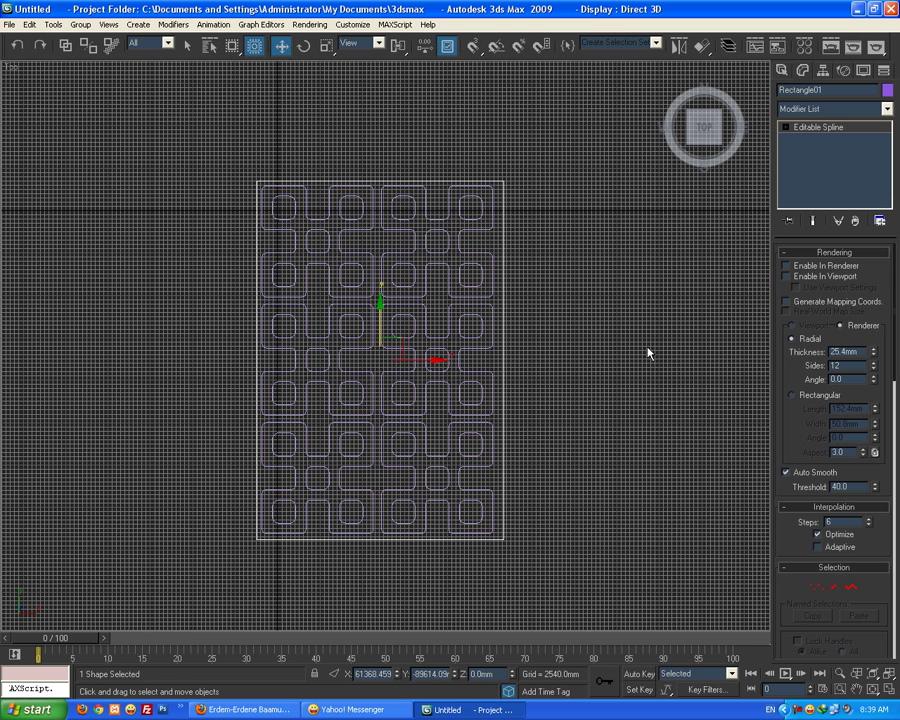
# - Select the rectangle's spline and outline it outward by about 5943.6 mm to form a frame
pyautogui.click(817, 587)
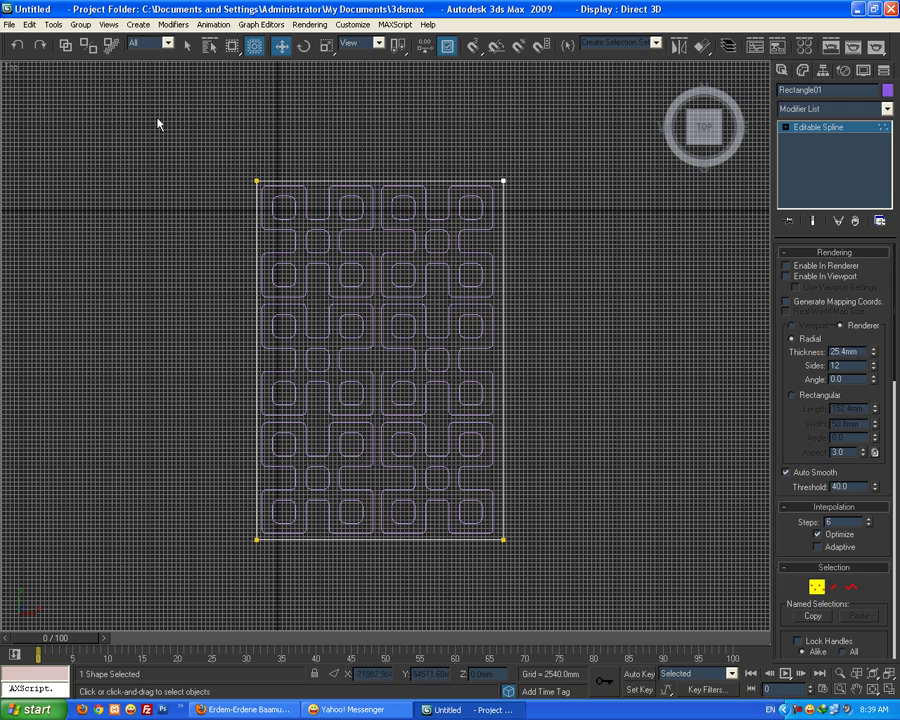
pyautogui.click(851, 587)
pyautogui.click(124, 162)
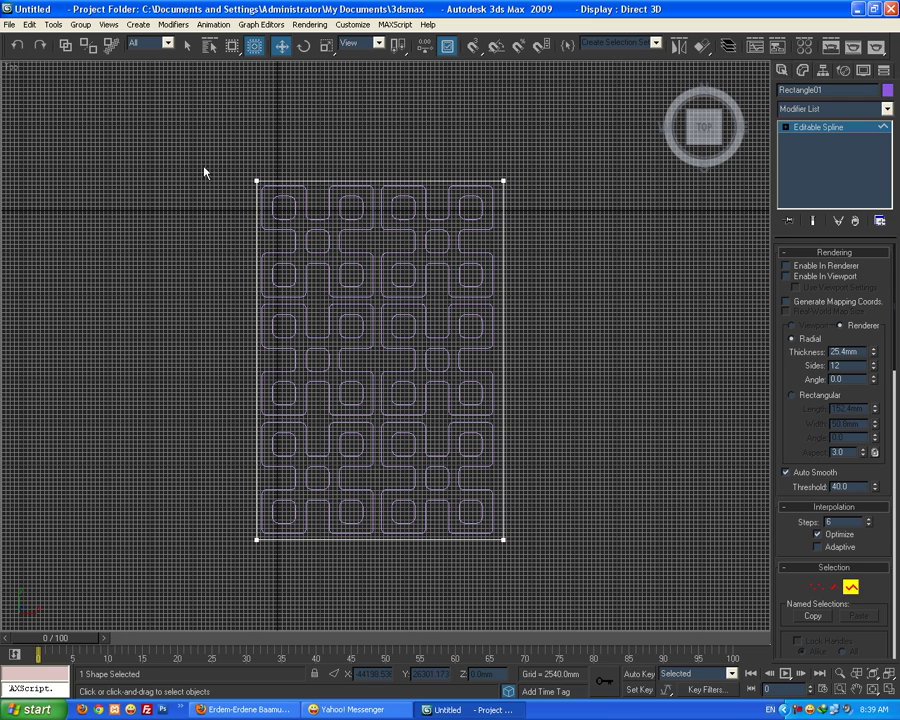
pyautogui.click(482, 454)
pyautogui.scroll(-10, 884, 522)
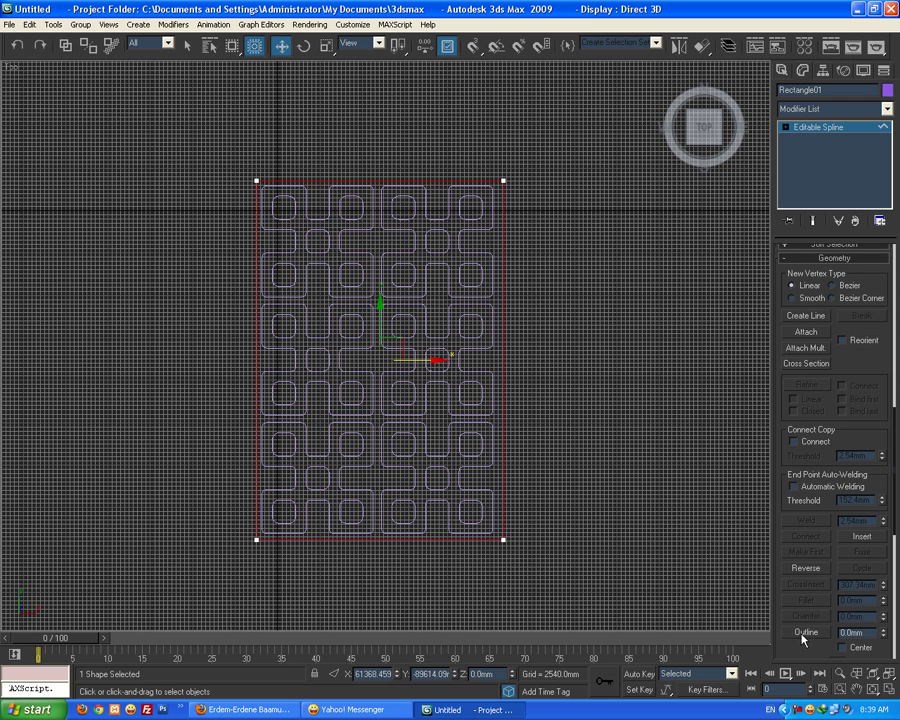
pyautogui.click(803, 631)
pyautogui.moveTo(883, 632); pyautogui.dragTo(894, 655)
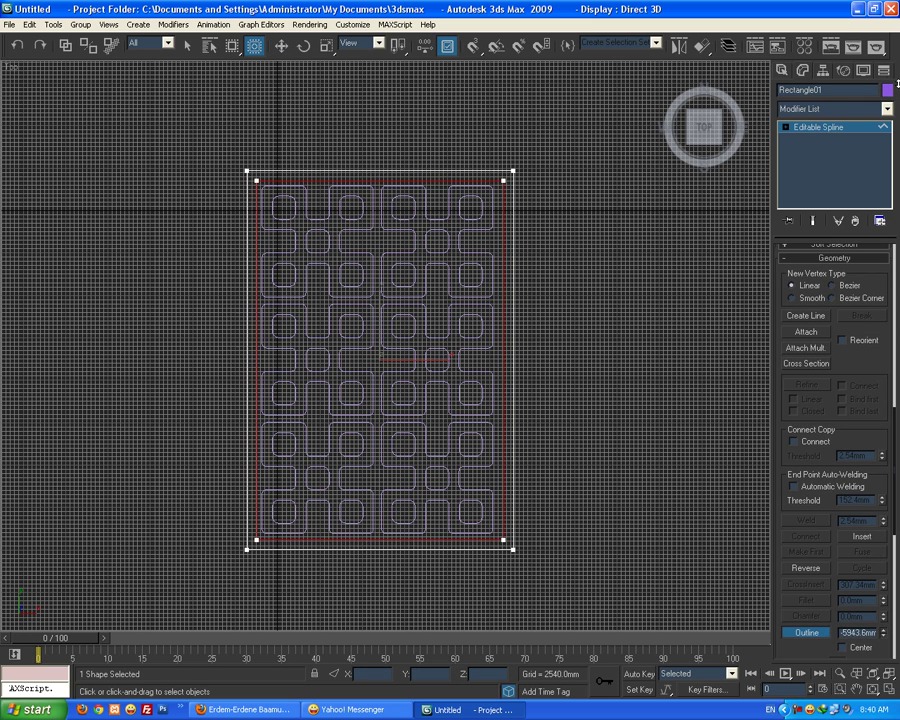
# - Extrude the outlined frame by 4610.1 mm and show all four viewports
pyautogui.click(828, 112)
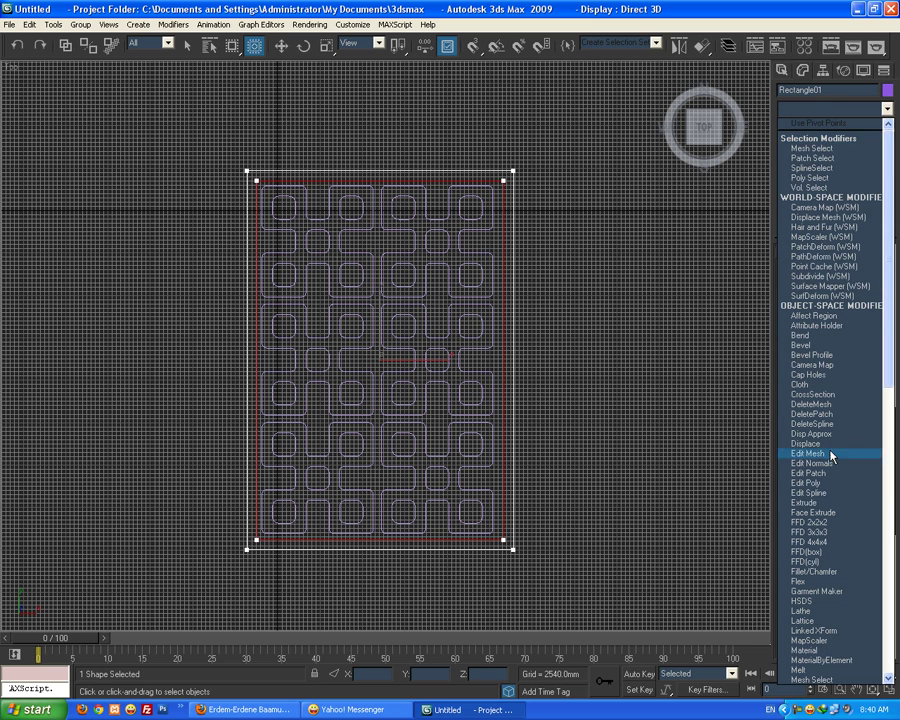
pyautogui.click(806, 500)
pyautogui.moveTo(395, 359); pyautogui.dragTo(415, 359)
pyautogui.click(886, 686)
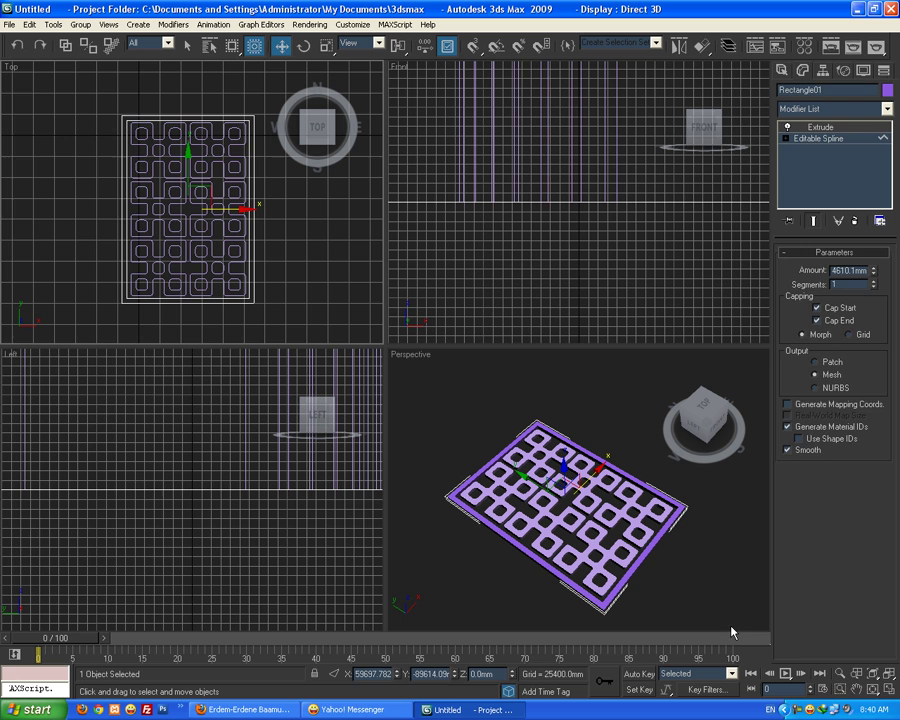
# - Select all seven objects and assign them the first material with its ambient and diffuse colour set to light grey, value 228
pyautogui.click(678, 606)
pyautogui.moveTo(586, 566); pyautogui.dragTo(402, 381)
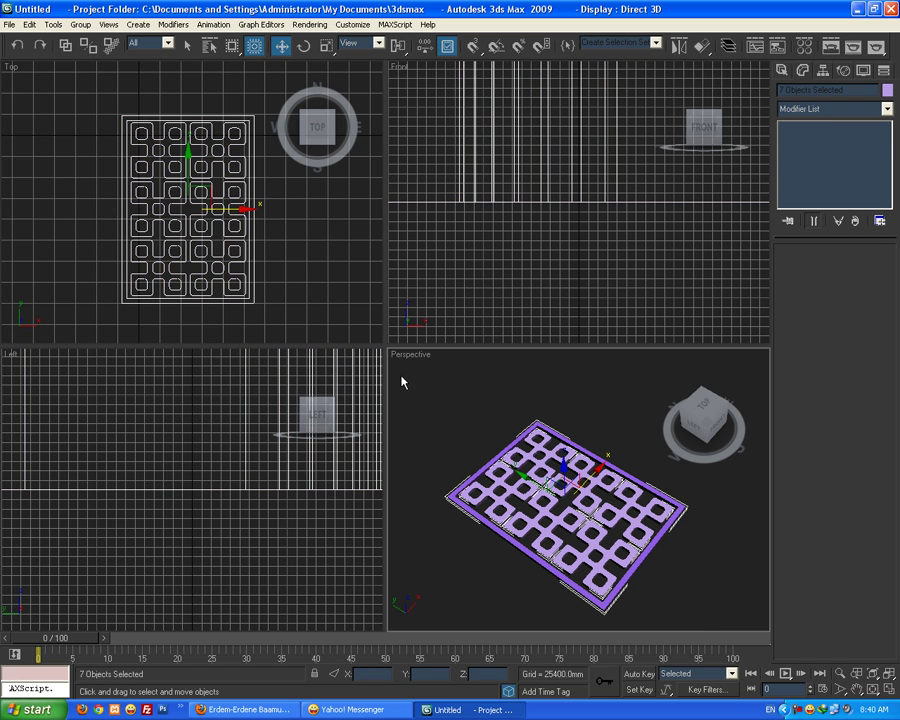
pyautogui.press('m')
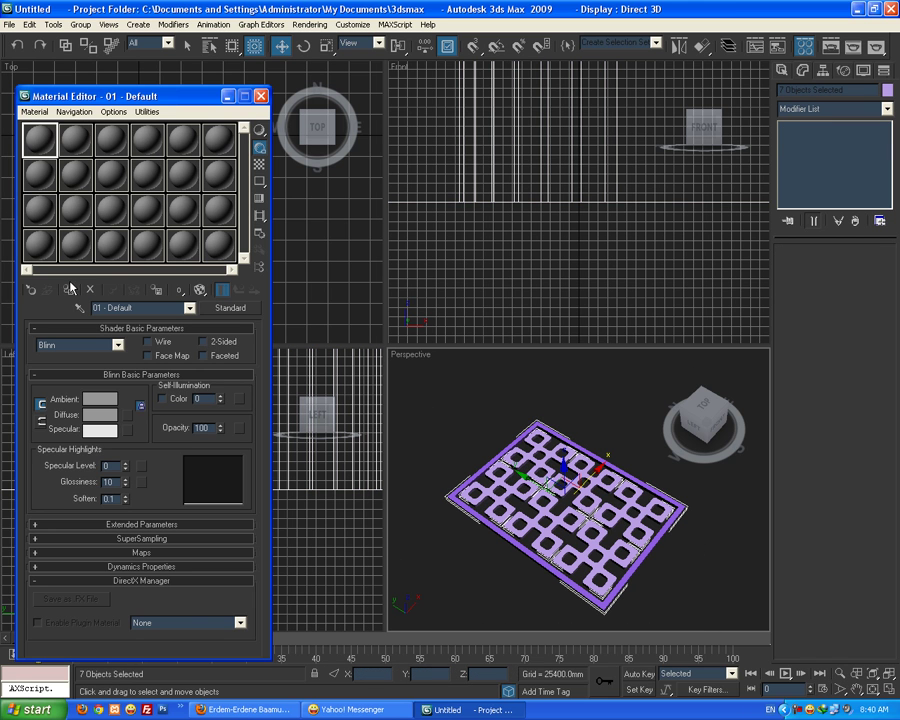
pyautogui.click(106, 405)
pyautogui.click(306, 187)
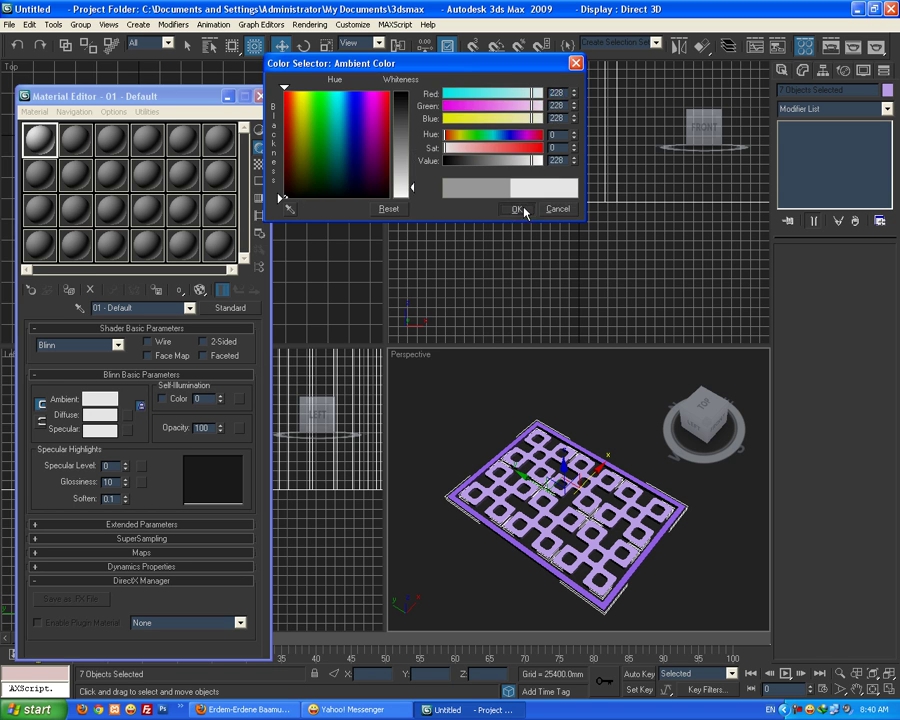
pyautogui.click(516, 206)
pyautogui.click(72, 287)
pyautogui.click(432, 368)
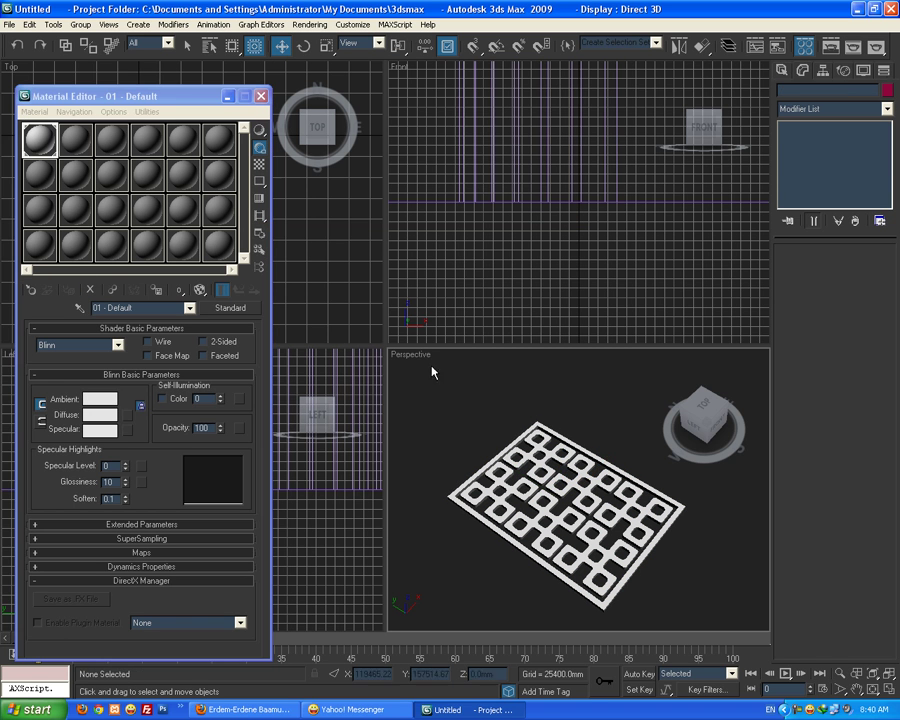
pyautogui.click(260, 95)
# - Draw a backing box across the framed pattern in the Top view, about 218105 by 152421 mm and 2526 mm high, and check it from the Left view
pyautogui.click(888, 689)
pyautogui.click(872, 689)
pyautogui.moveTo(289, 385); pyautogui.dragTo(360, 294)
pyautogui.scroll(4, 379, 256)
pyautogui.scroll(-4, 376, 289)
pyautogui.click(782, 70)
pyautogui.click(804, 93)
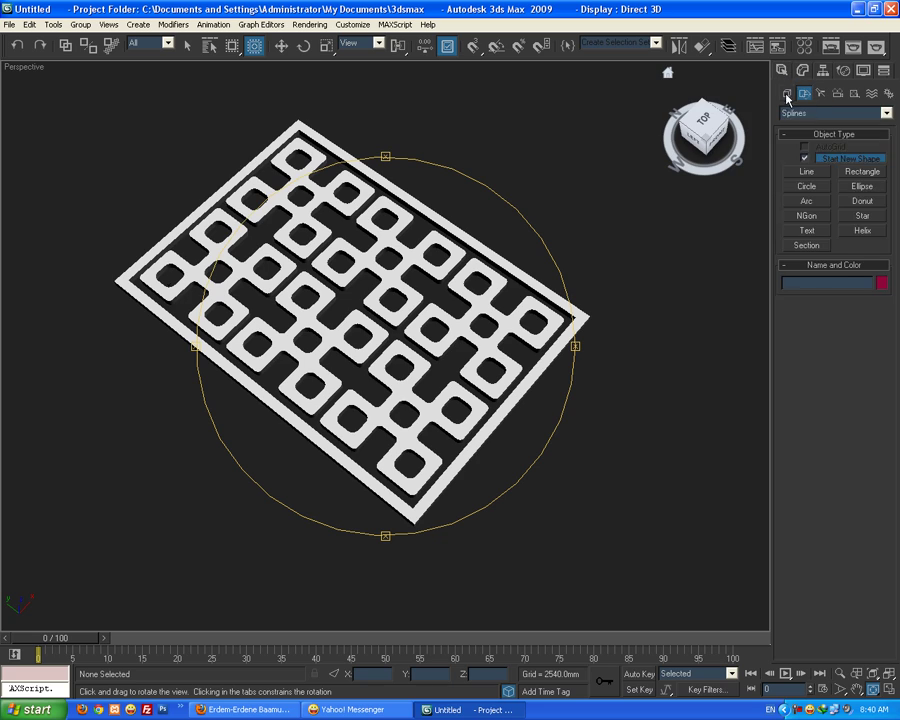
pyautogui.click(787, 93)
pyautogui.moveTo(344, 192); pyautogui.dragTo(346, 186)
pyautogui.press('t')
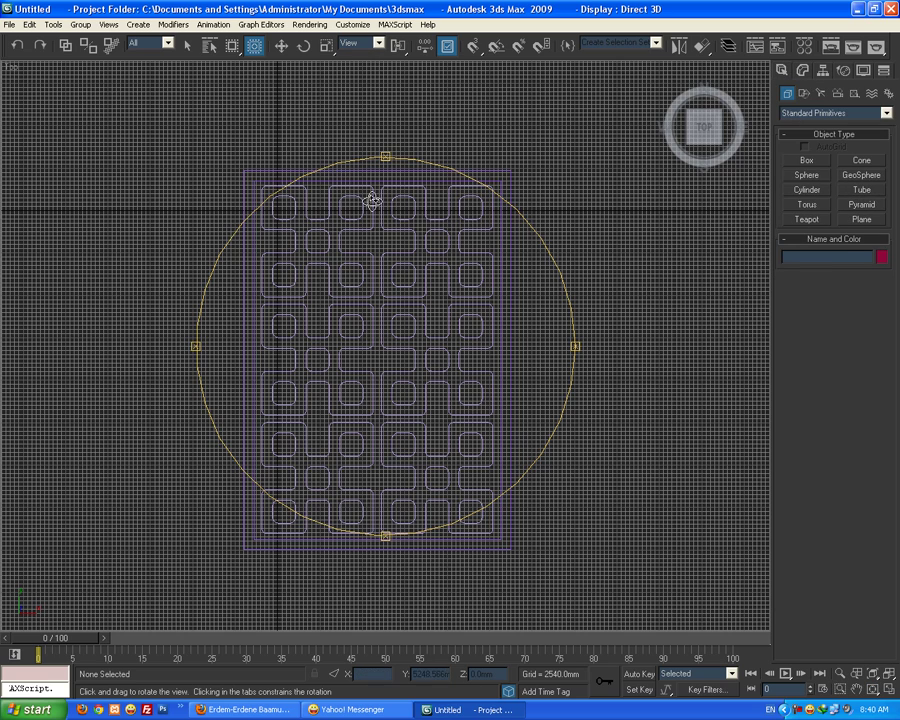
pyautogui.click(807, 160)
pyautogui.moveTo(247, 176); pyautogui.dragTo(500, 542)
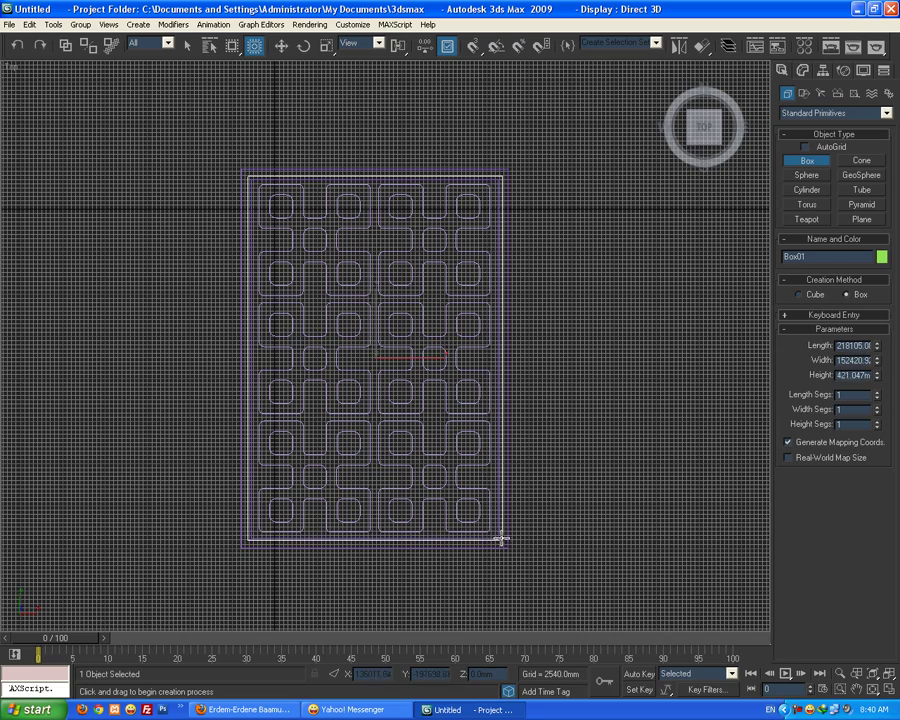
pyautogui.press('l')
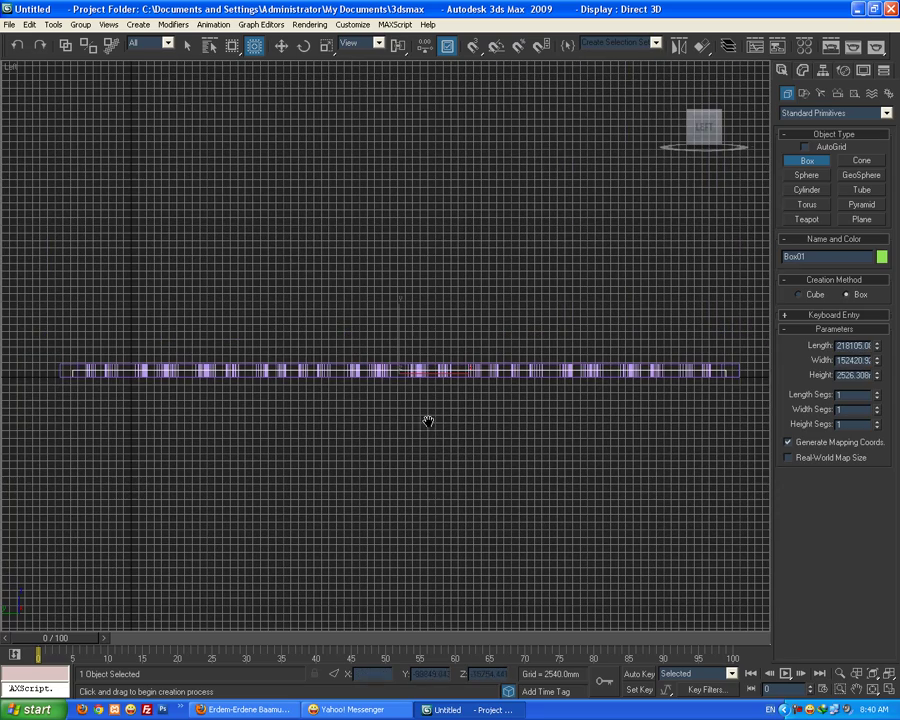
pyautogui.click(281, 46)
# - Assign the light grey material to the backing box and maximize the Perspective view
pyautogui.click(888, 694)
pyautogui.press('m')
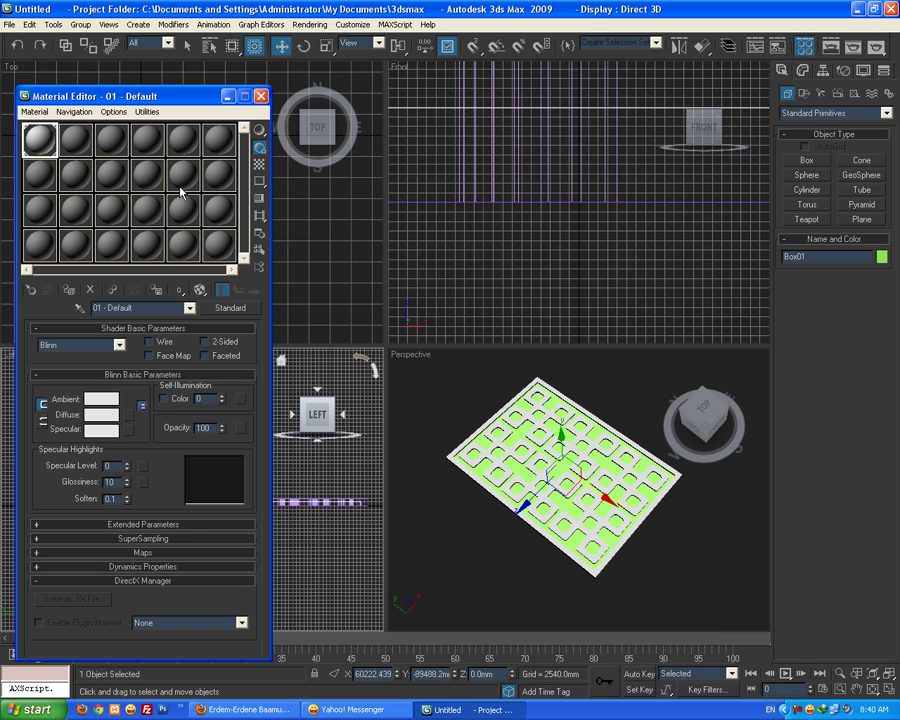
pyautogui.click(424, 412)
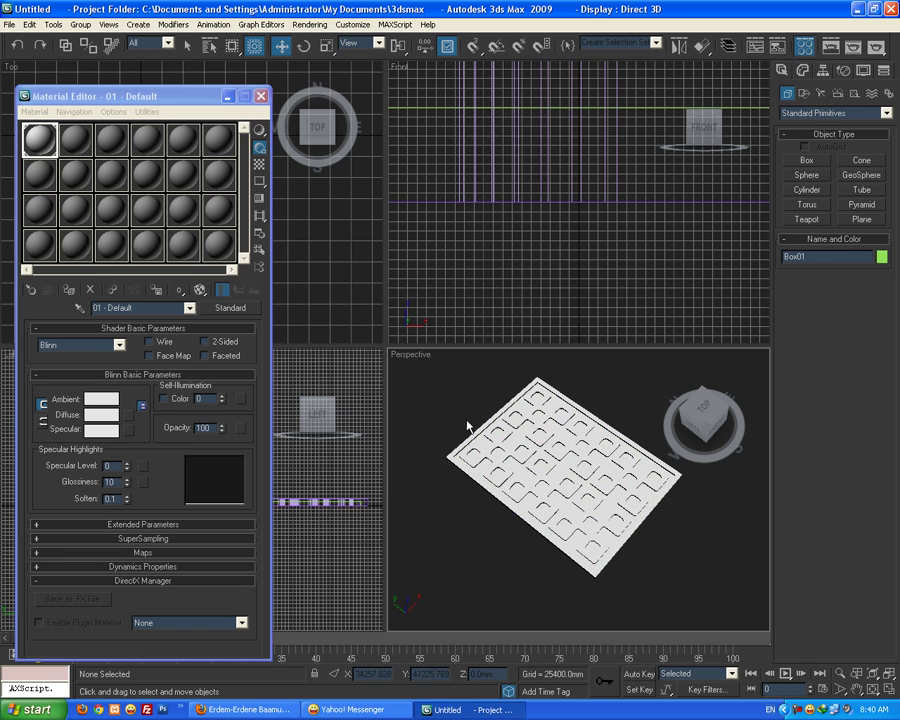
pyautogui.click(886, 693)
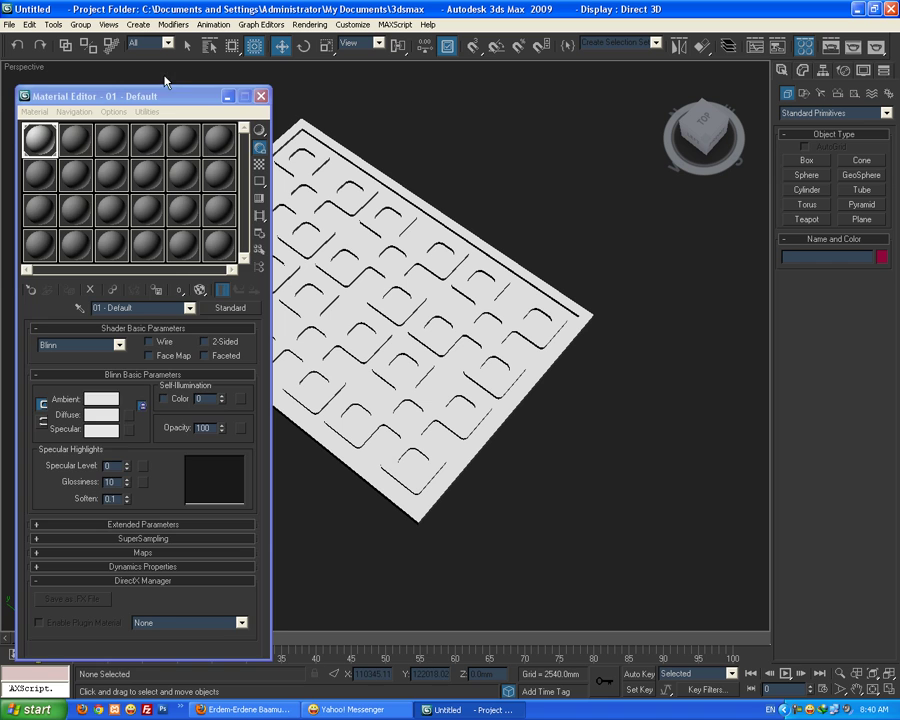
pyautogui.click(261, 95)
# - Render the Perspective view of the panel as a single 640x480 frame, check it, and close the rendered image
pyautogui.scroll(3, 380, 209)
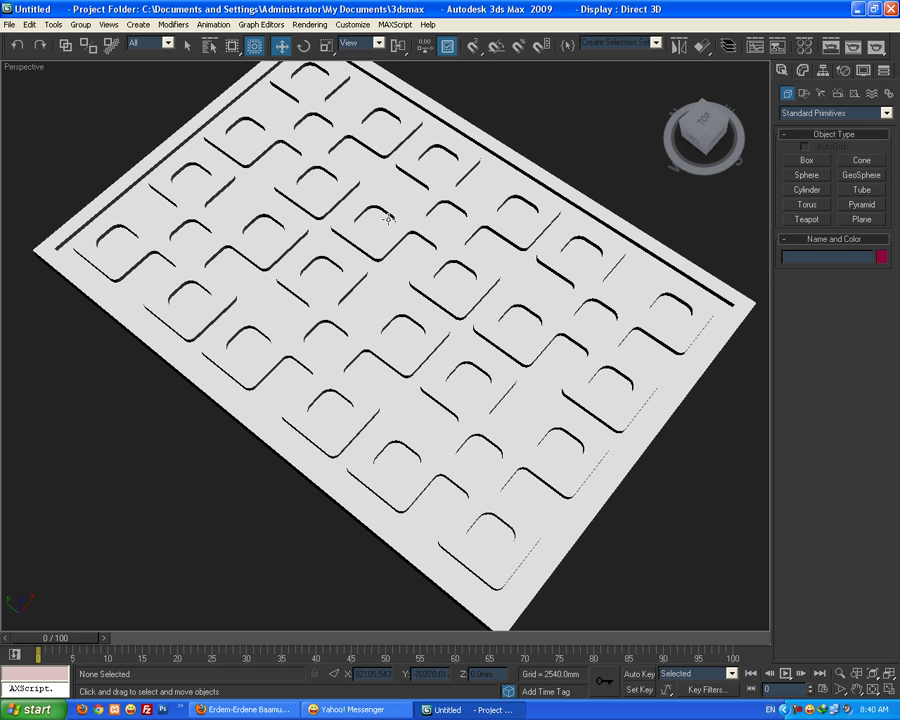
pyautogui.scroll(-3, 381, 213)
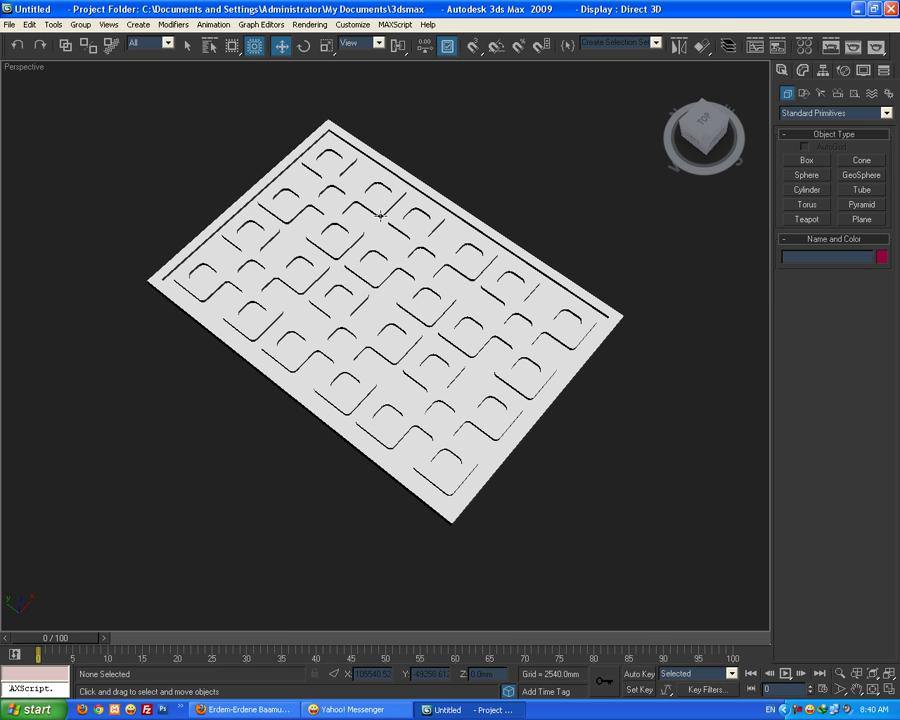
pyautogui.click(831, 50)
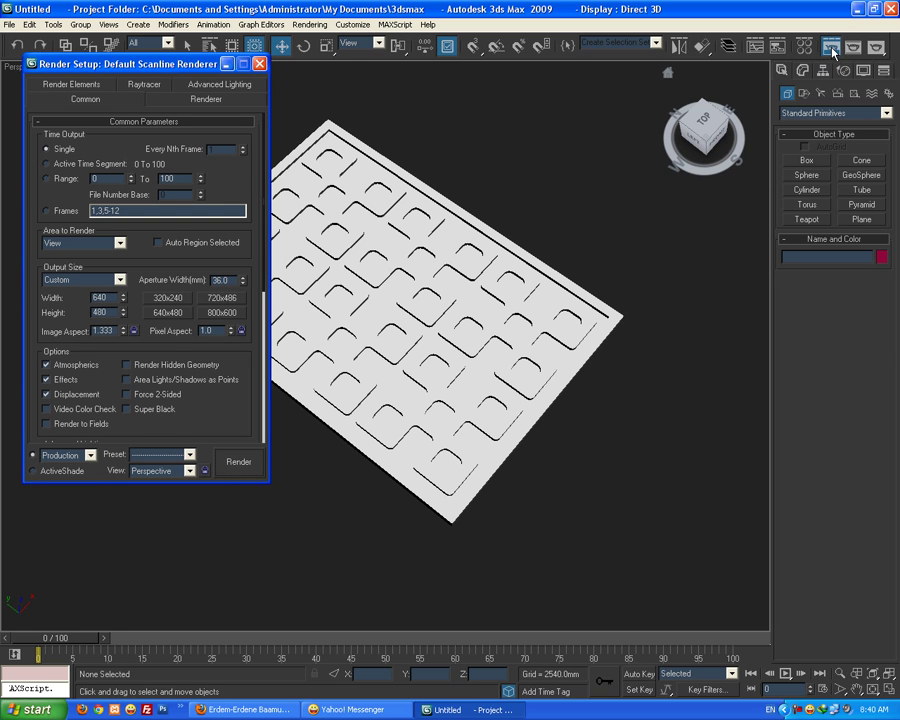
pyautogui.click(240, 463)
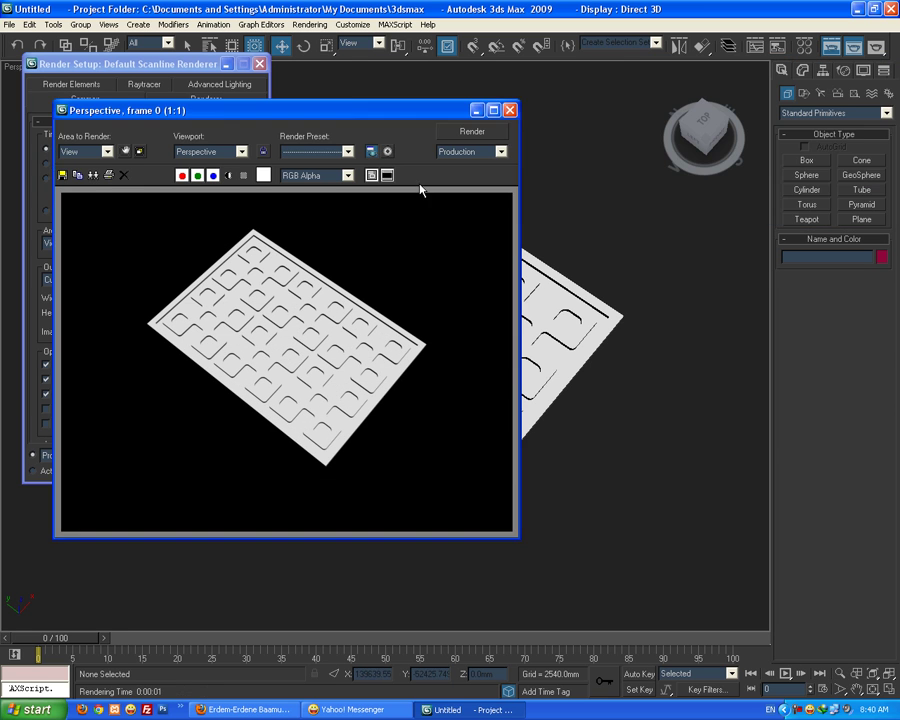
pyautogui.click(510, 110)
# - Set the environment background colour to light grey
pyautogui.press('8')
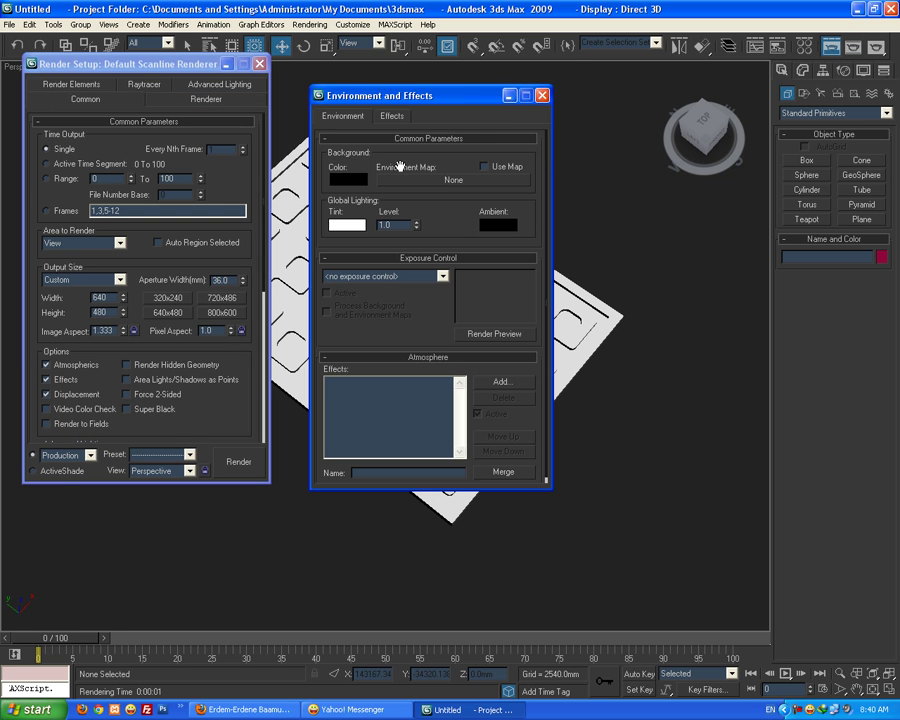
pyautogui.click(345, 178)
pyautogui.moveTo(411, 197)
pyautogui.mouseDown()
pyautogui.moveTo(416, 155)
pyautogui.moveTo(412, 177)
pyautogui.mouseUp()
pyautogui.click(516, 210)
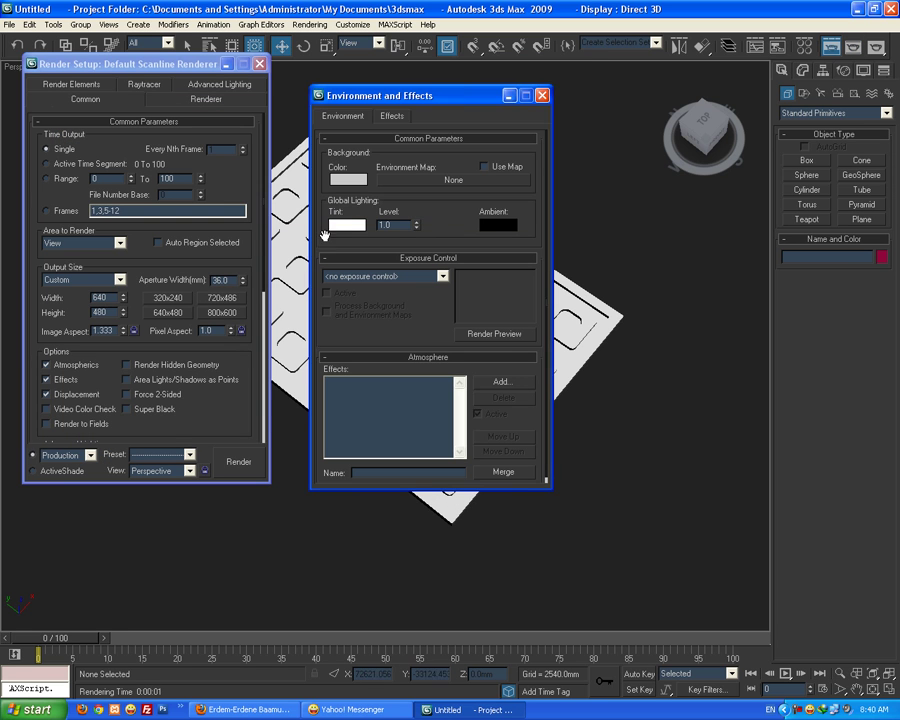
# - Render the panel in the Perspective view again, and close the rendered image along with the environment and render settings
pyautogui.click(240, 462)
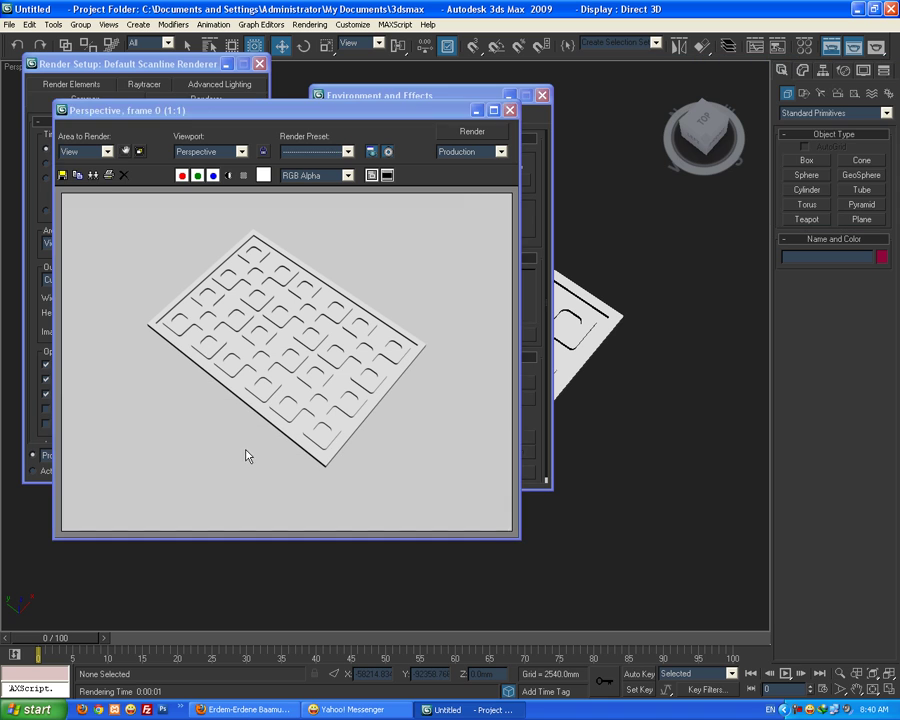
pyautogui.click(510, 110)
pyautogui.click(513, 93)
pyautogui.click(257, 66)
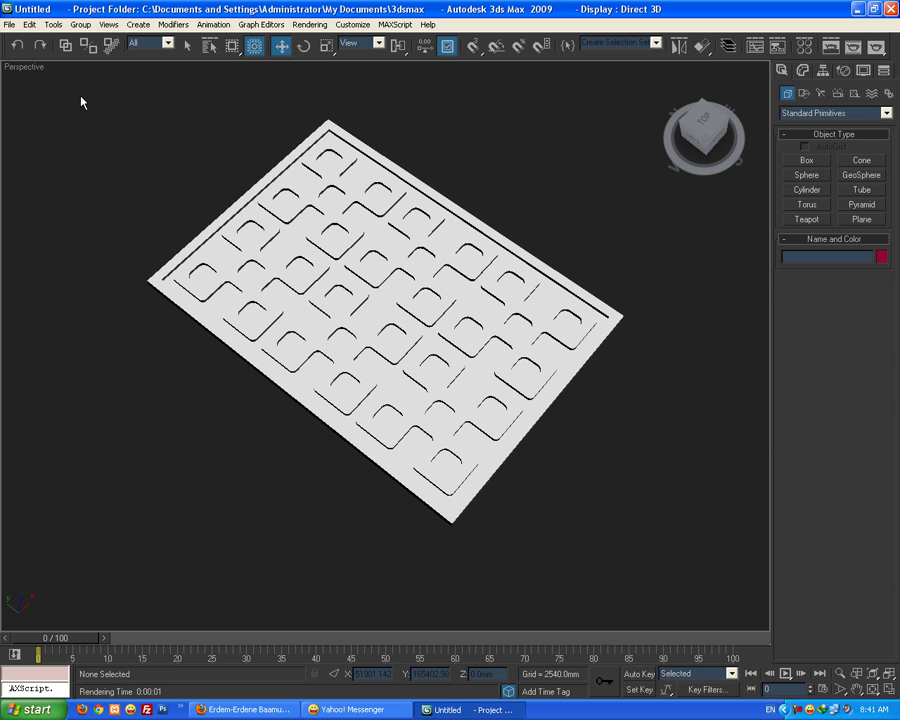
# - Show all four viewports and examine the finished panel up close in the Top and Perspective views
pyautogui.hotkey('alt', 'w')
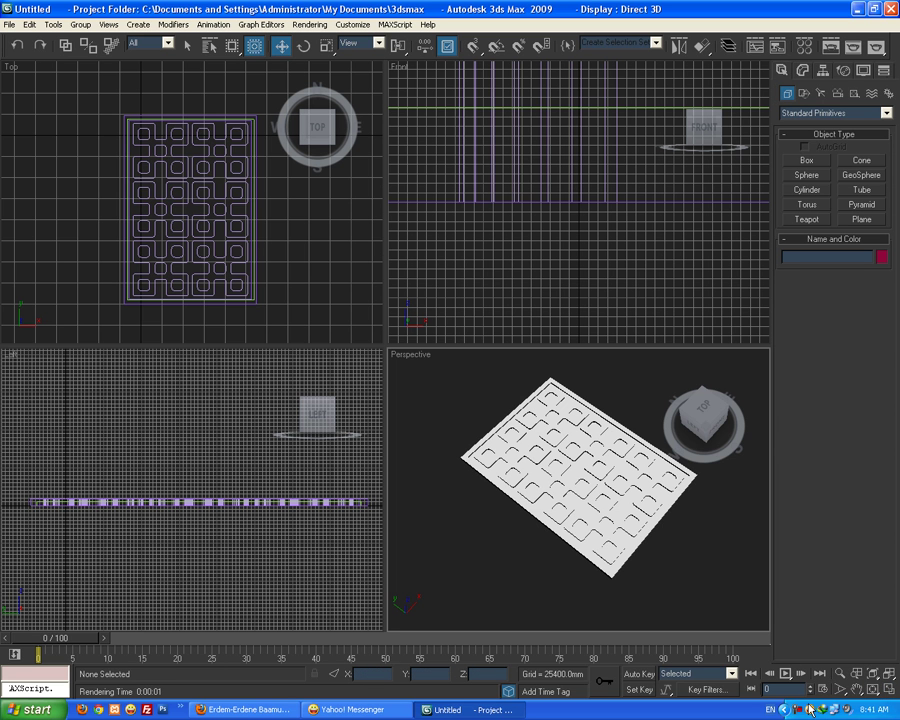
pyautogui.hotkey('alt', 'shift')
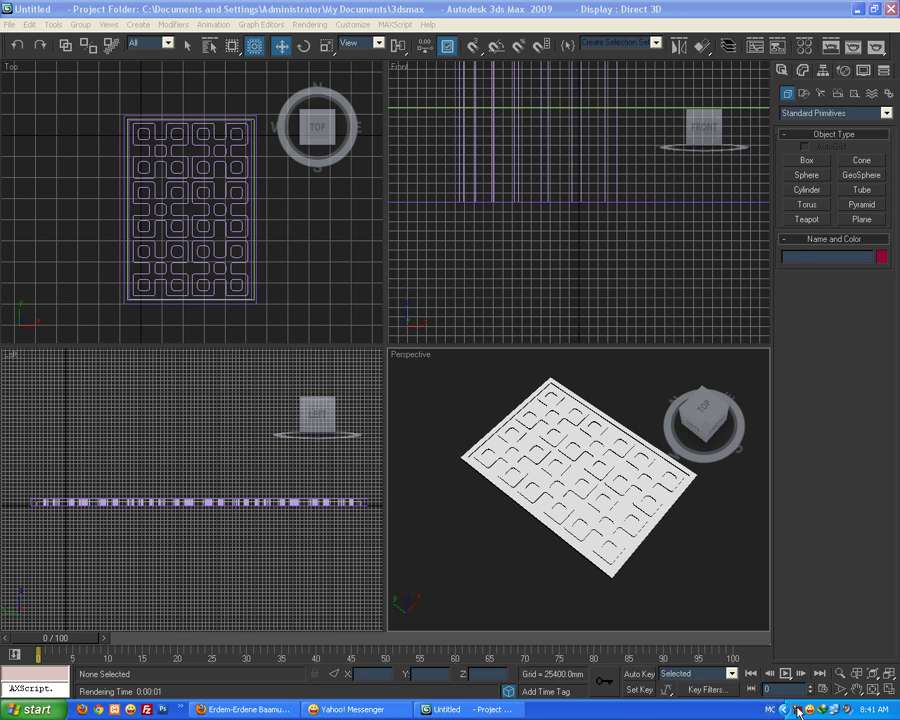
pyautogui.click(797, 712)
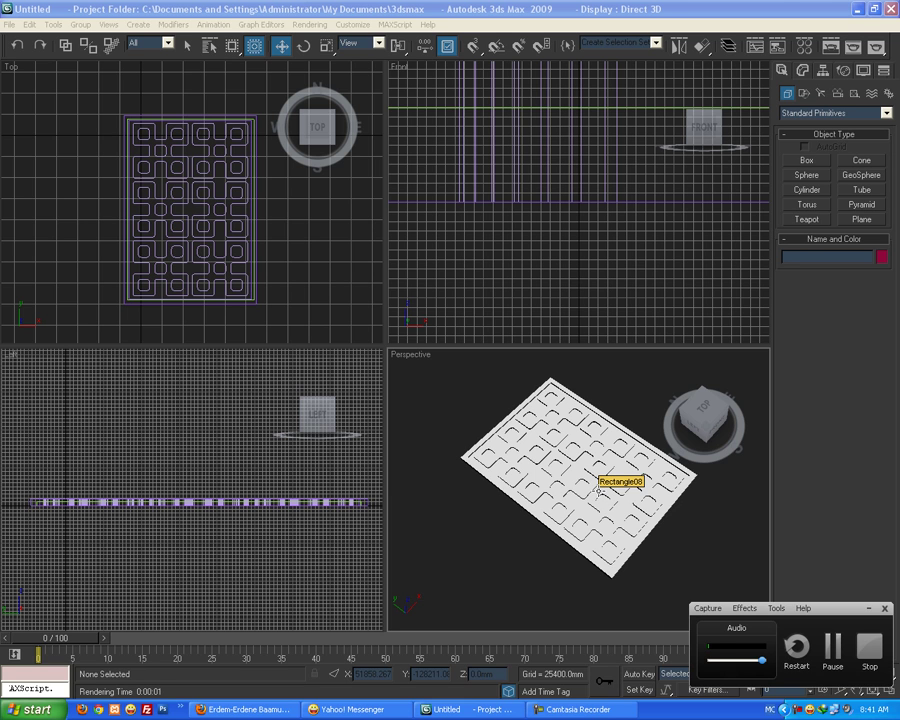
pyautogui.click(271, 233)
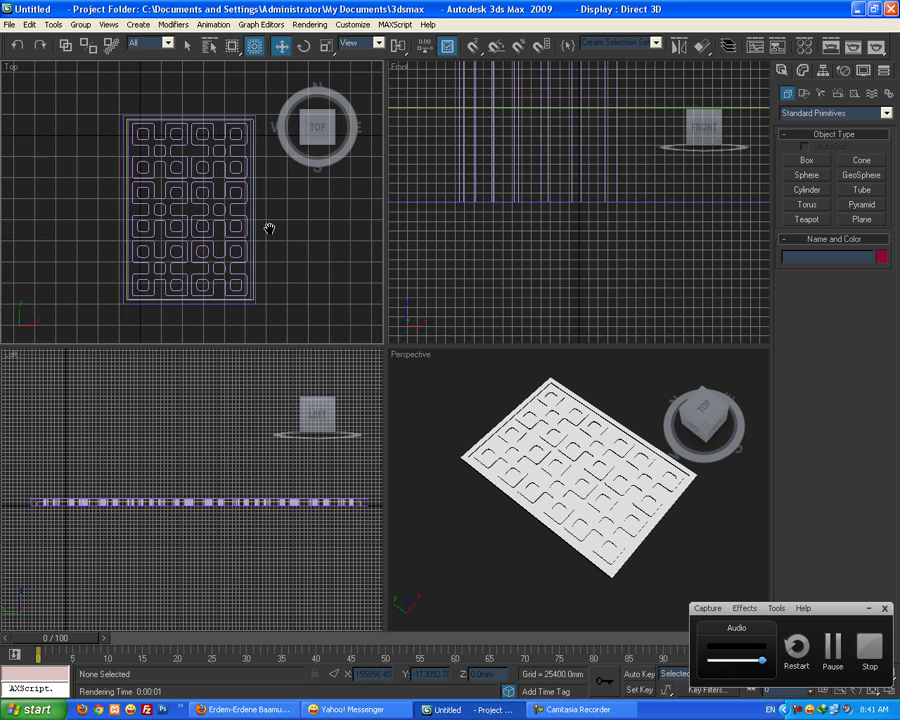
pyautogui.scroll(5, 210, 245)
pyautogui.scroll(-4, 210, 210)
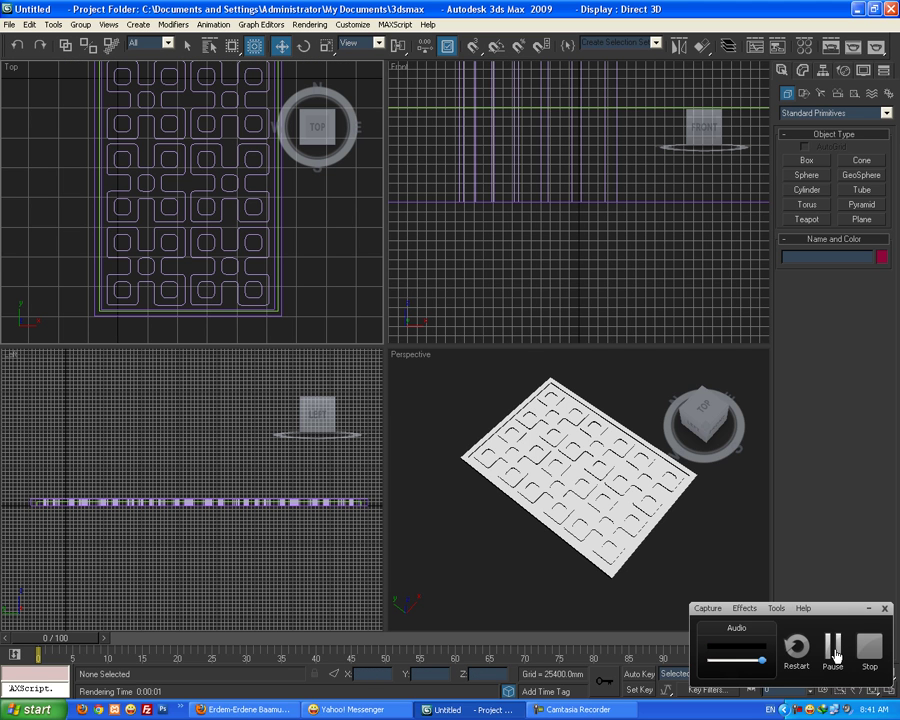
pyautogui.click(555, 426)
pyautogui.scroll(3, 586, 434)
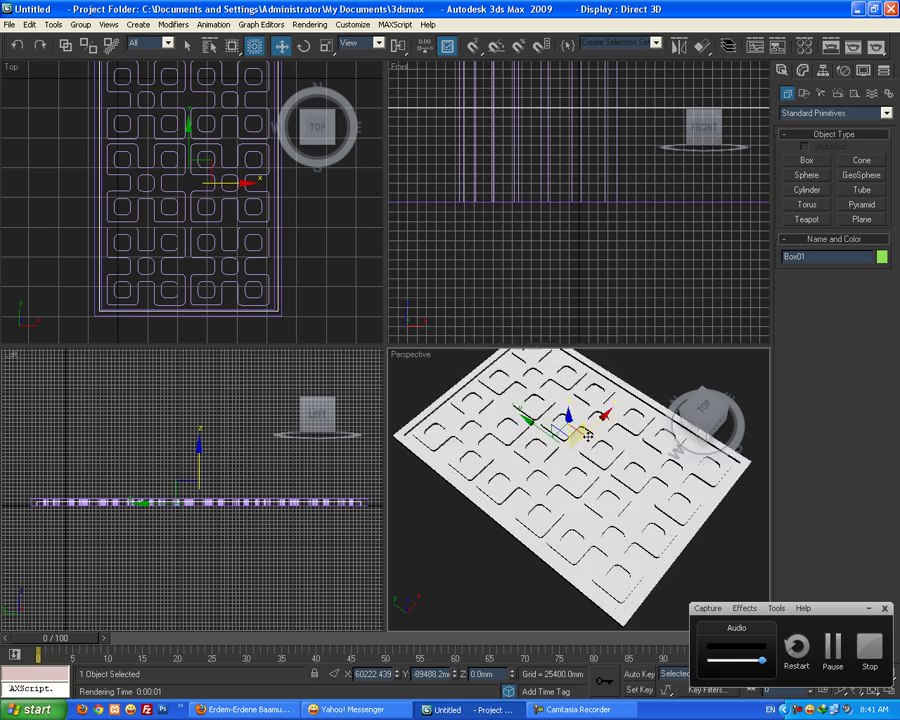